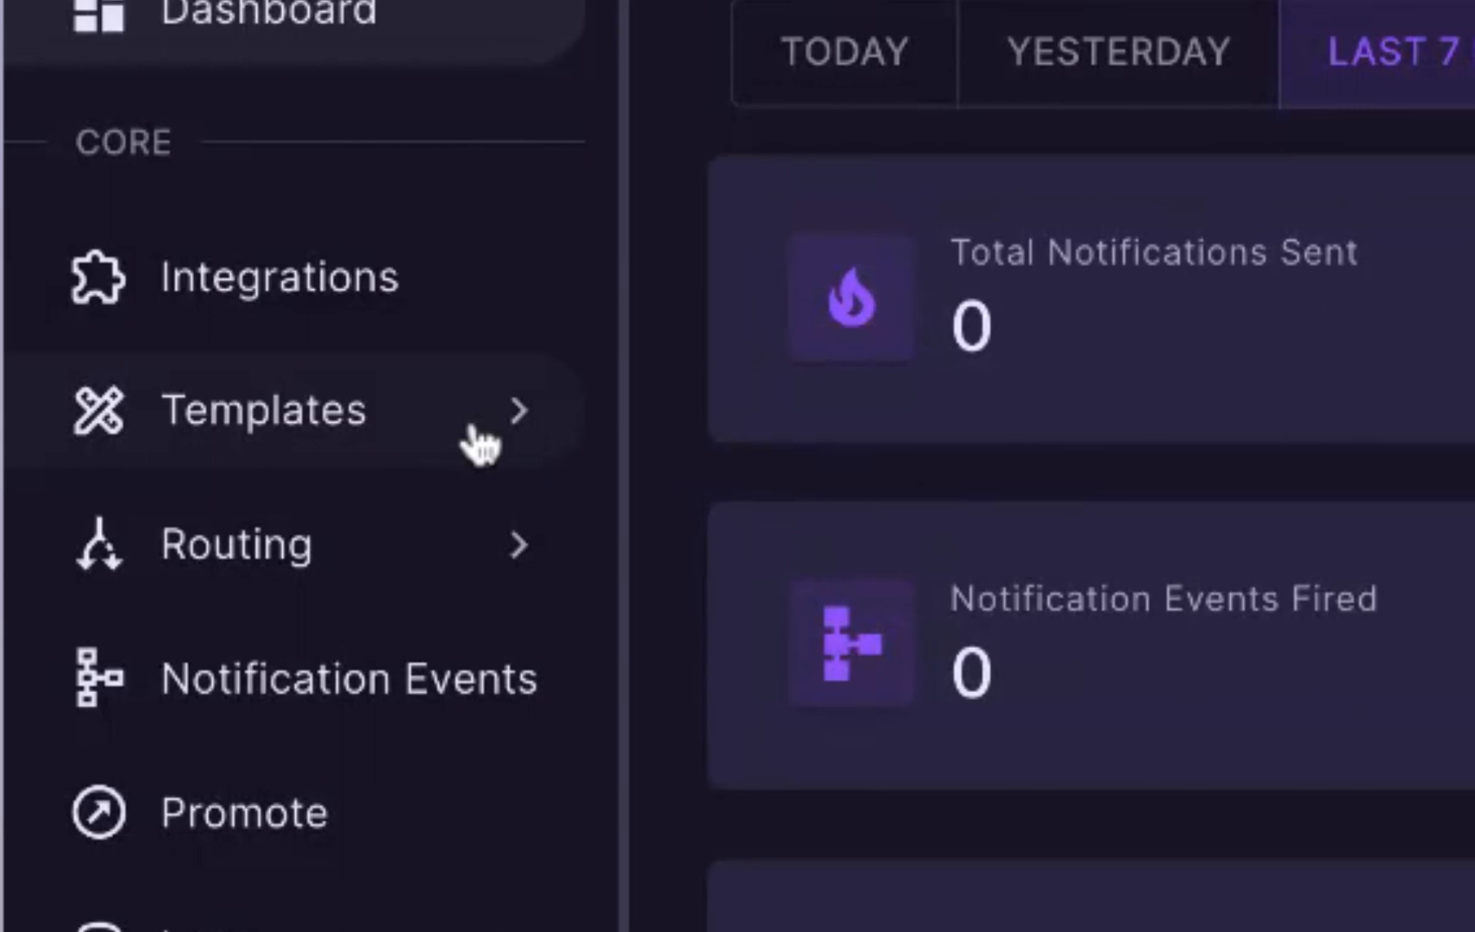
Step: Open the external templates and start a new one named order_tracking
left_click(479, 441)
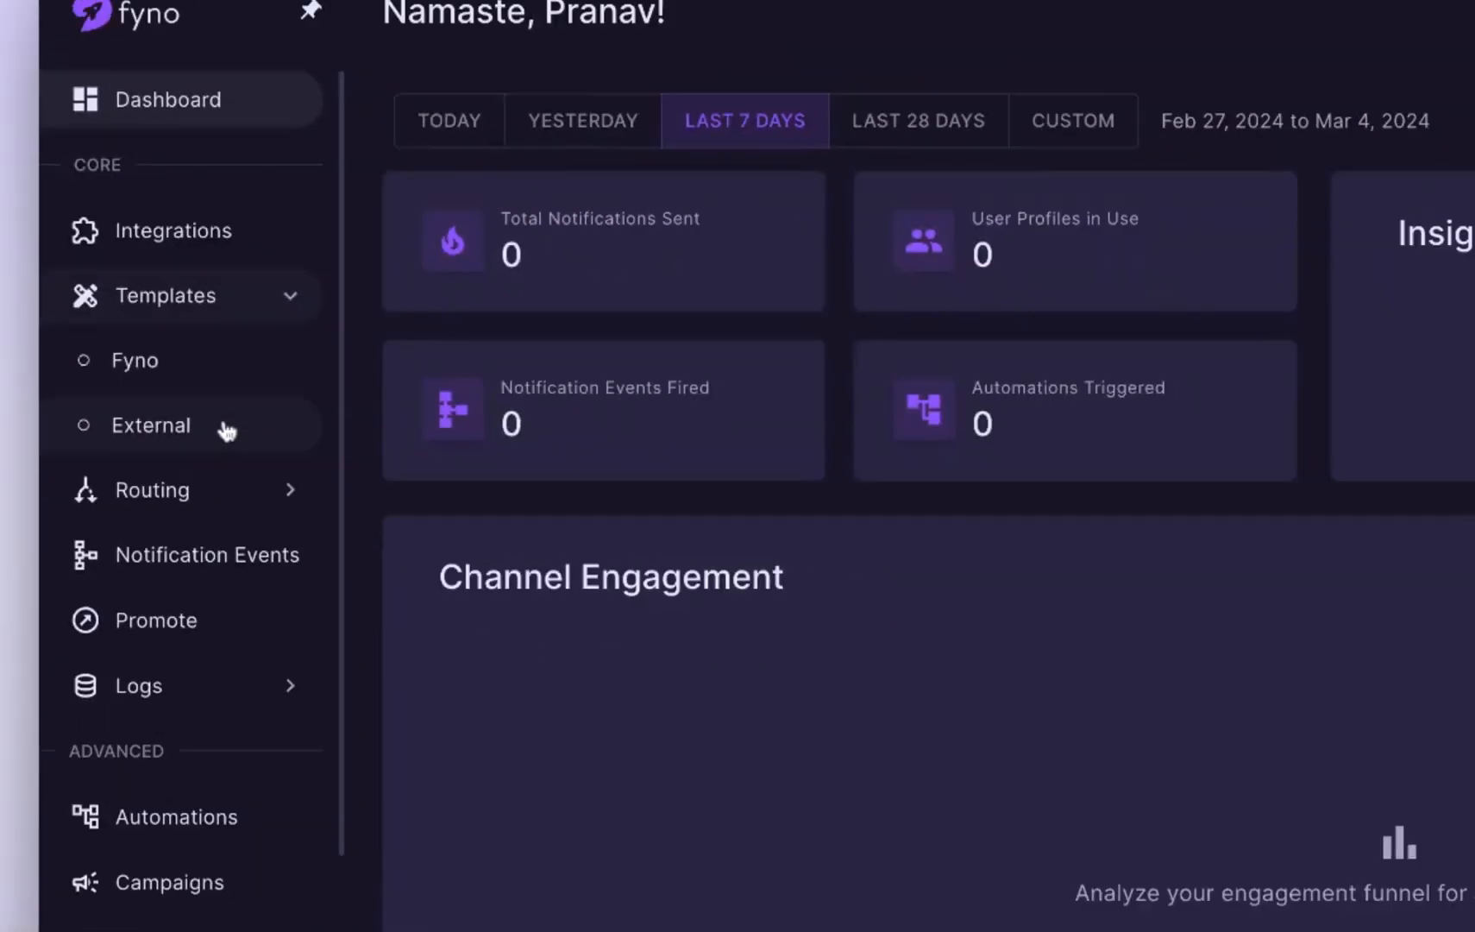
left_click(388, 682)
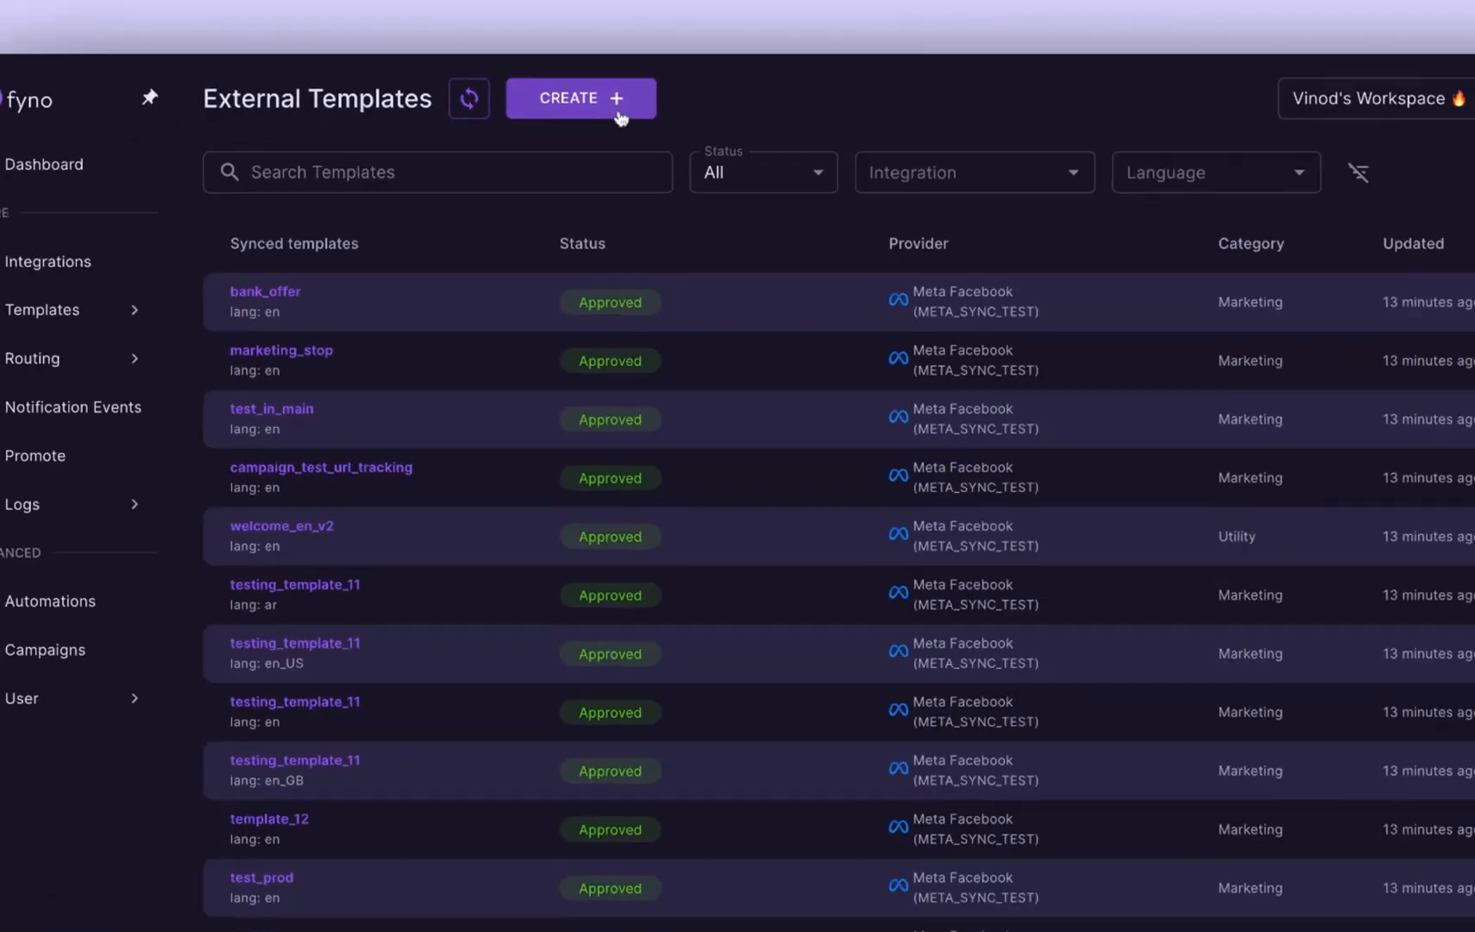
left_click(809, 157)
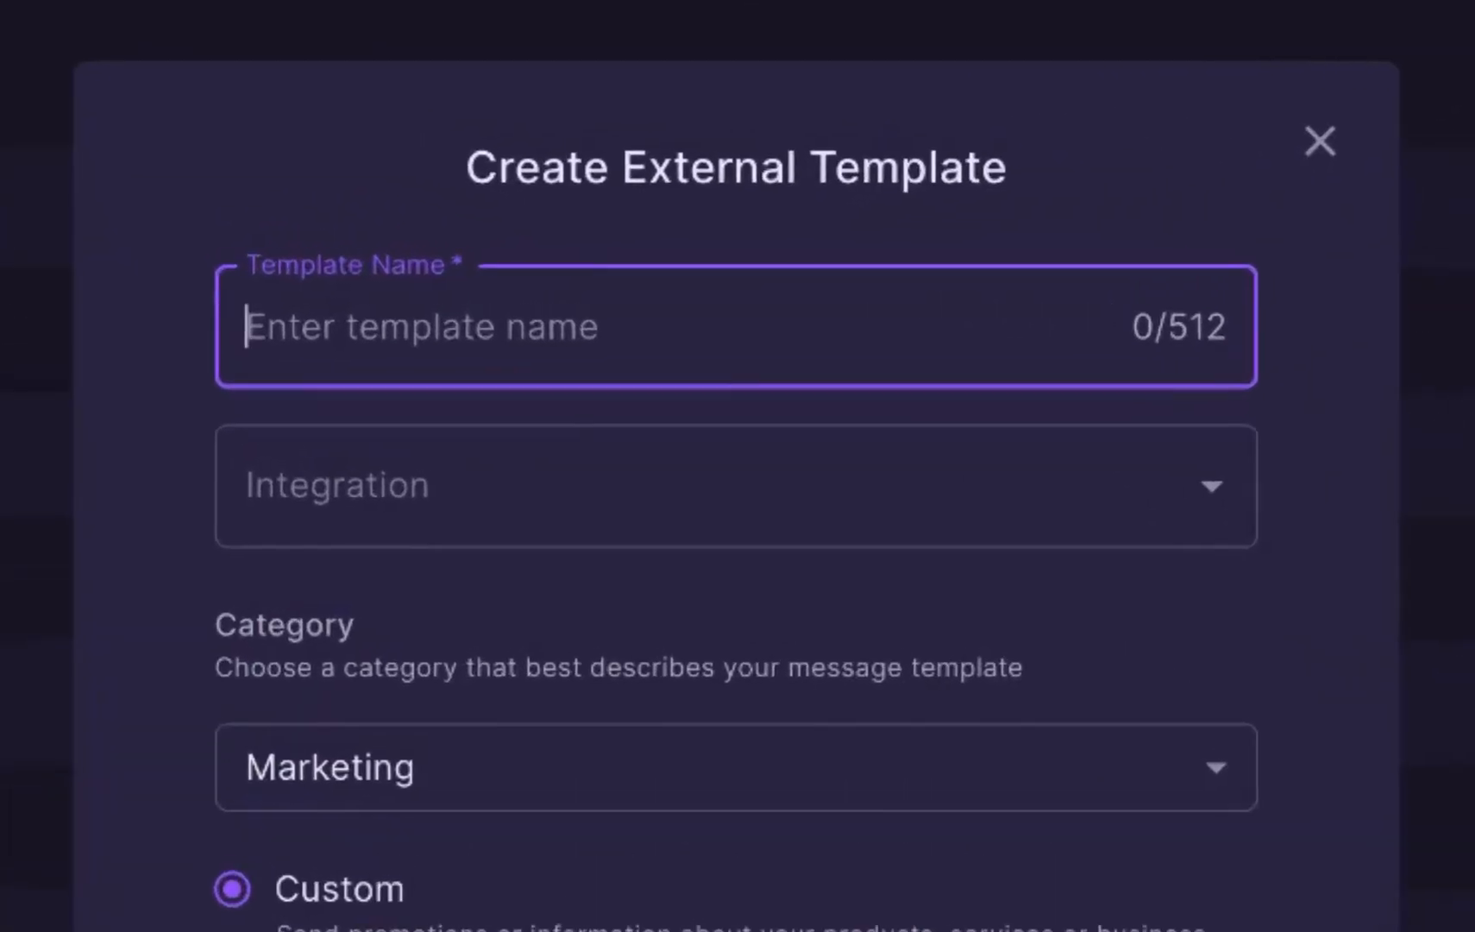
type("order_tra")
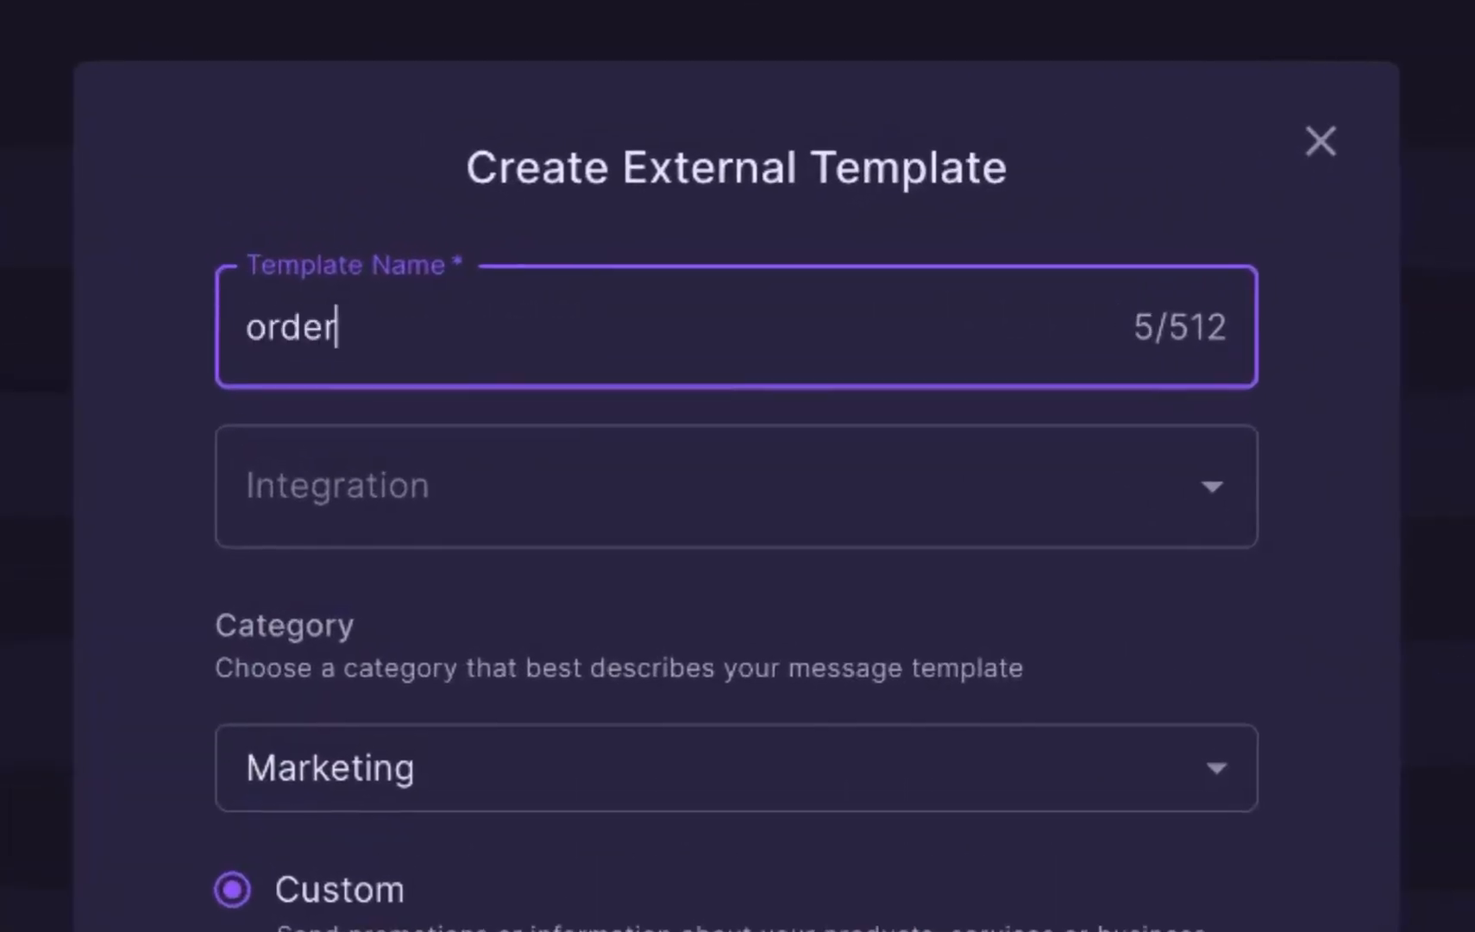
type("cking")
Step: Choose the META_SYNC_TEST integration and the Marketing category for the new template
left_click(441, 518)
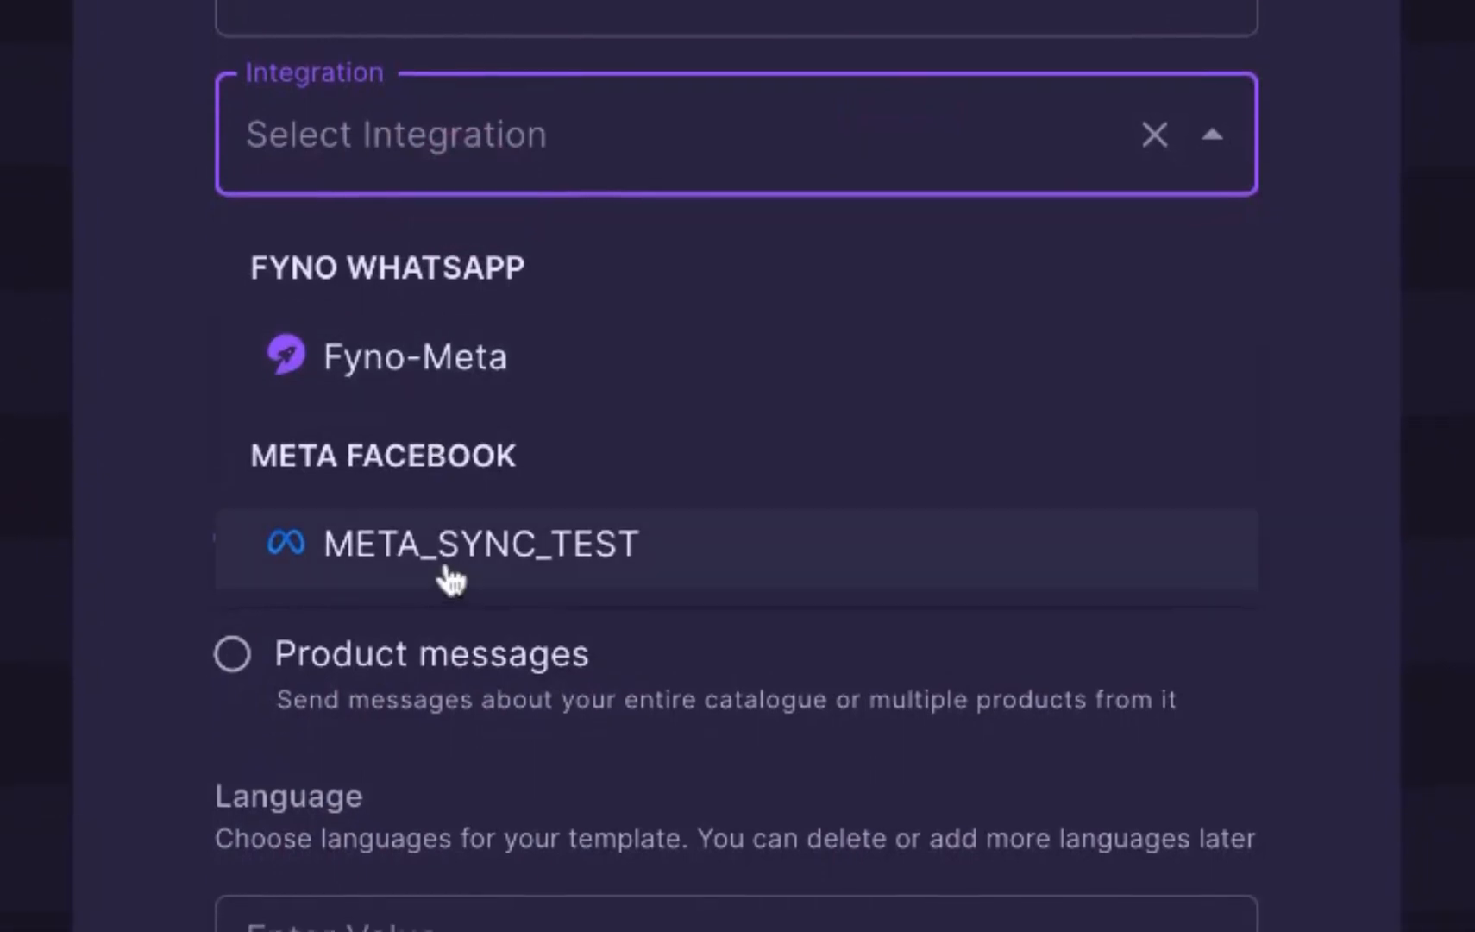
left_click(450, 587)
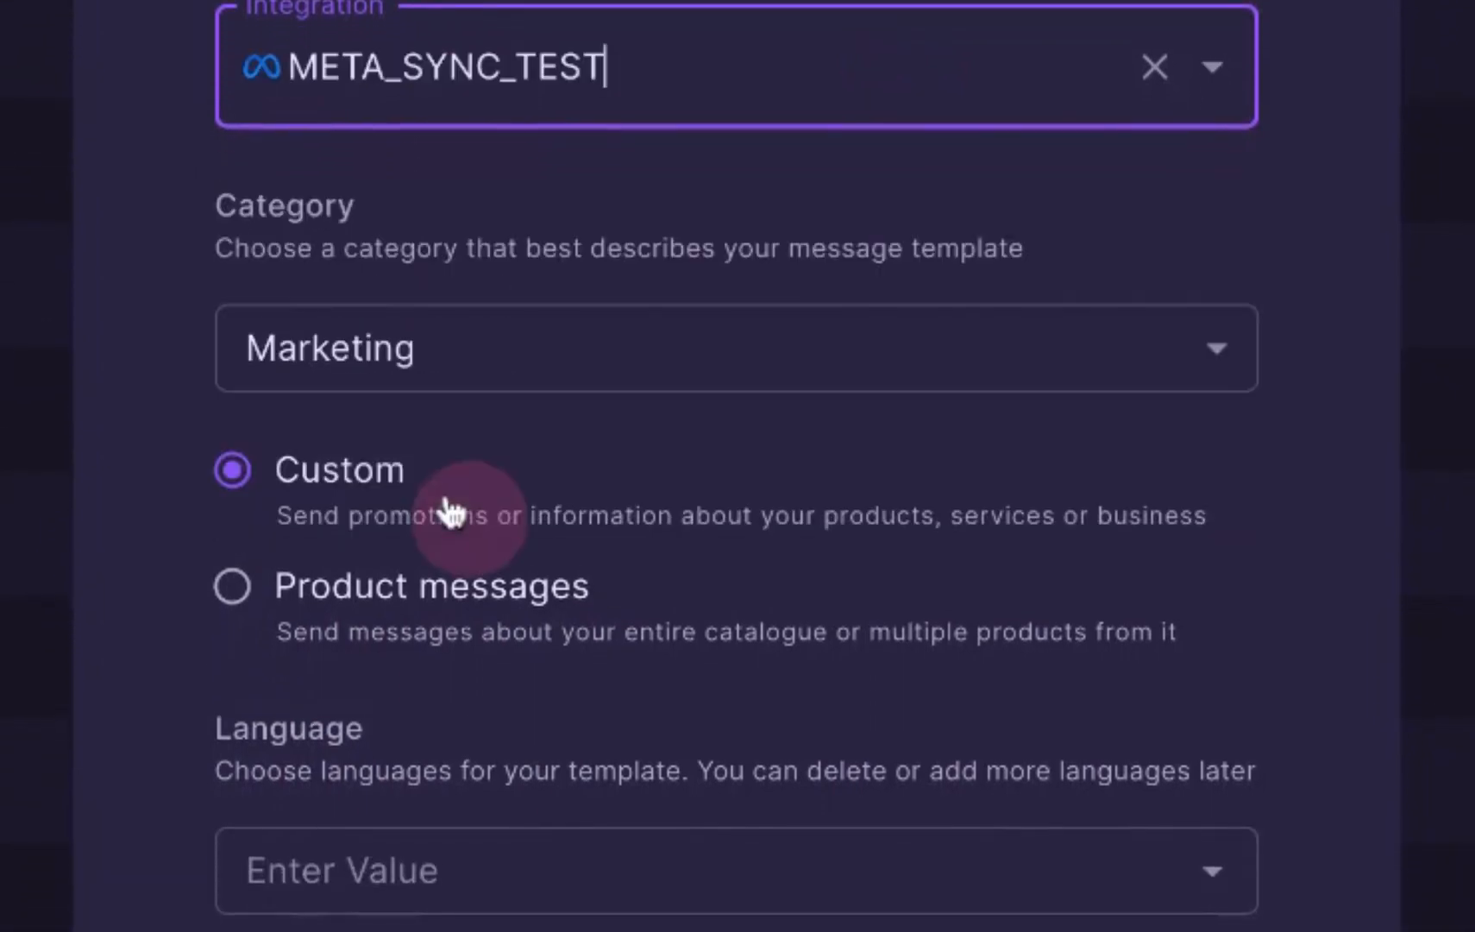
left_click(663, 382)
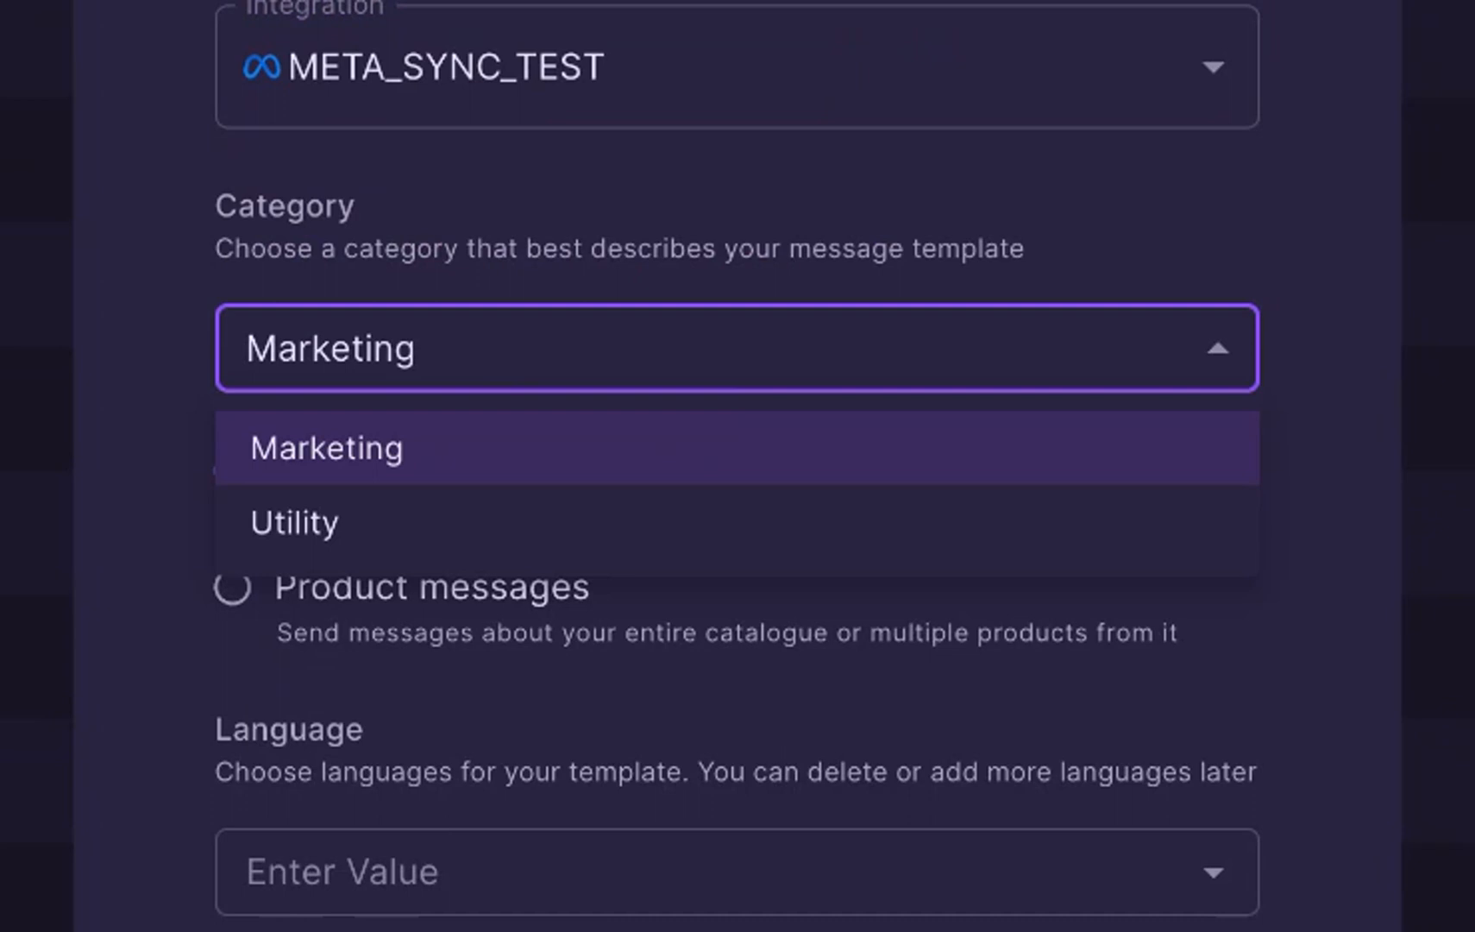
left_click(411, 461)
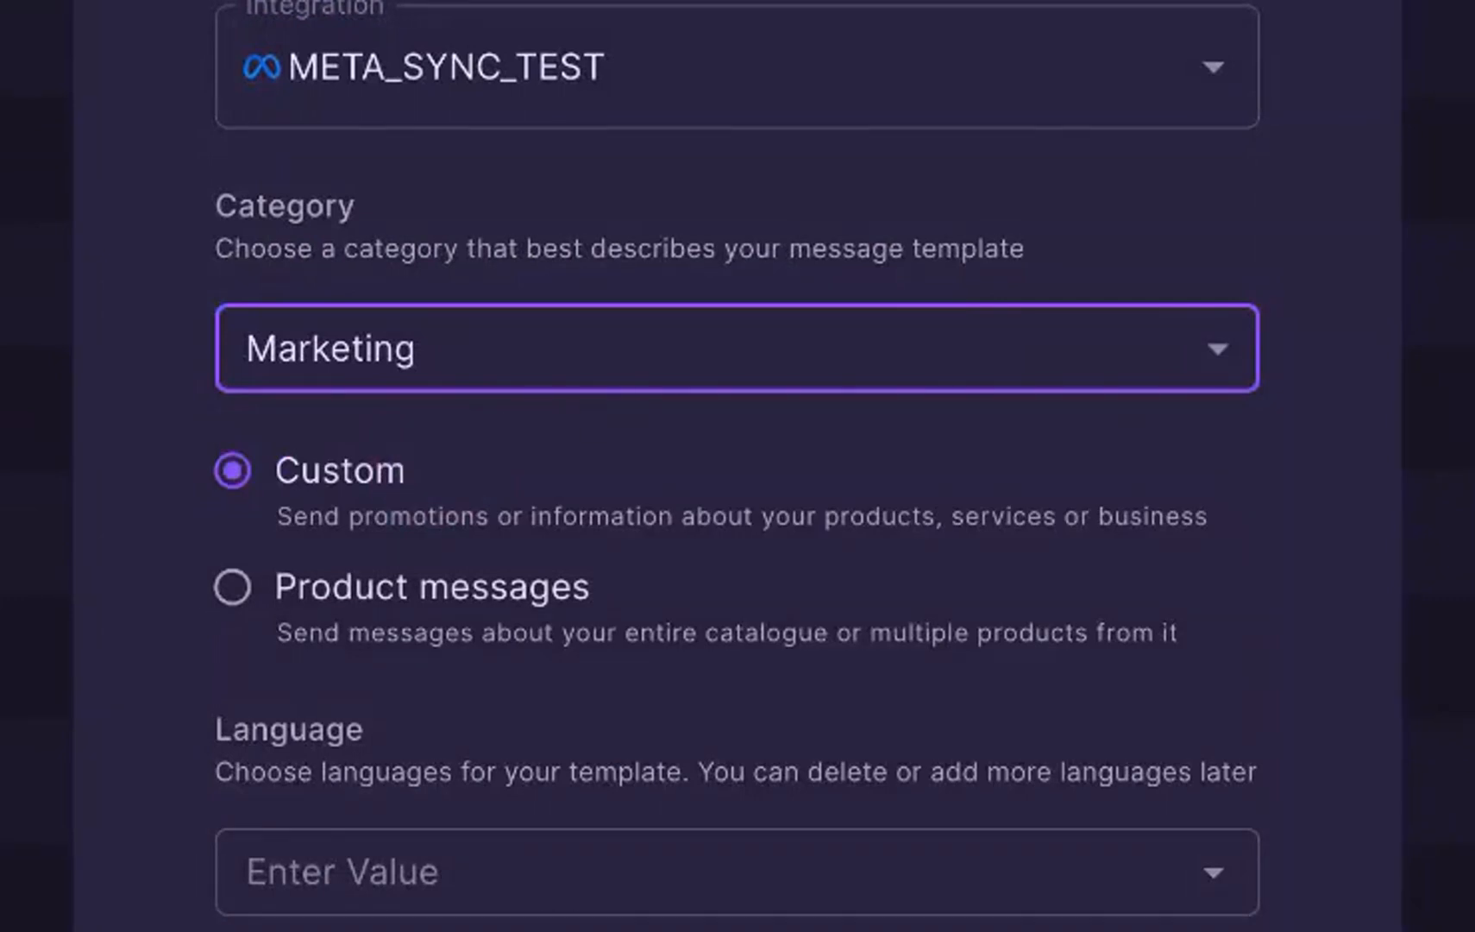
Step: Find English among the available languages and select it as the template's language
left_click(436, 885)
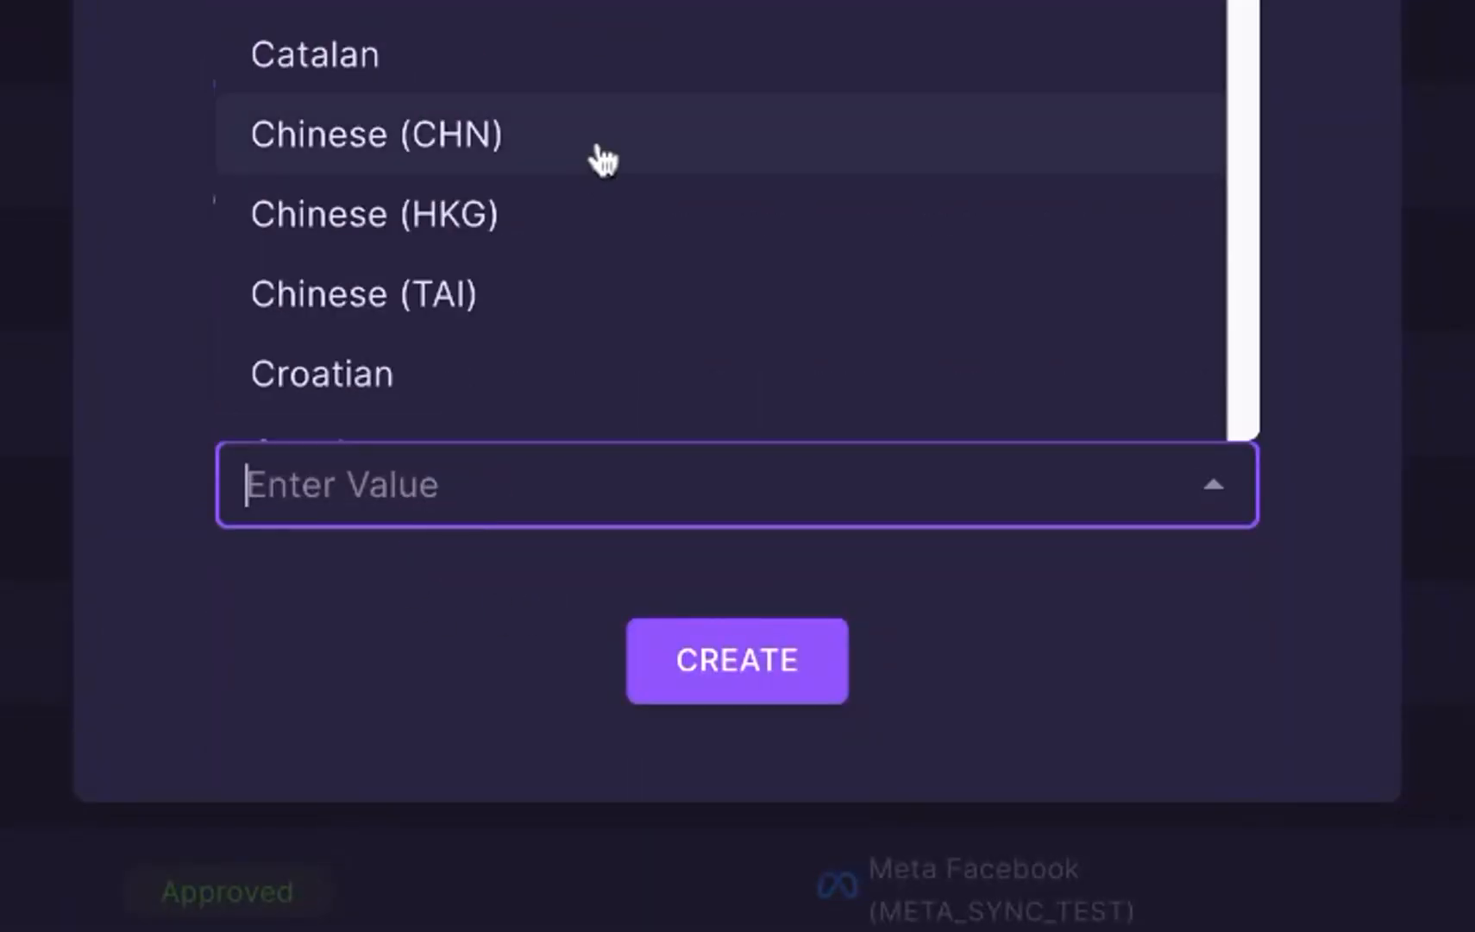
type("eng")
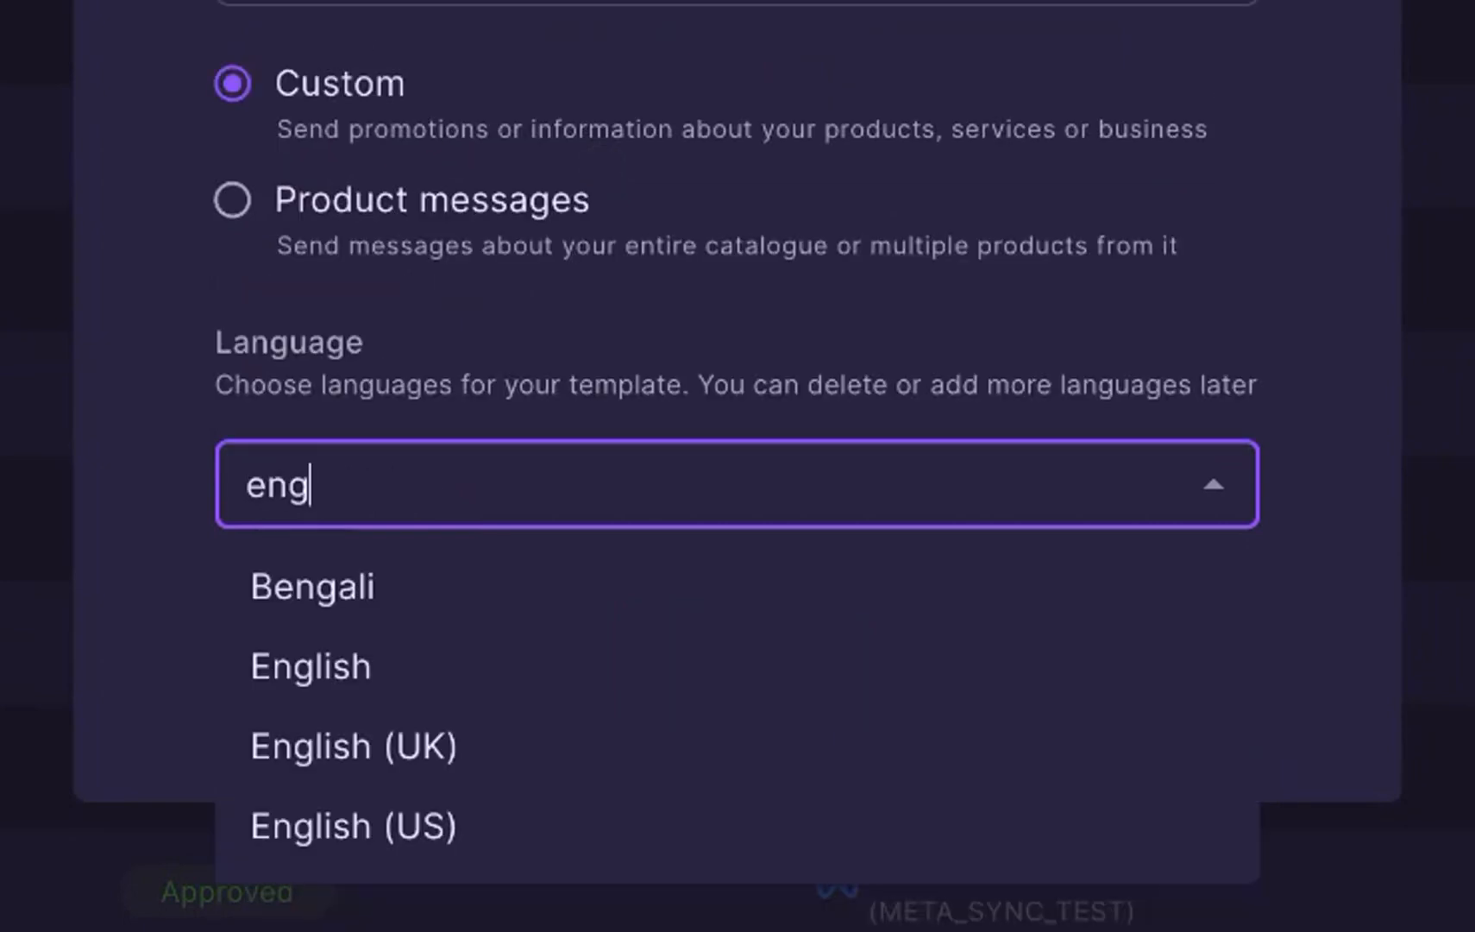
left_click(457, 672)
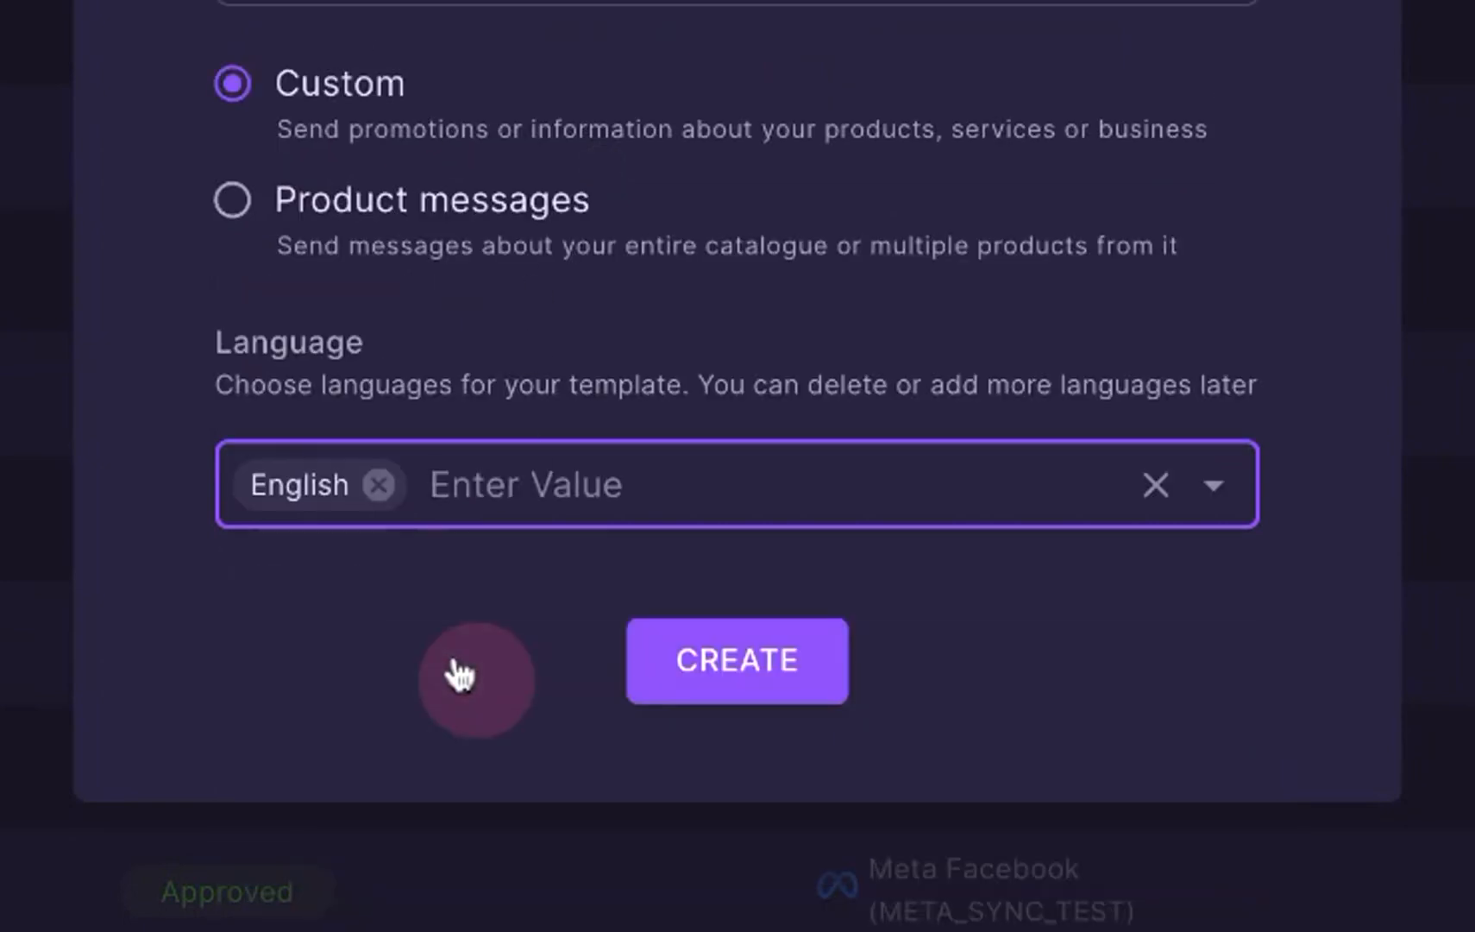
left_click(582, 488)
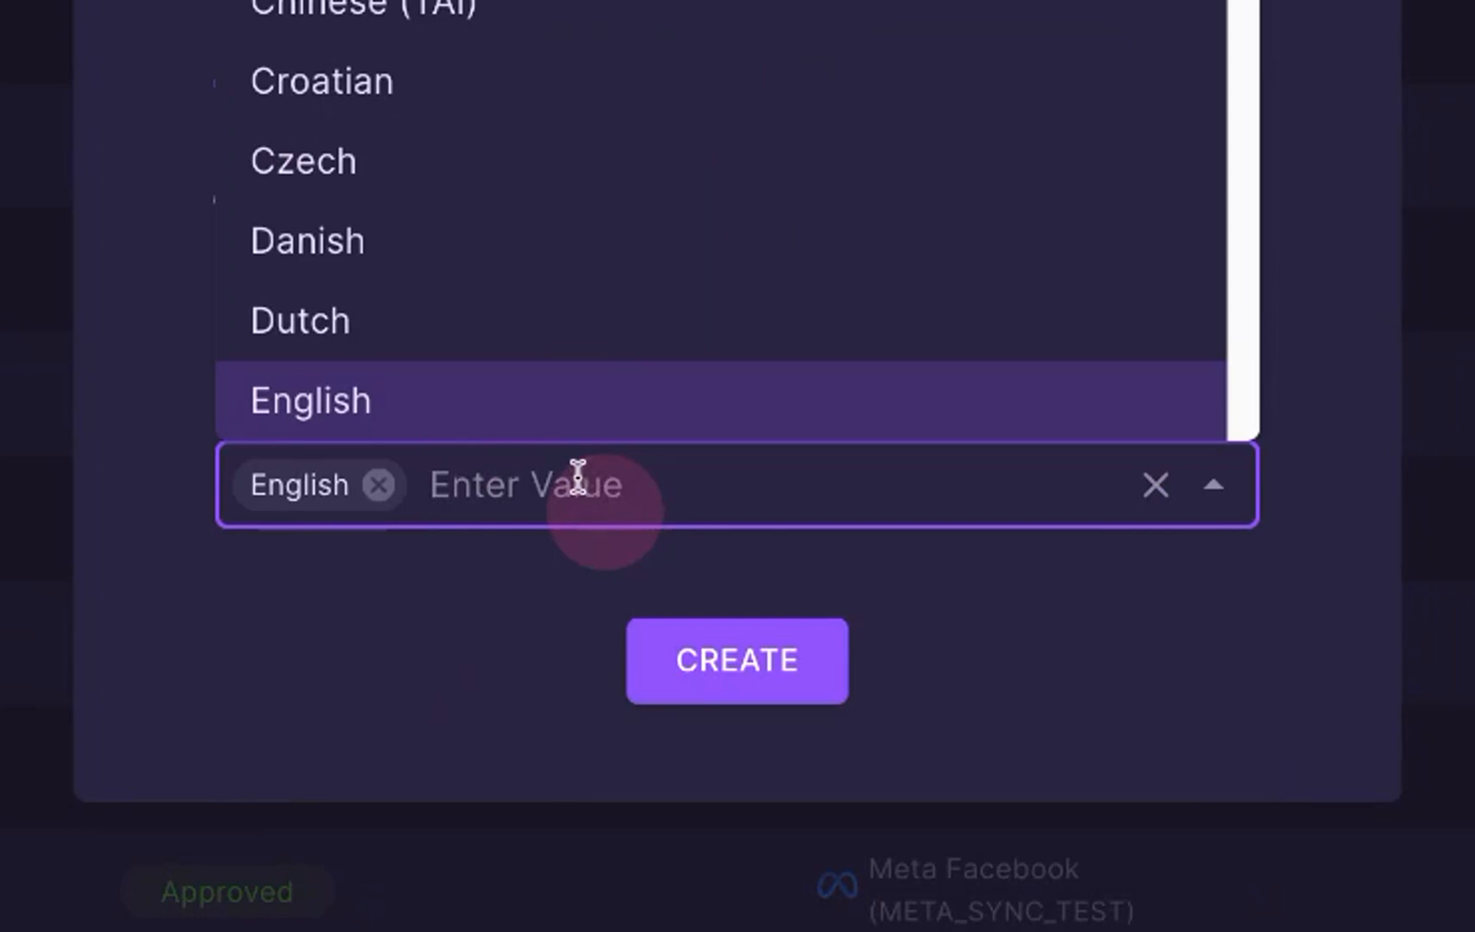
left_click(642, 188)
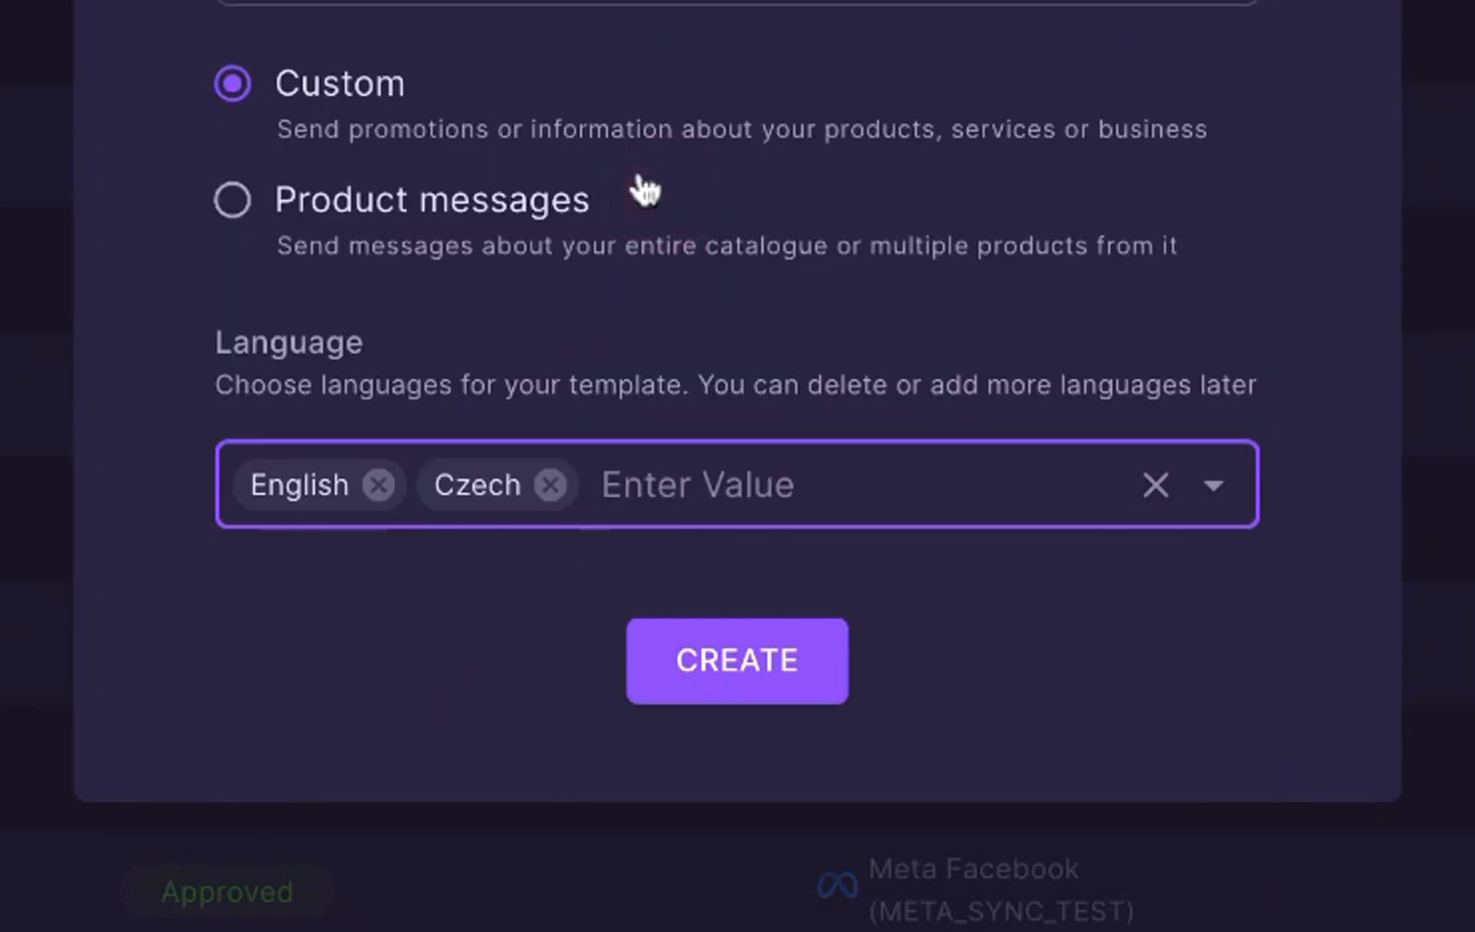
left_click(552, 492)
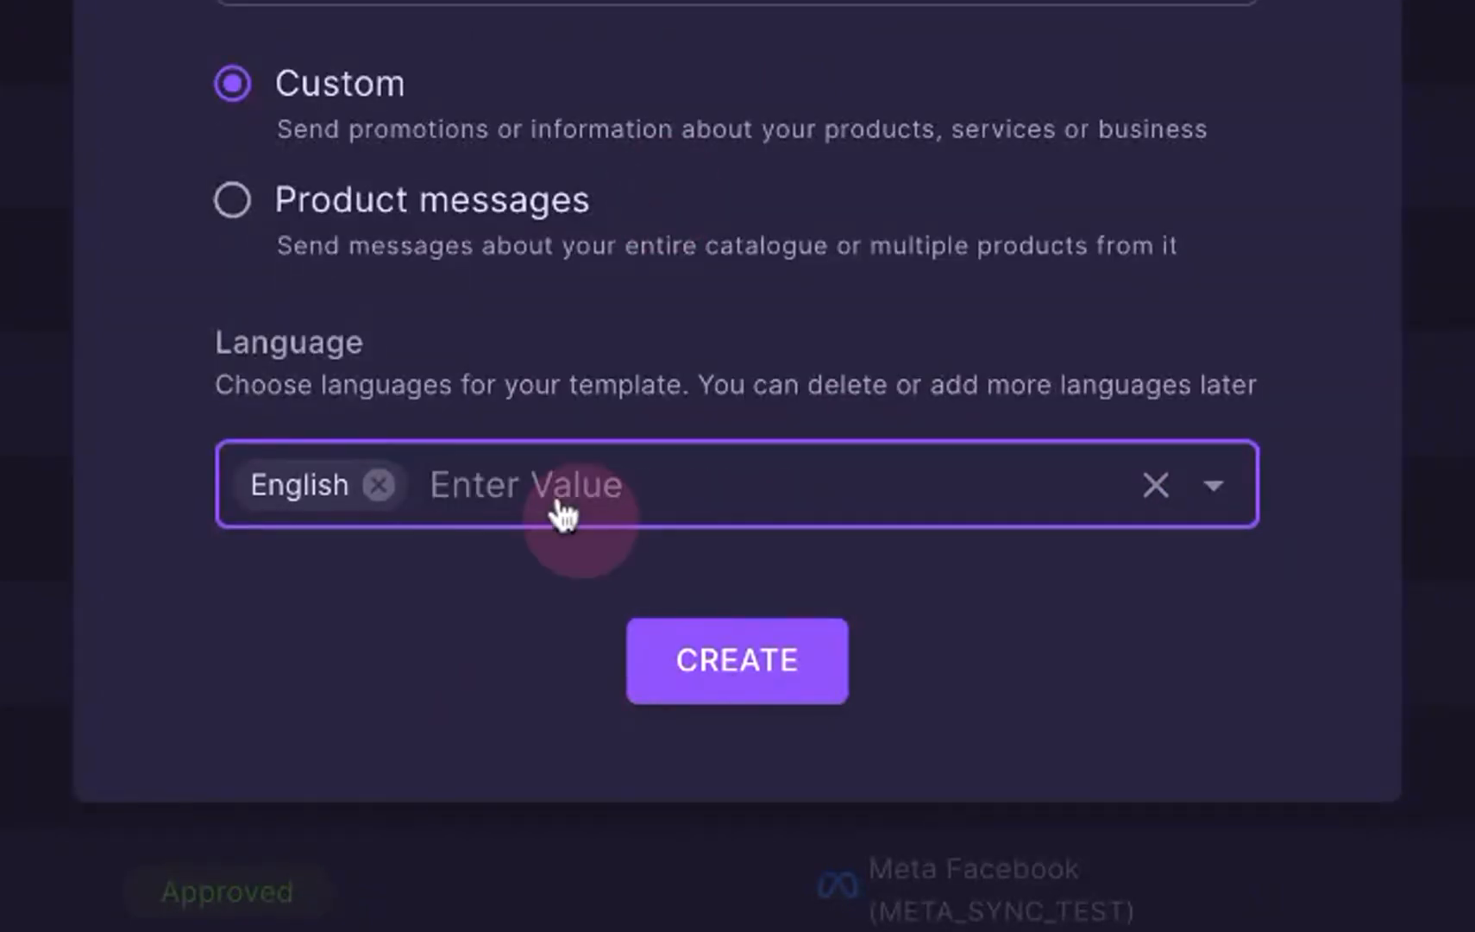
Step: Create the template and browse the additional languages offered for it without adding one
left_click(730, 688)
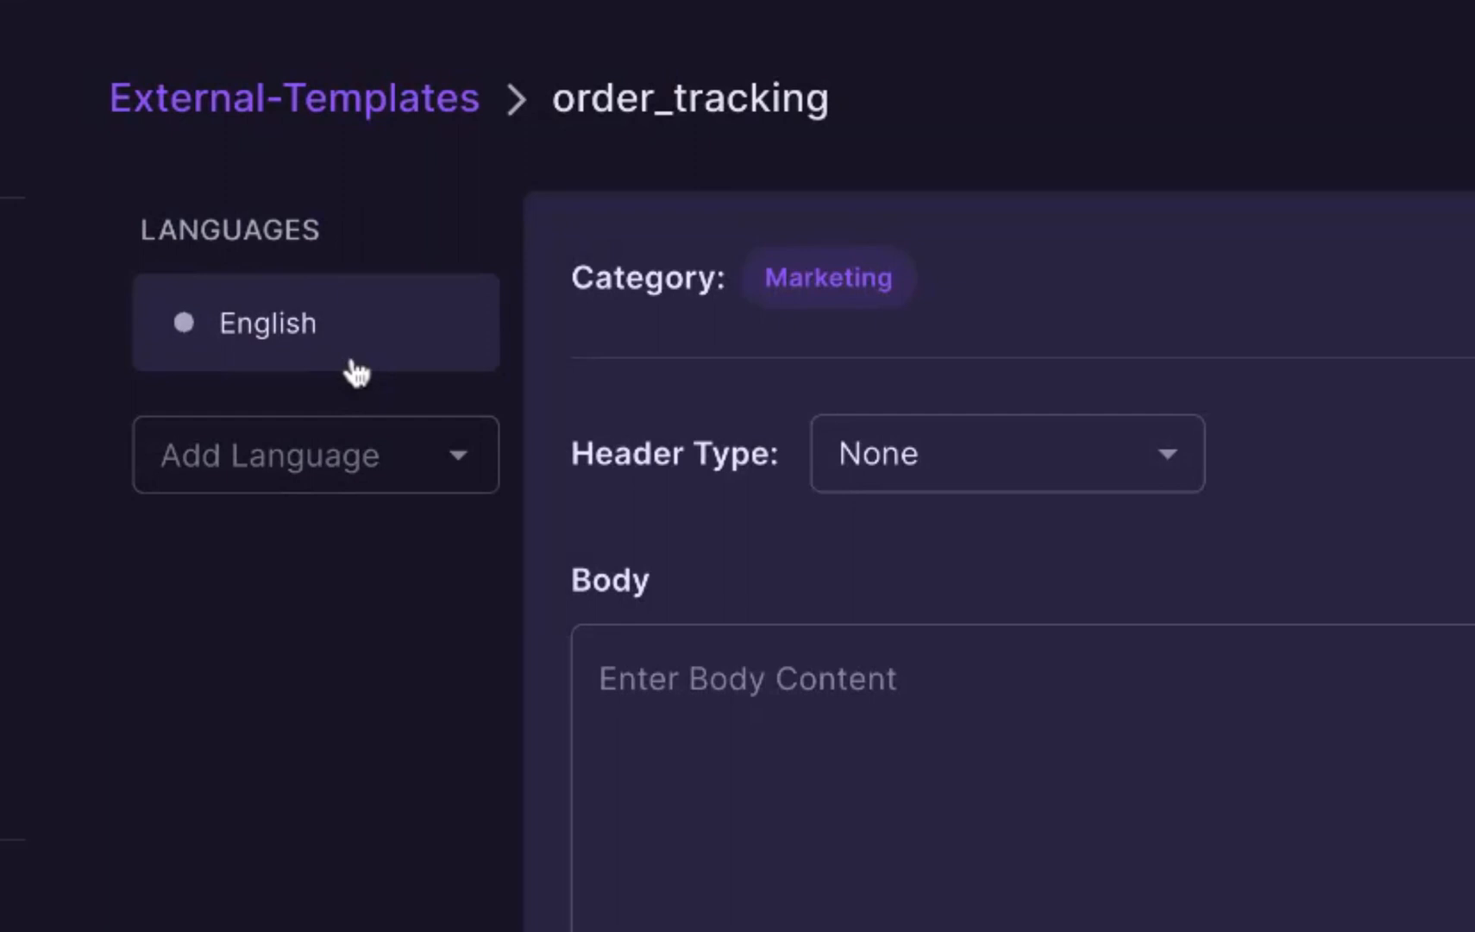
left_click(290, 462)
scroll(296, 330, "down", 4)
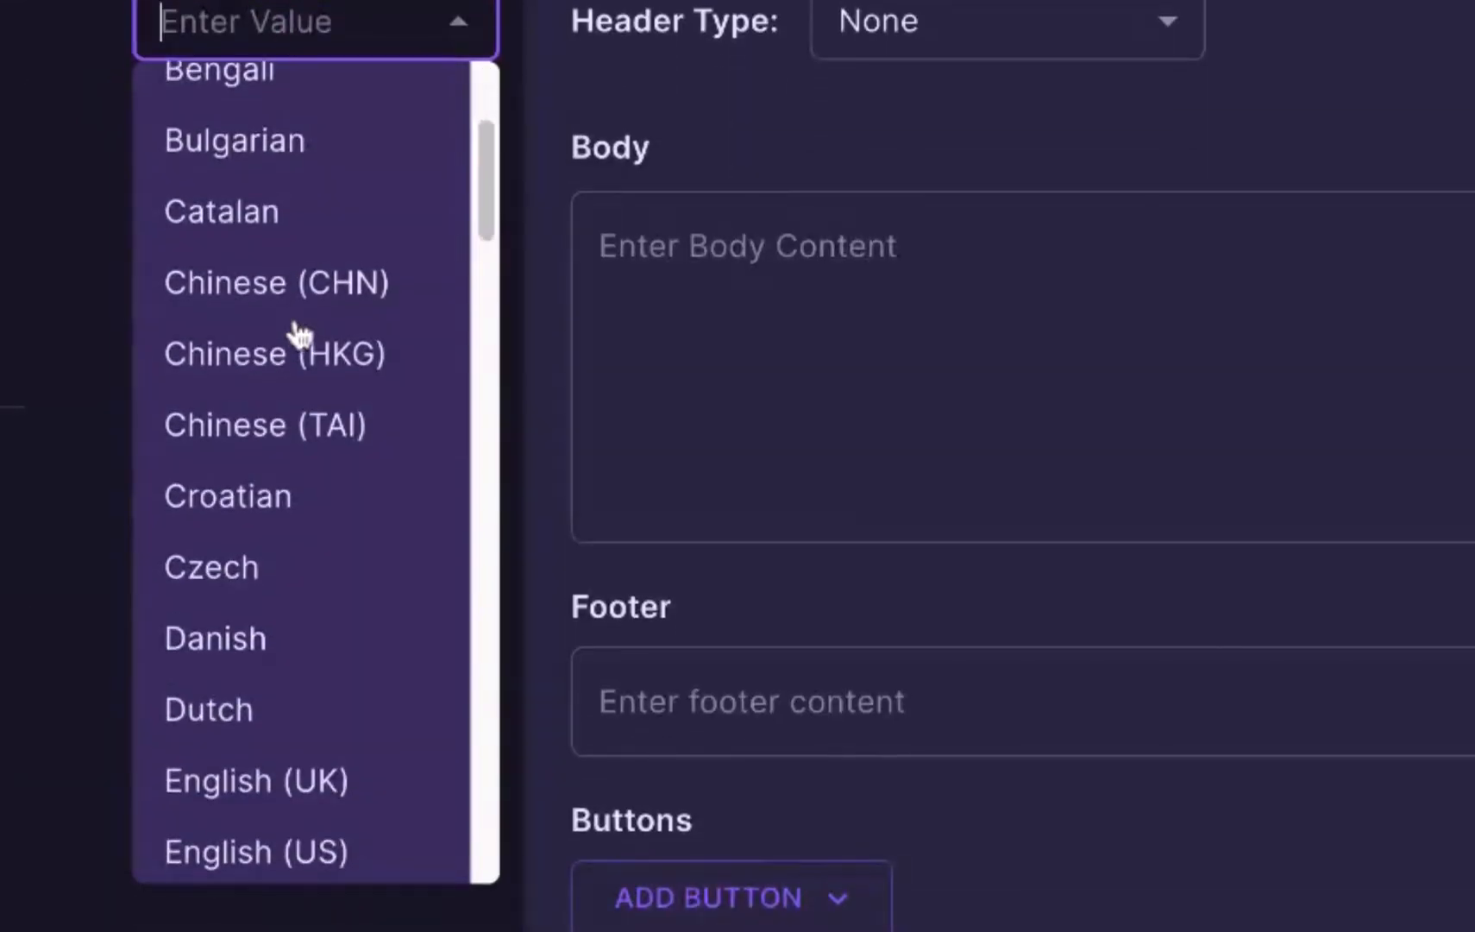
scroll(293, 333, "down", 5)
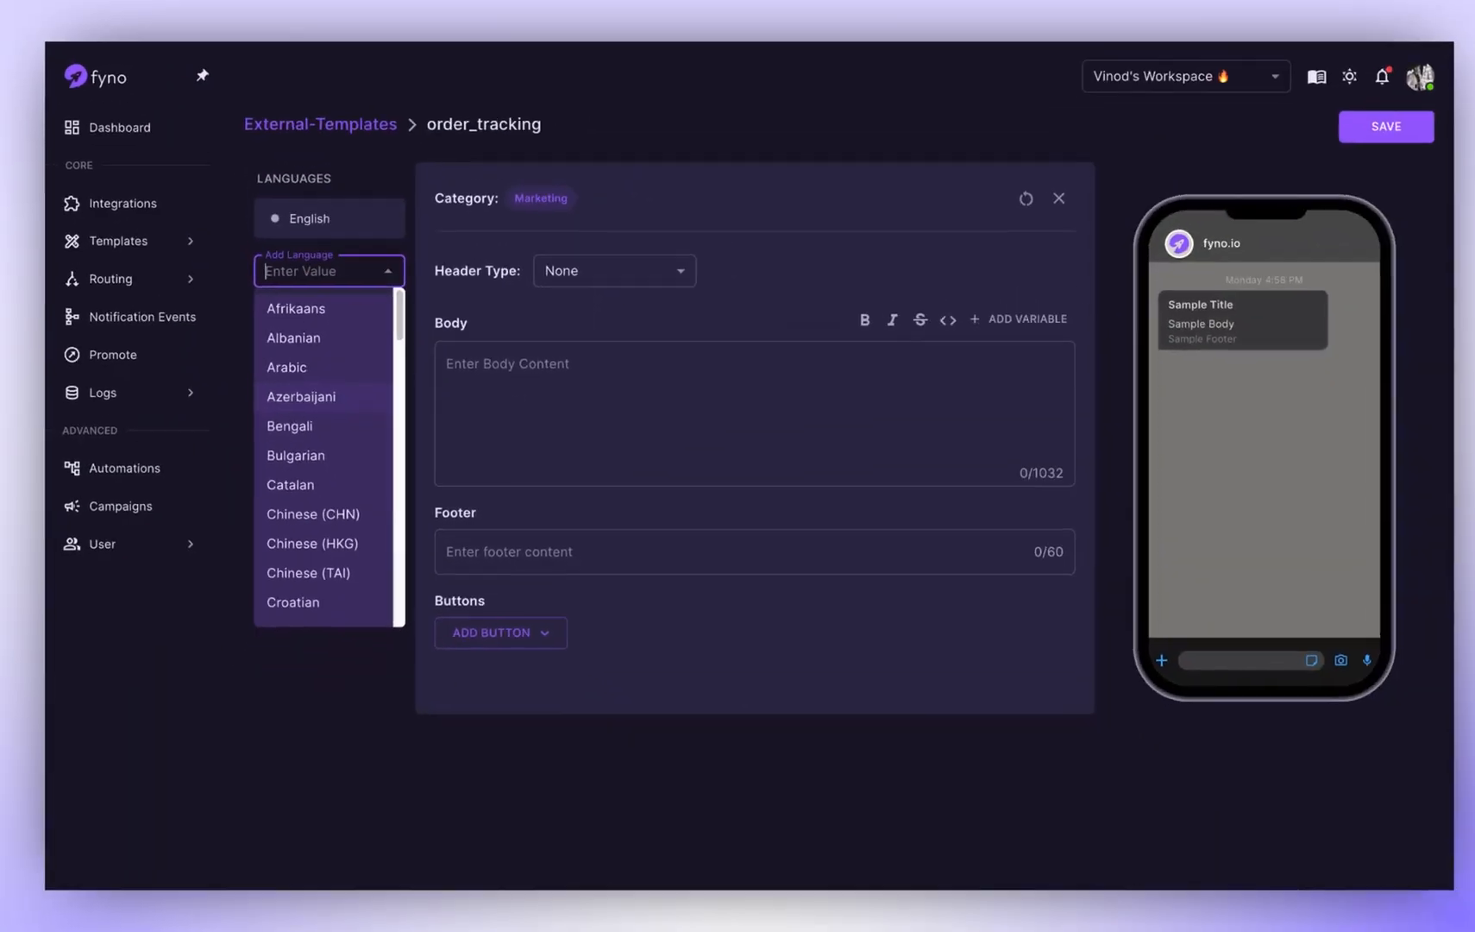
left_click(572, 96)
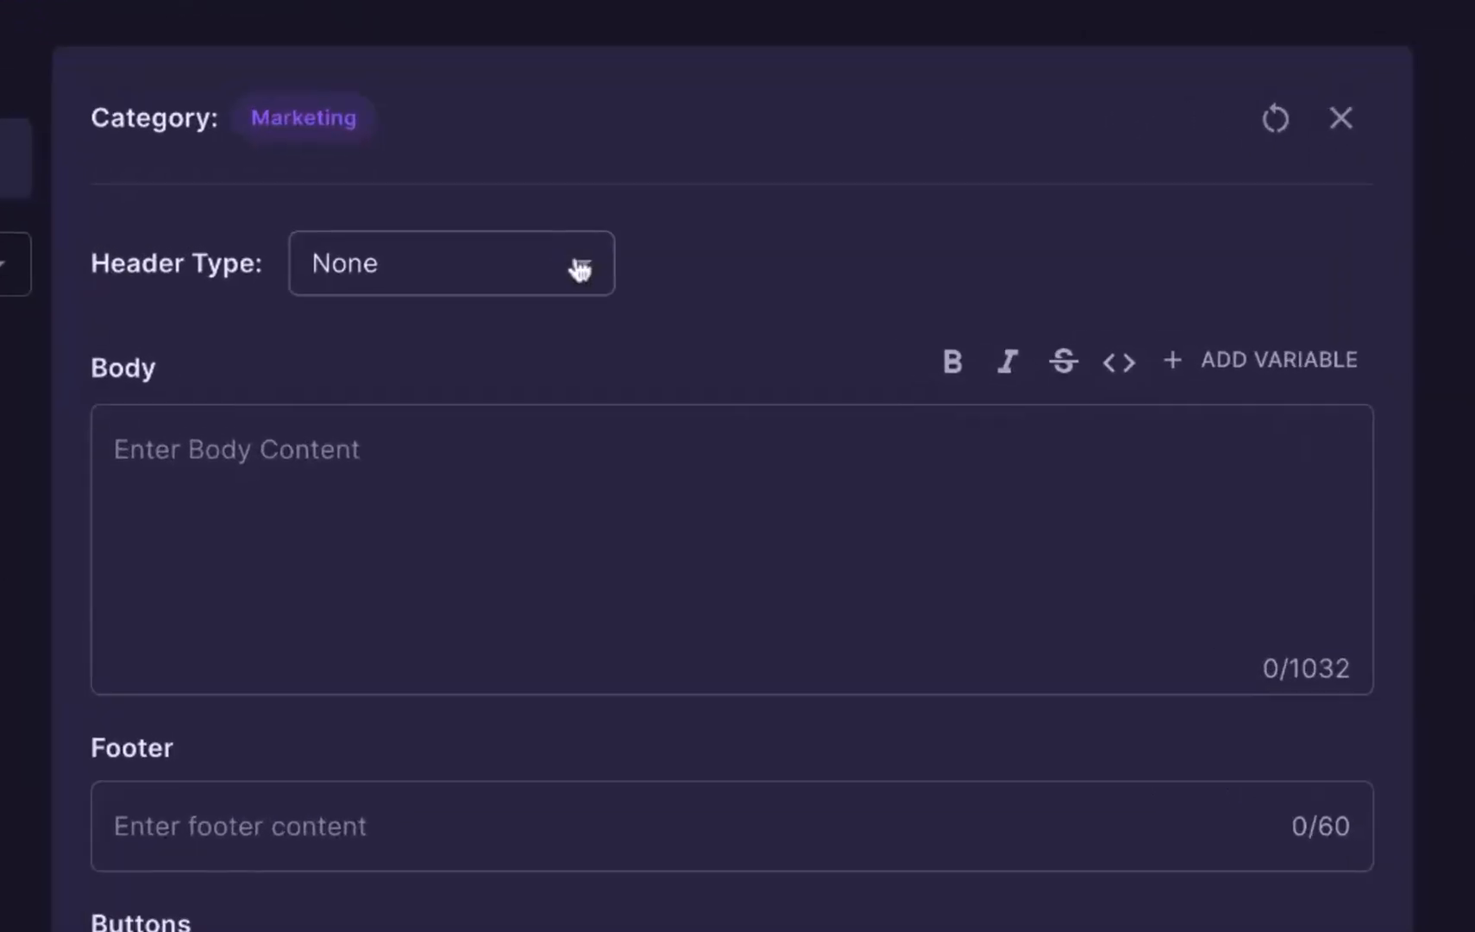
Step: Give the template a text header reading "Order Confirmed"
left_click(665, 273)
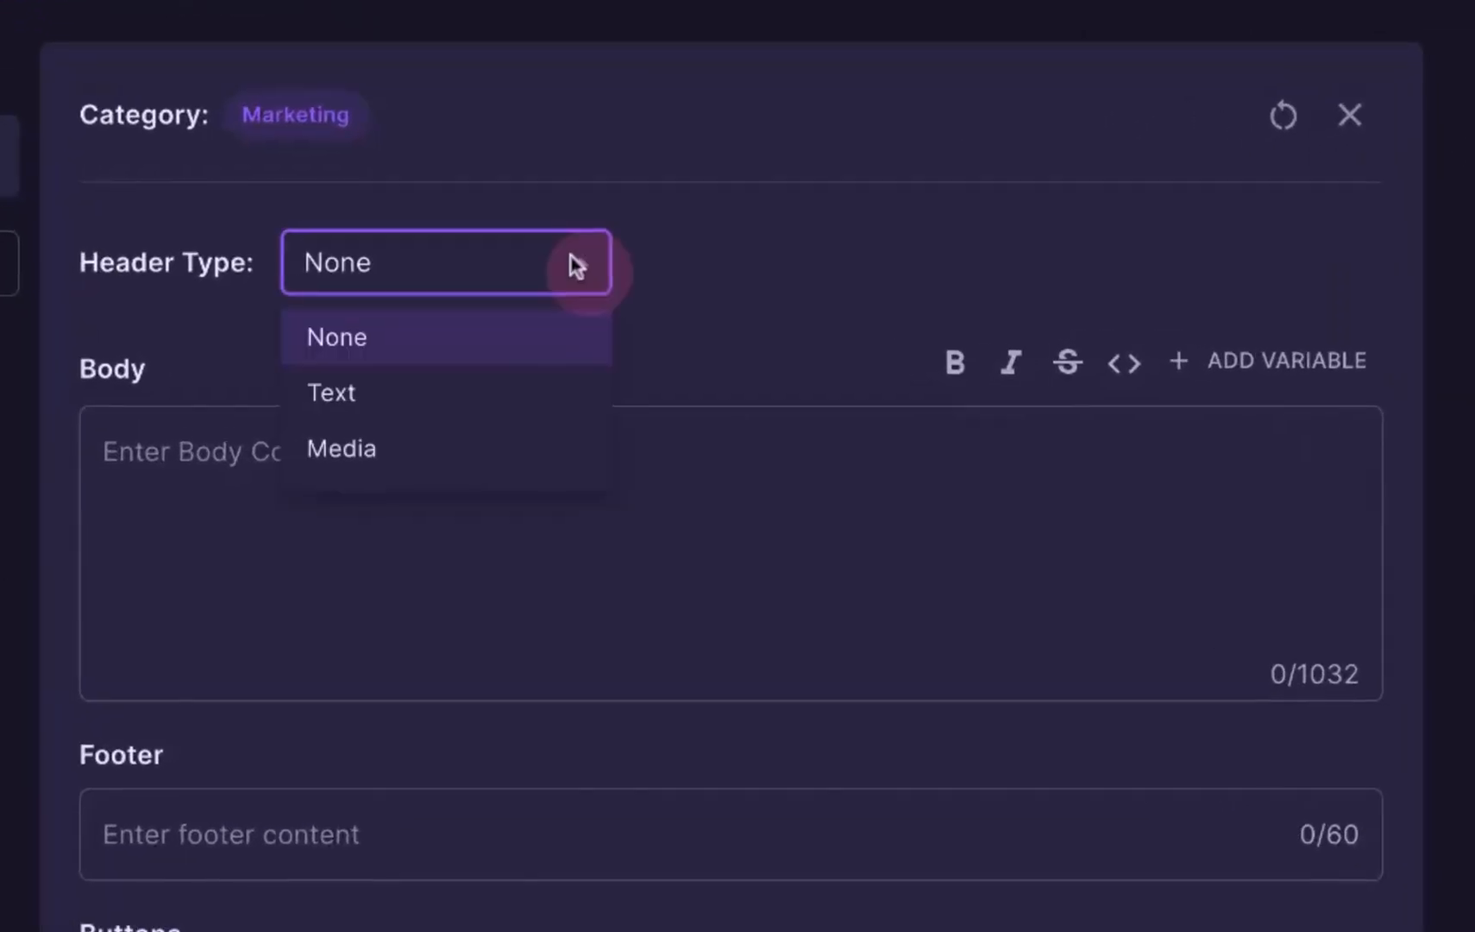
left_click(488, 412)
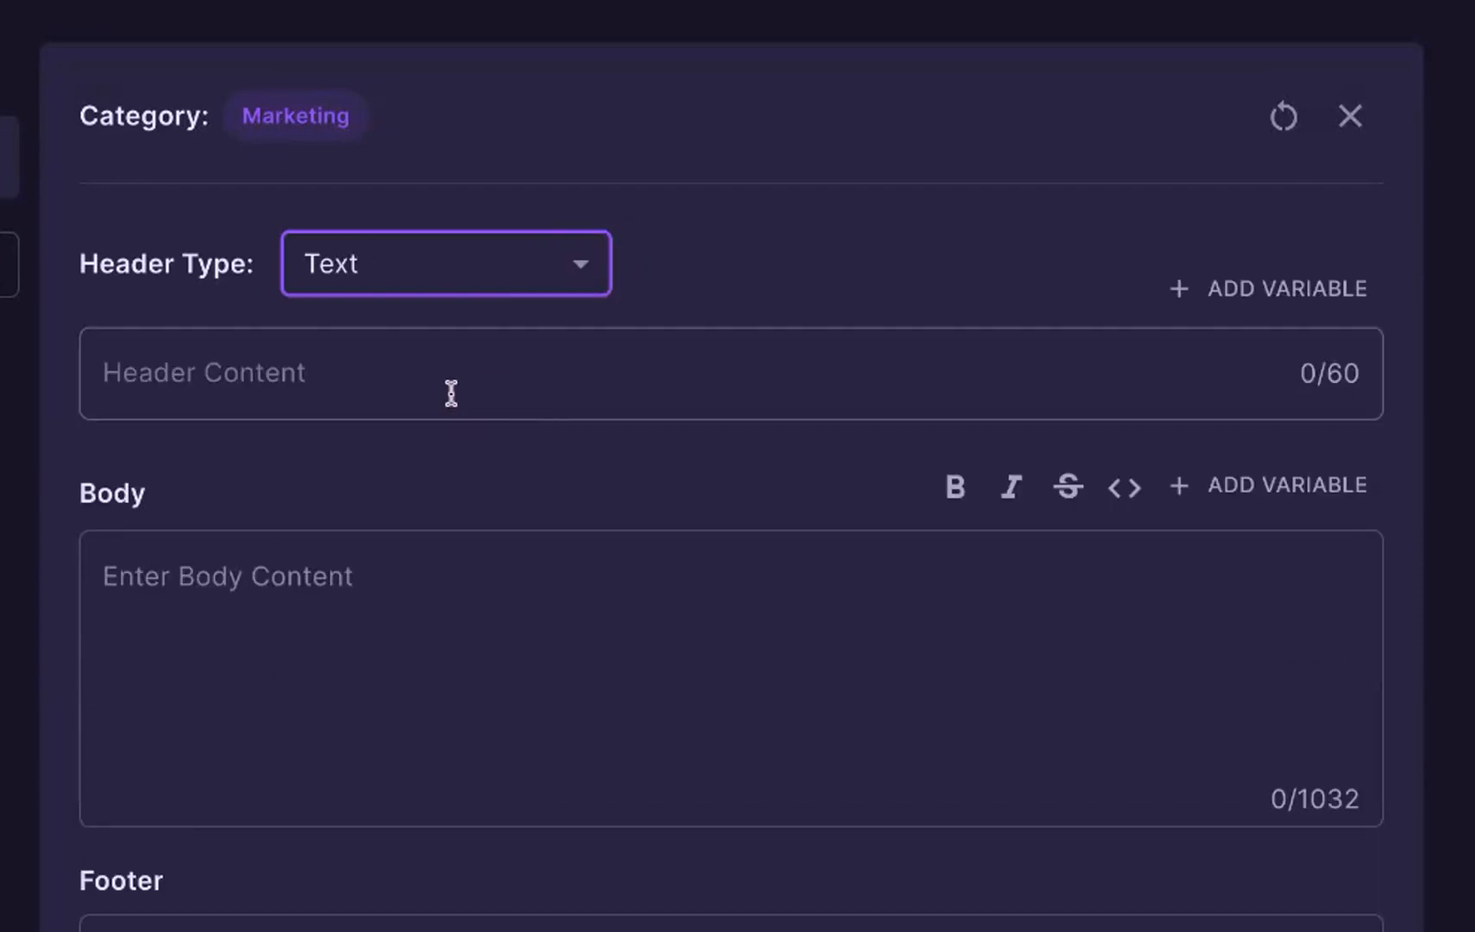
left_click(454, 392)
type("Order Confirmed")
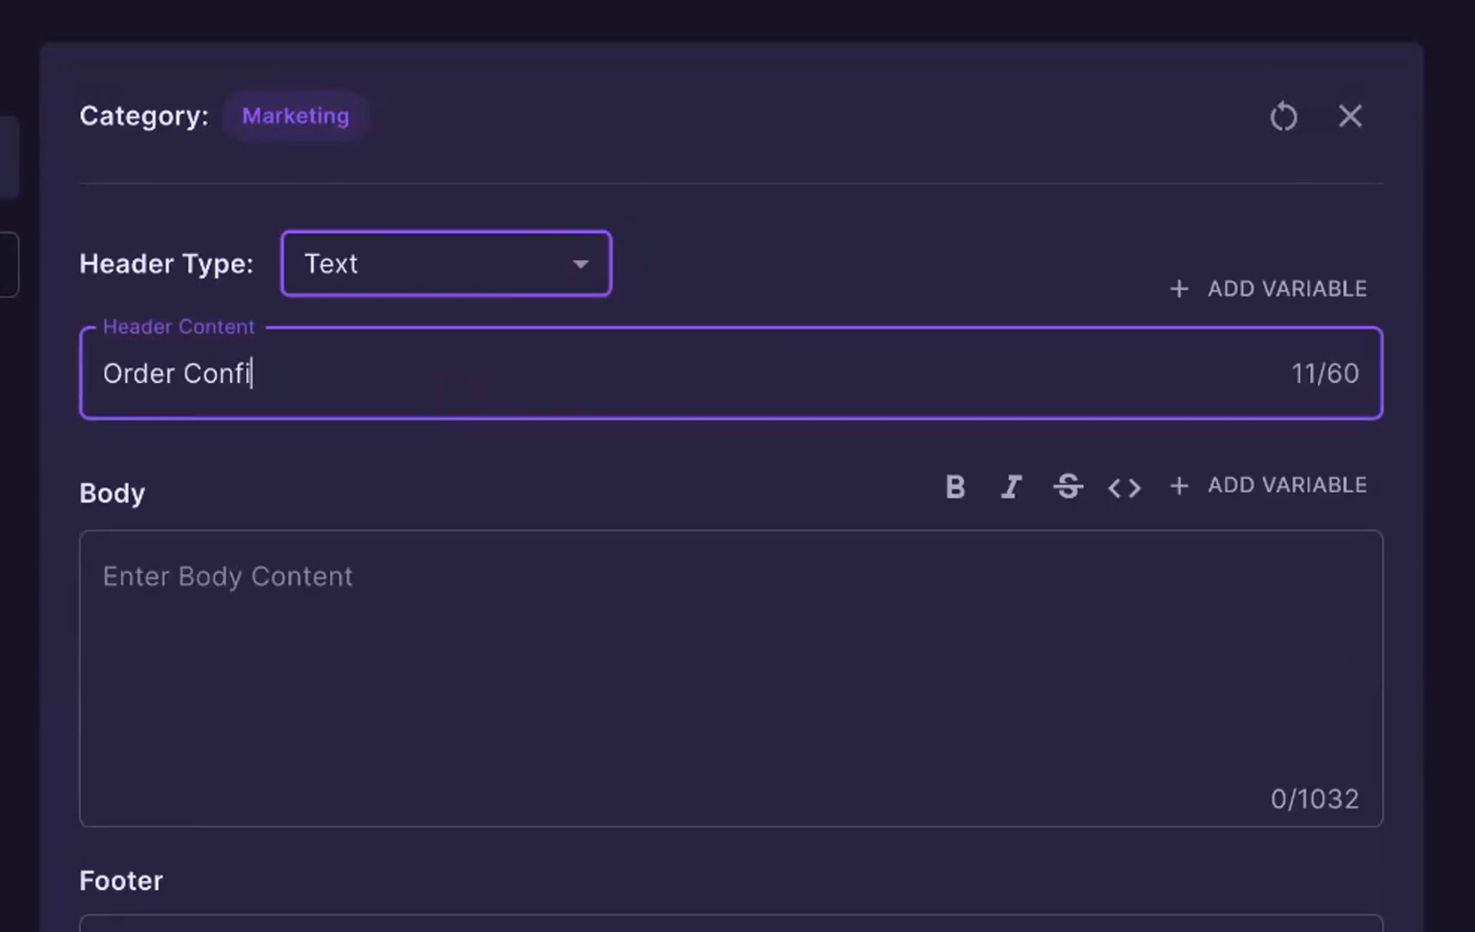
Step: Begin the body with "Hey {{1}}," and, on a new line, "Your order for 2 shirts is confirmed."
left_click(310, 633)
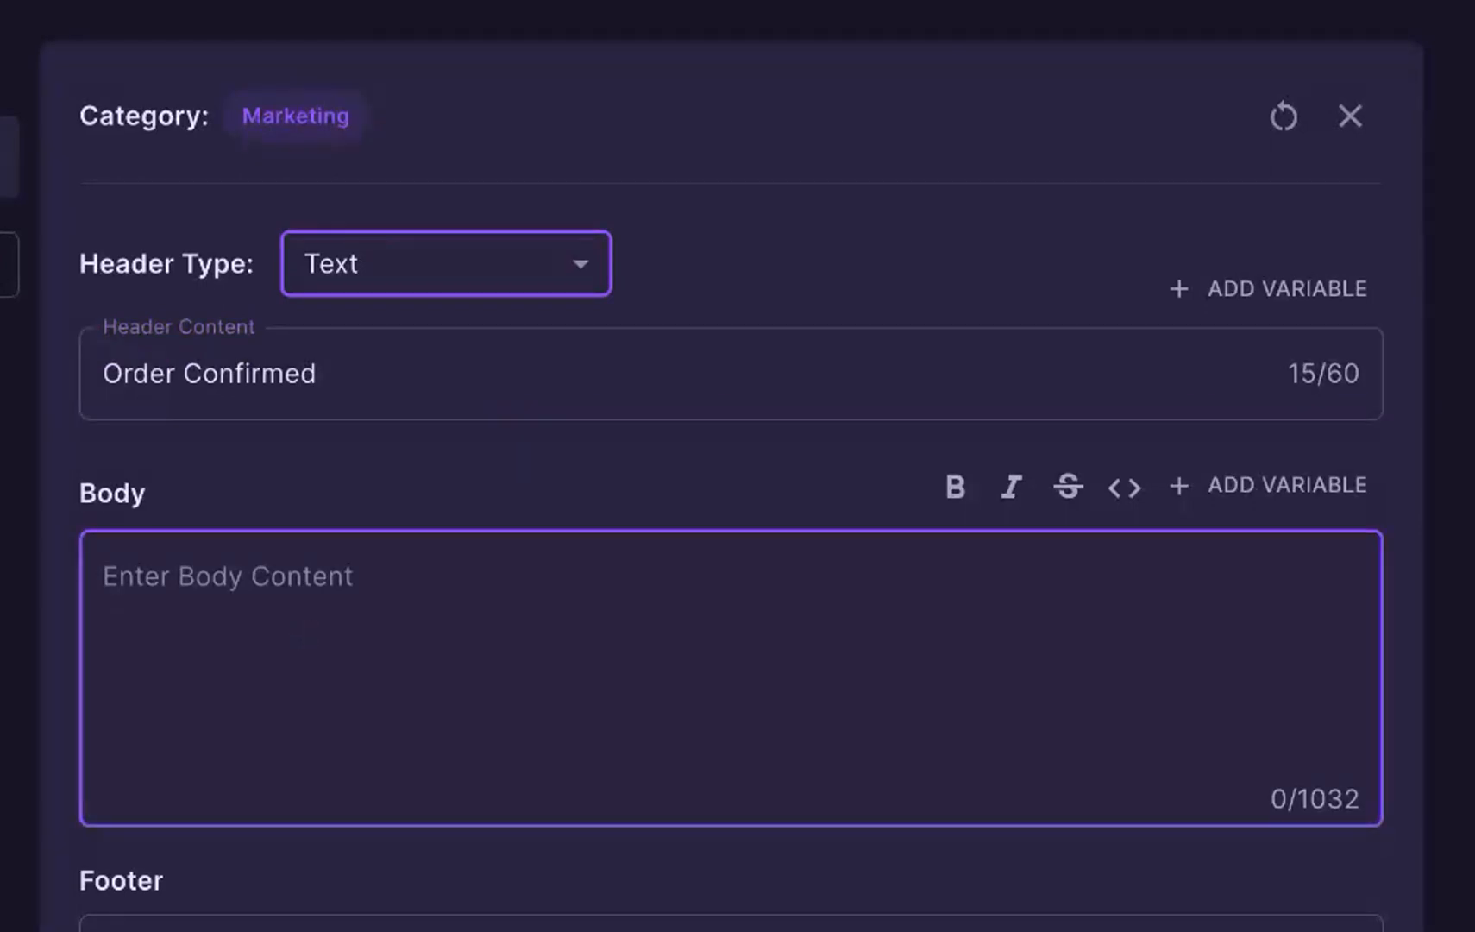
type("Hey ")
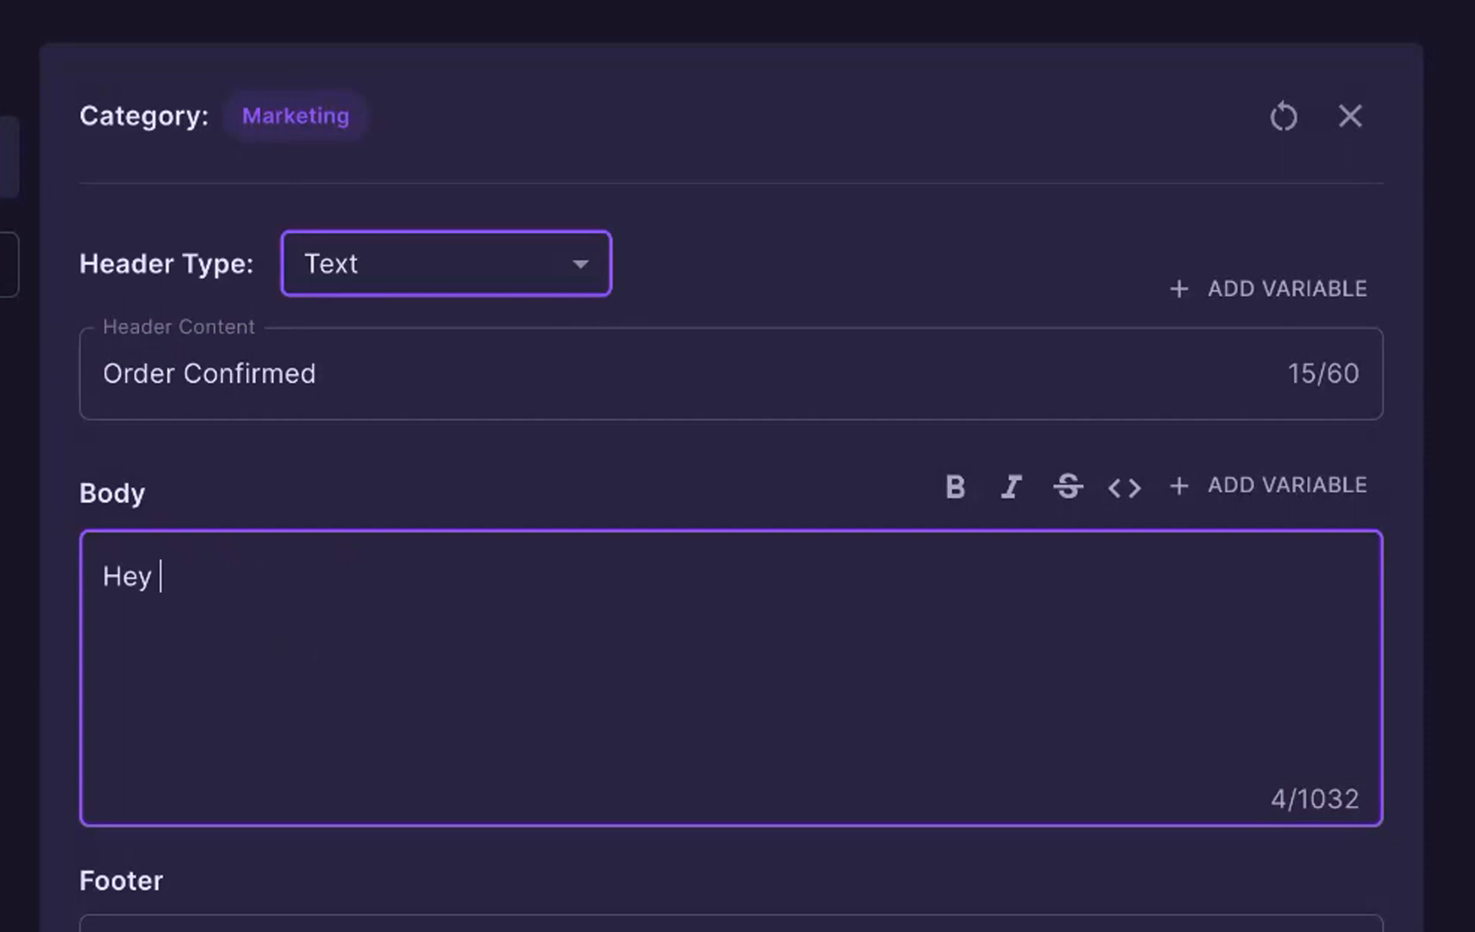
type("{{1}}")
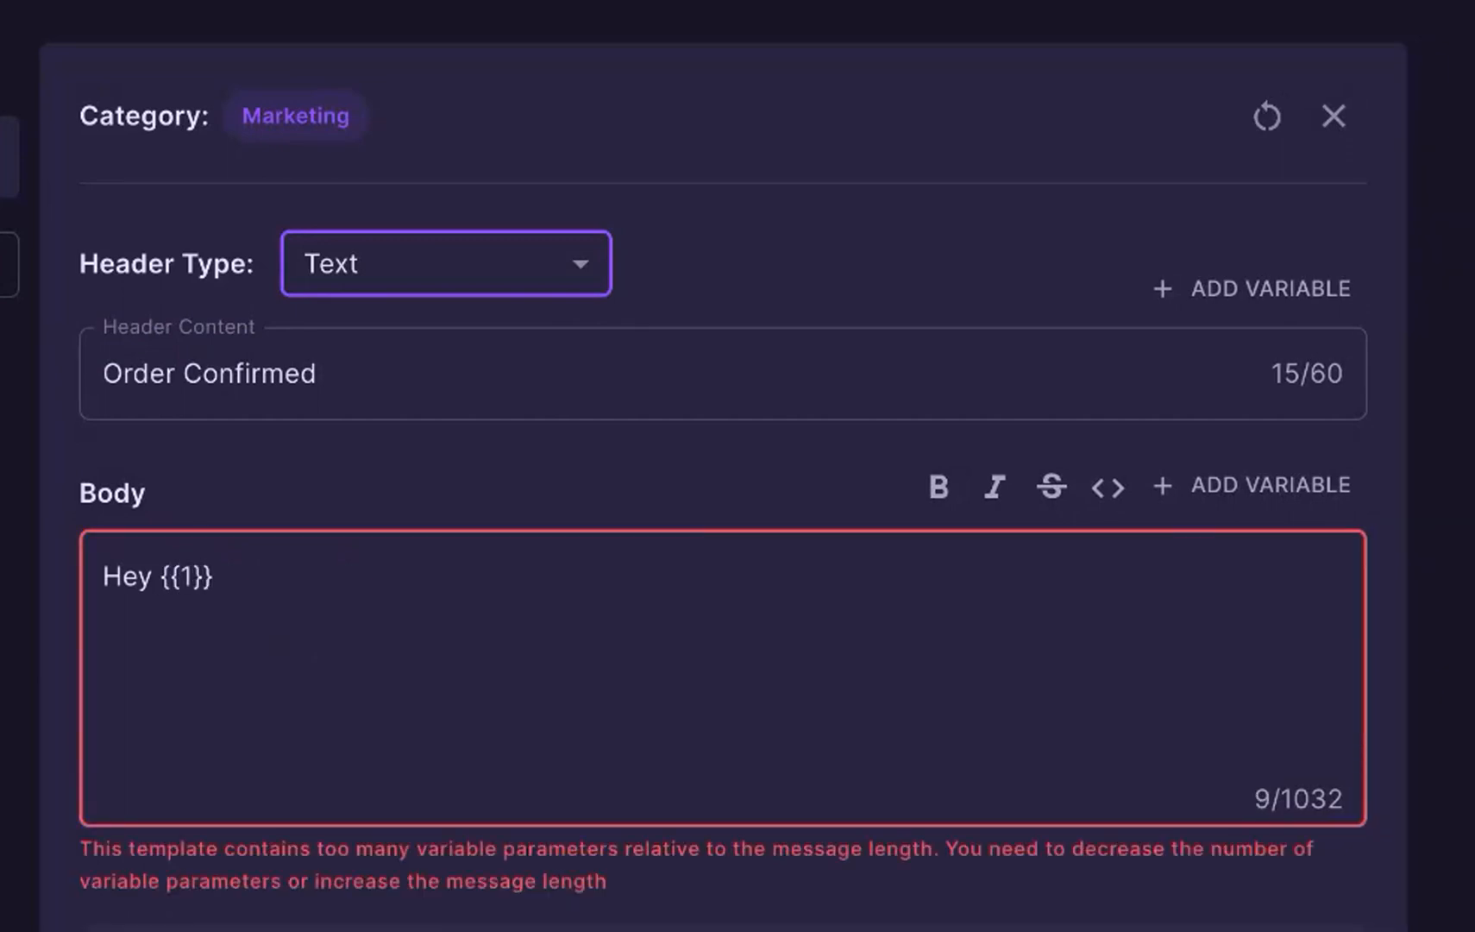
type(",")
key("Return")
type("Your order ")
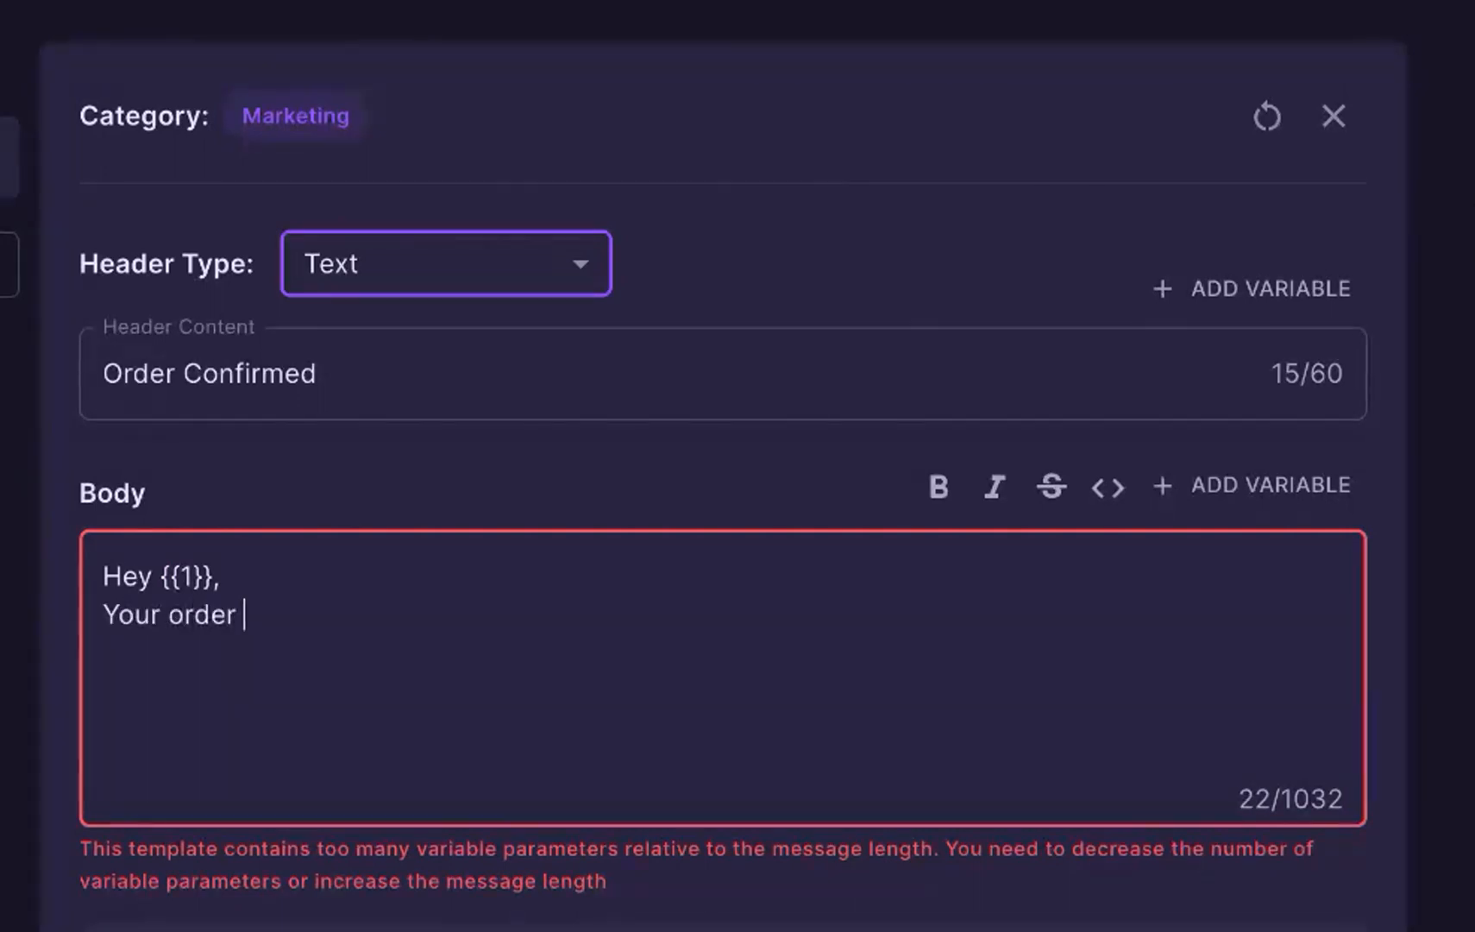
type("for 2 shirts is confirmed.")
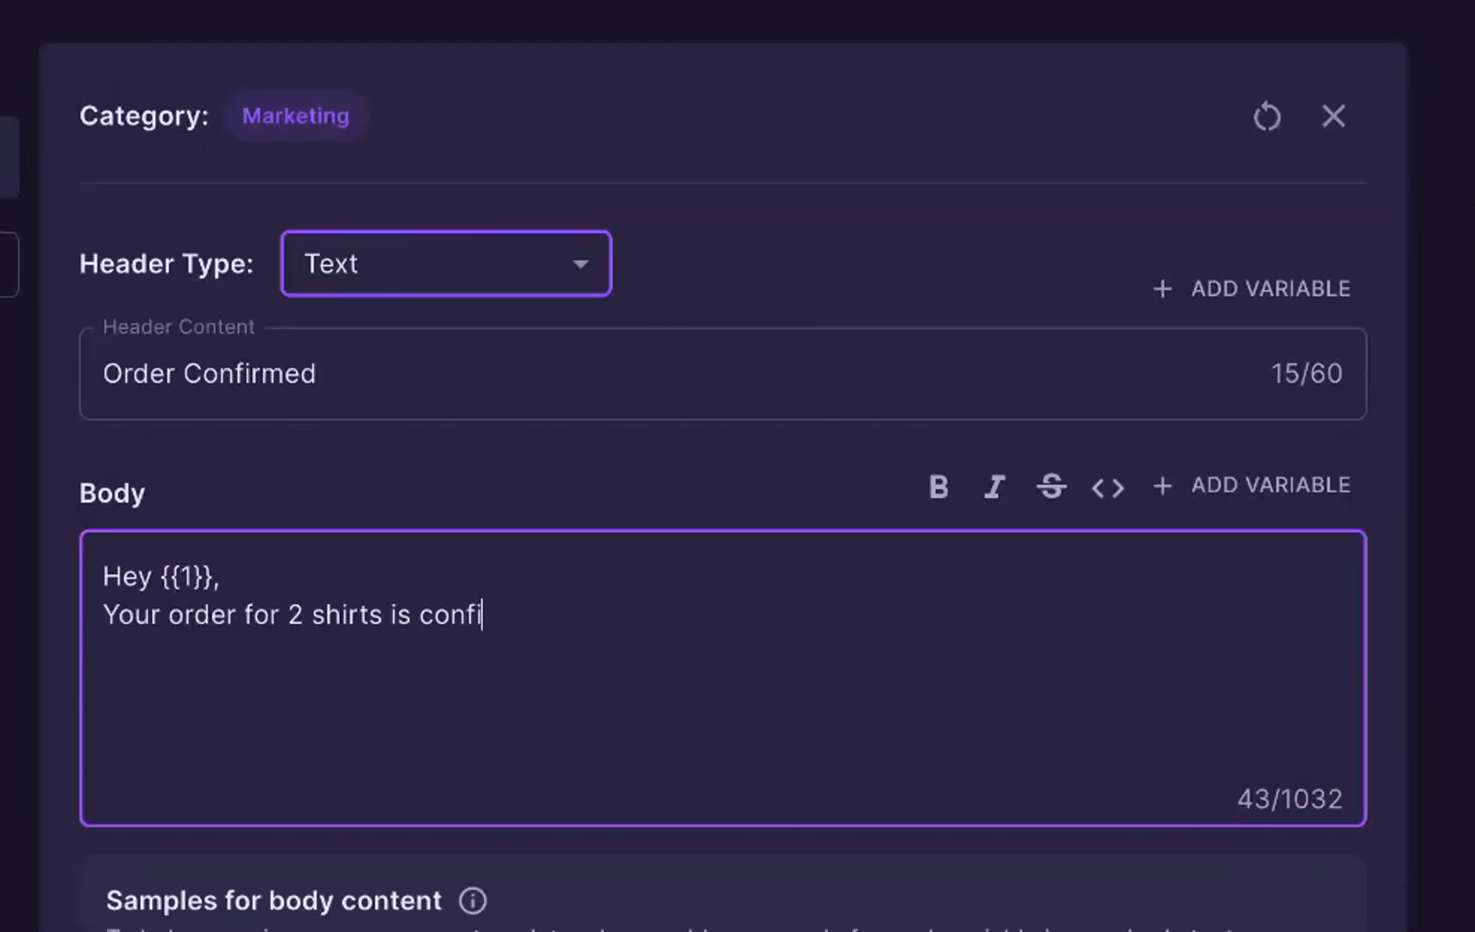
Step: Extend the body with the lines "Order ID: {{2}}" and "Thank you.", each preceded by a blank line
key("Return")
key("Return")
type("Ored")
key("BackSpace")
key("BackSpace")
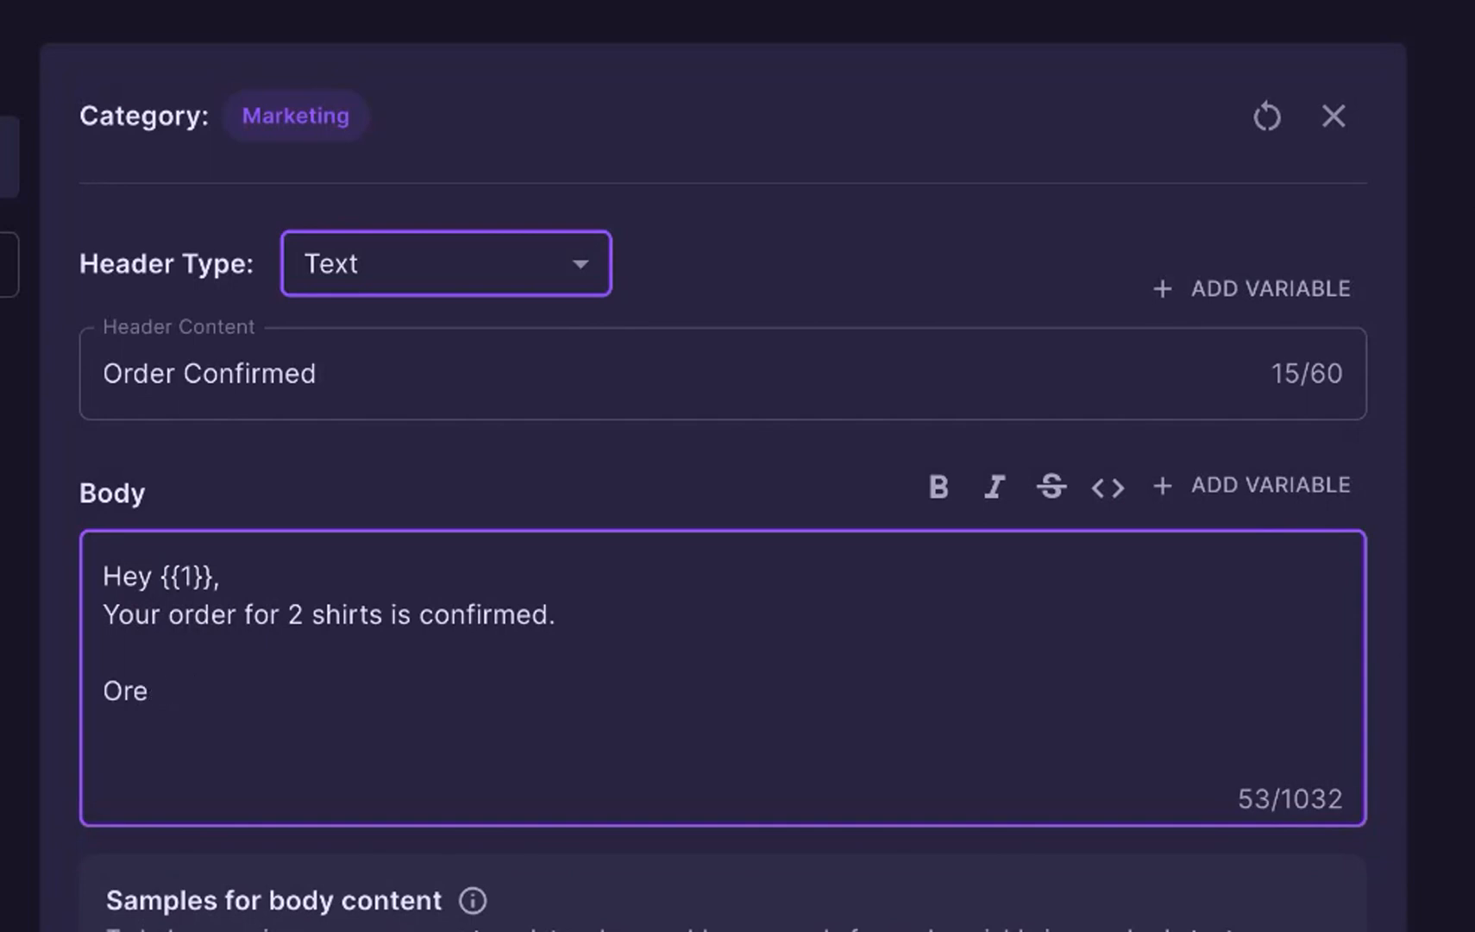
type("der ID: {{2}}")
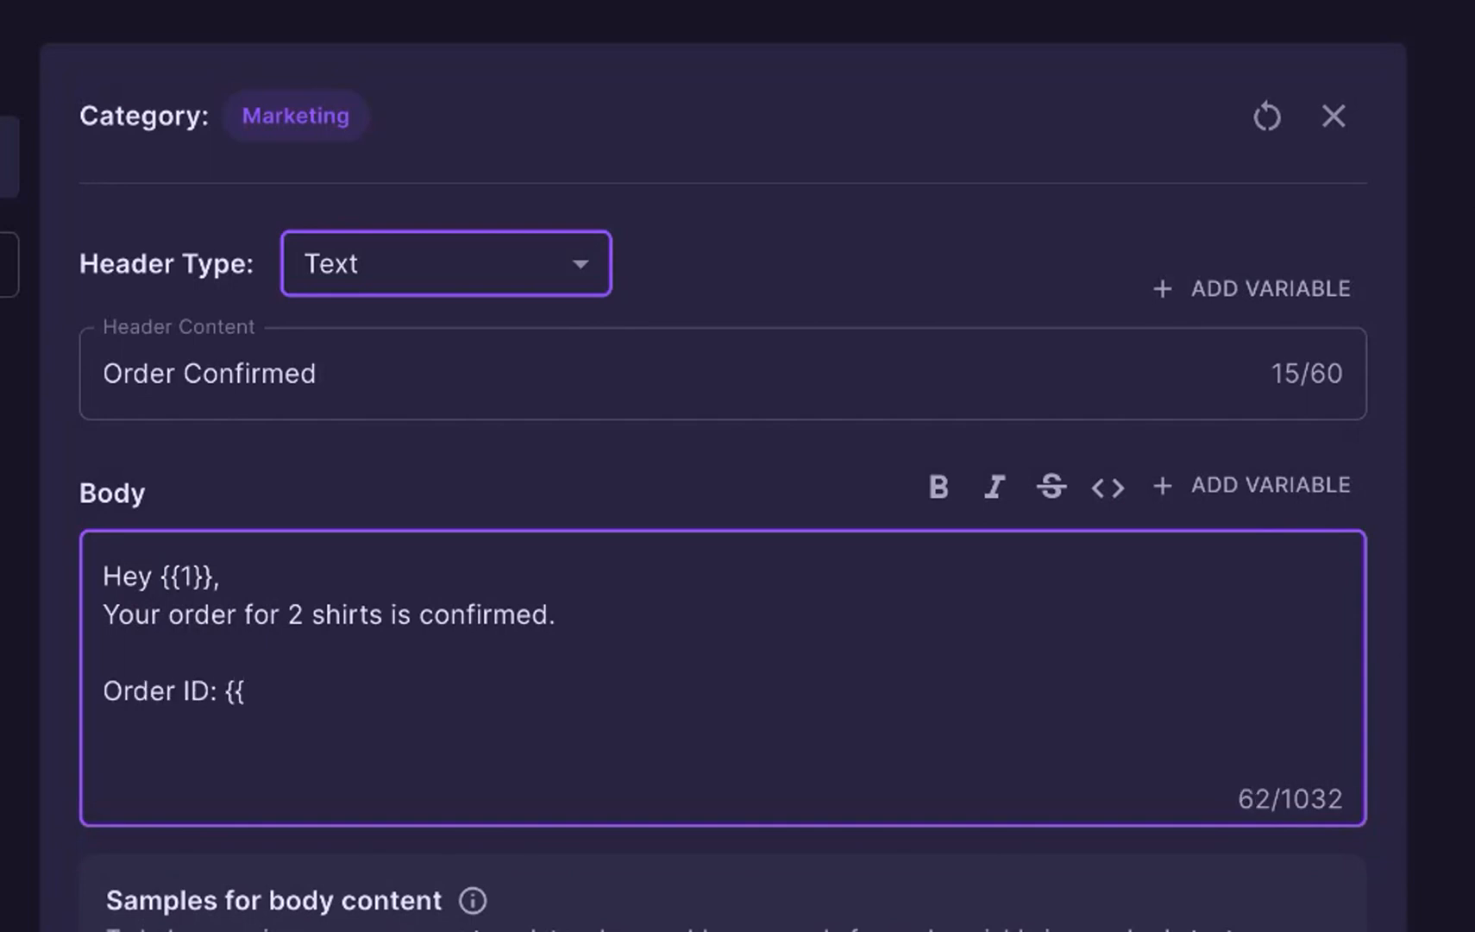
key("Return")
key("Return")
type("Thank you.")
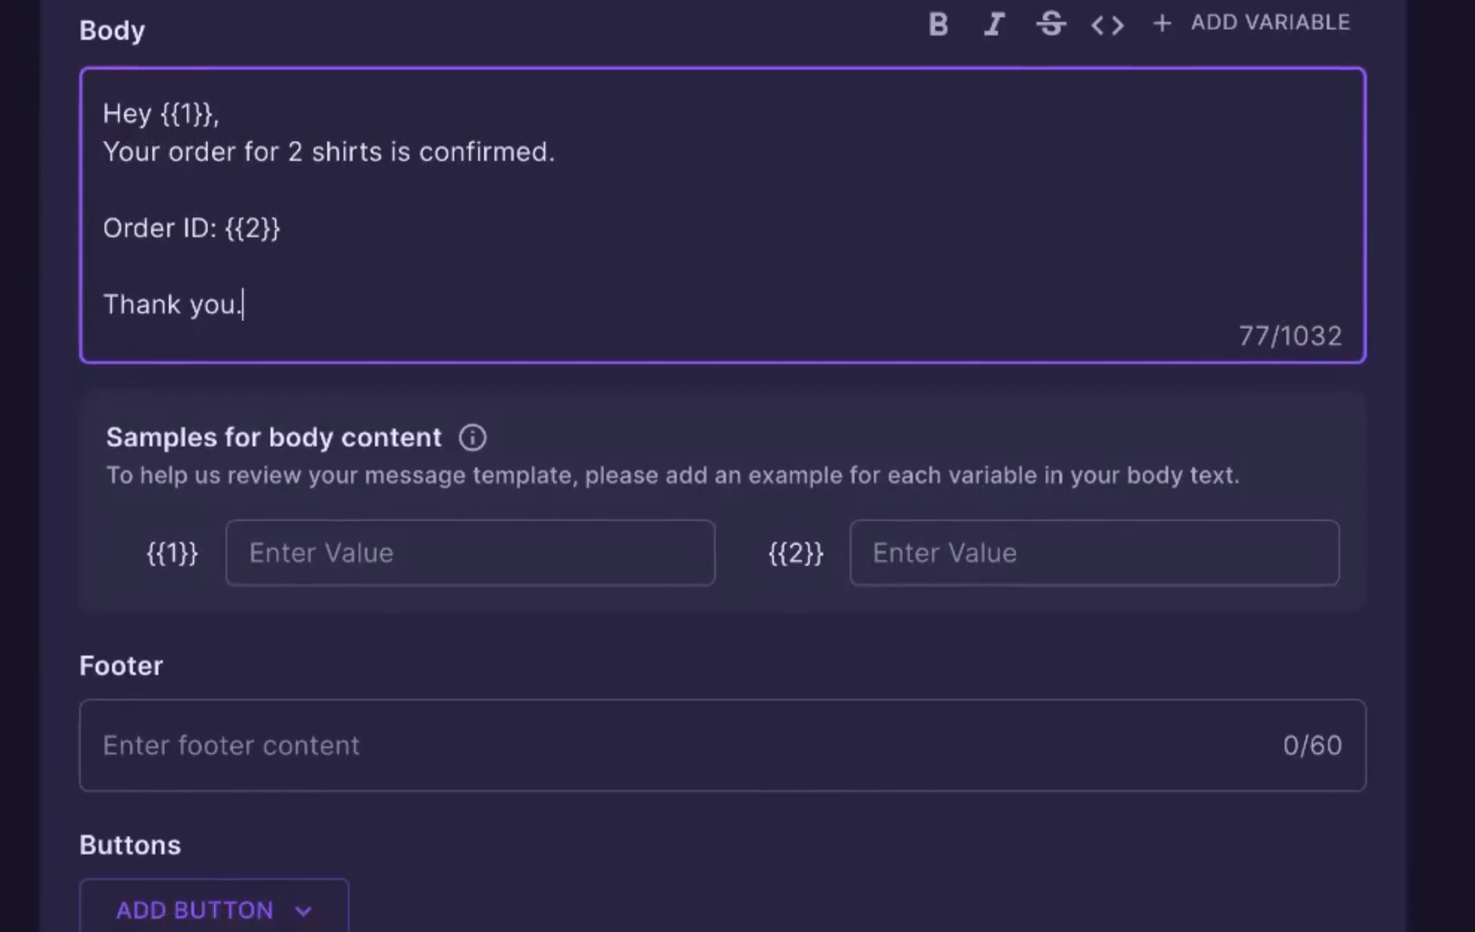
Step: Fill in the body samples with a customer's first name for {{1}} and an order ID for {{2}}
left_click(340, 583)
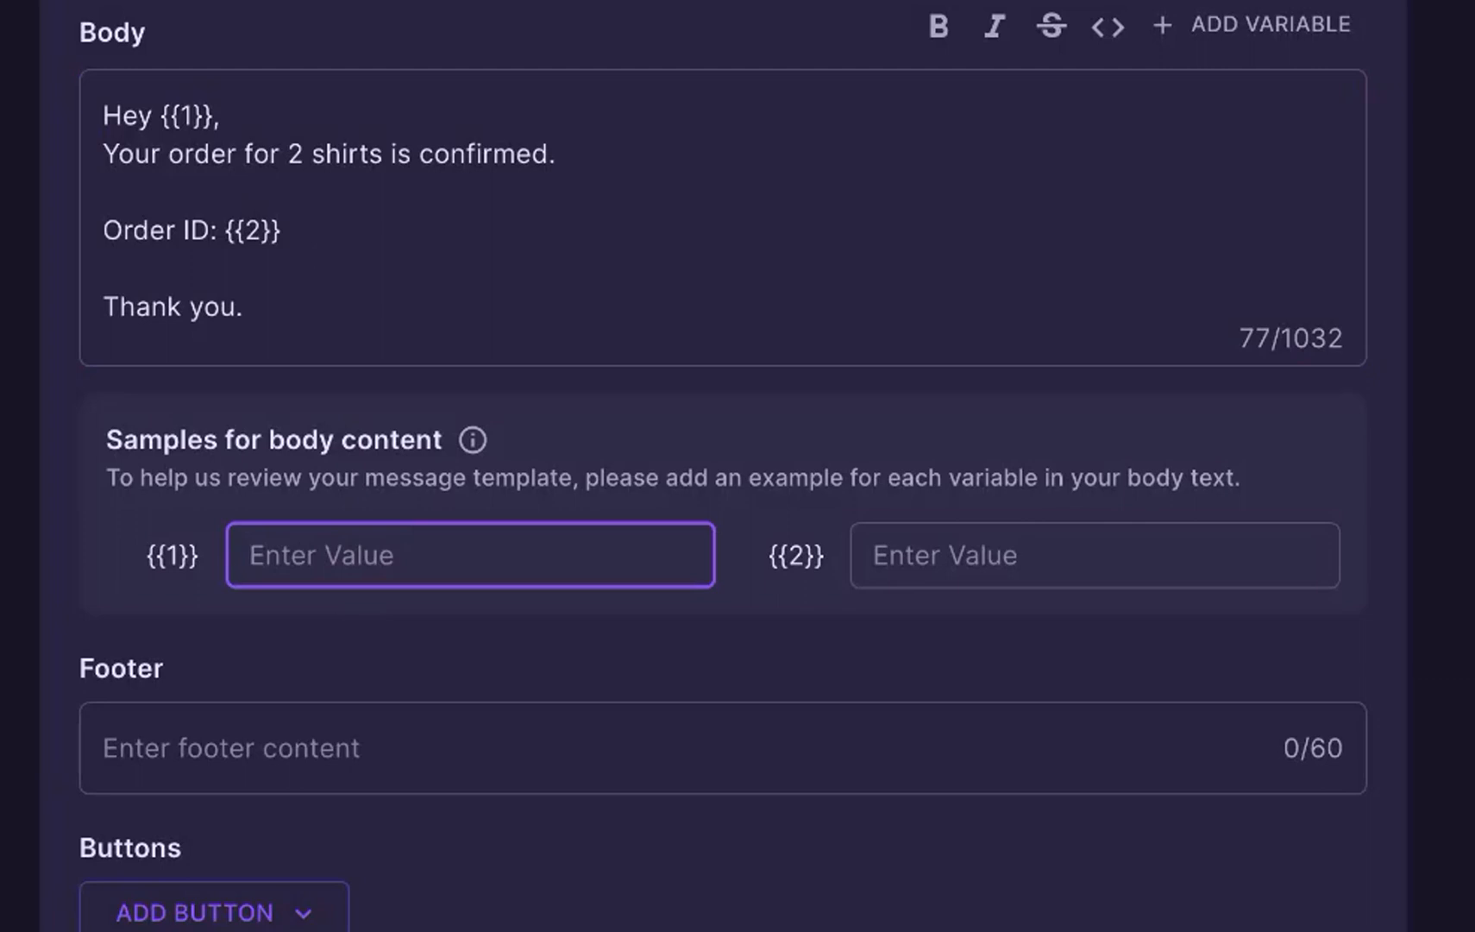
type("John")
left_click(1028, 568)
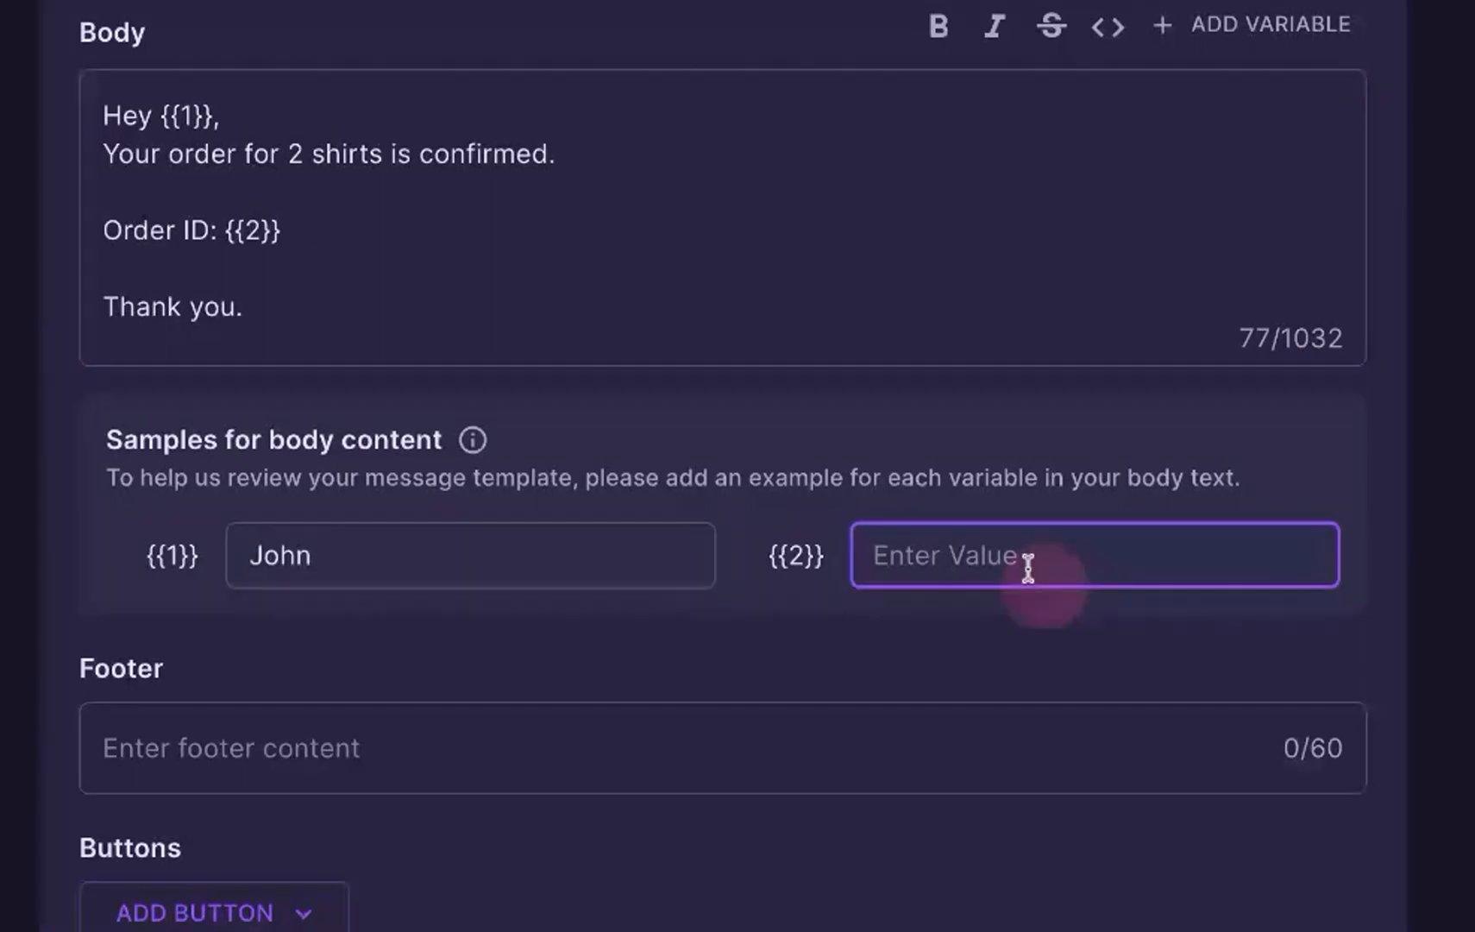
type("ORDER1234")
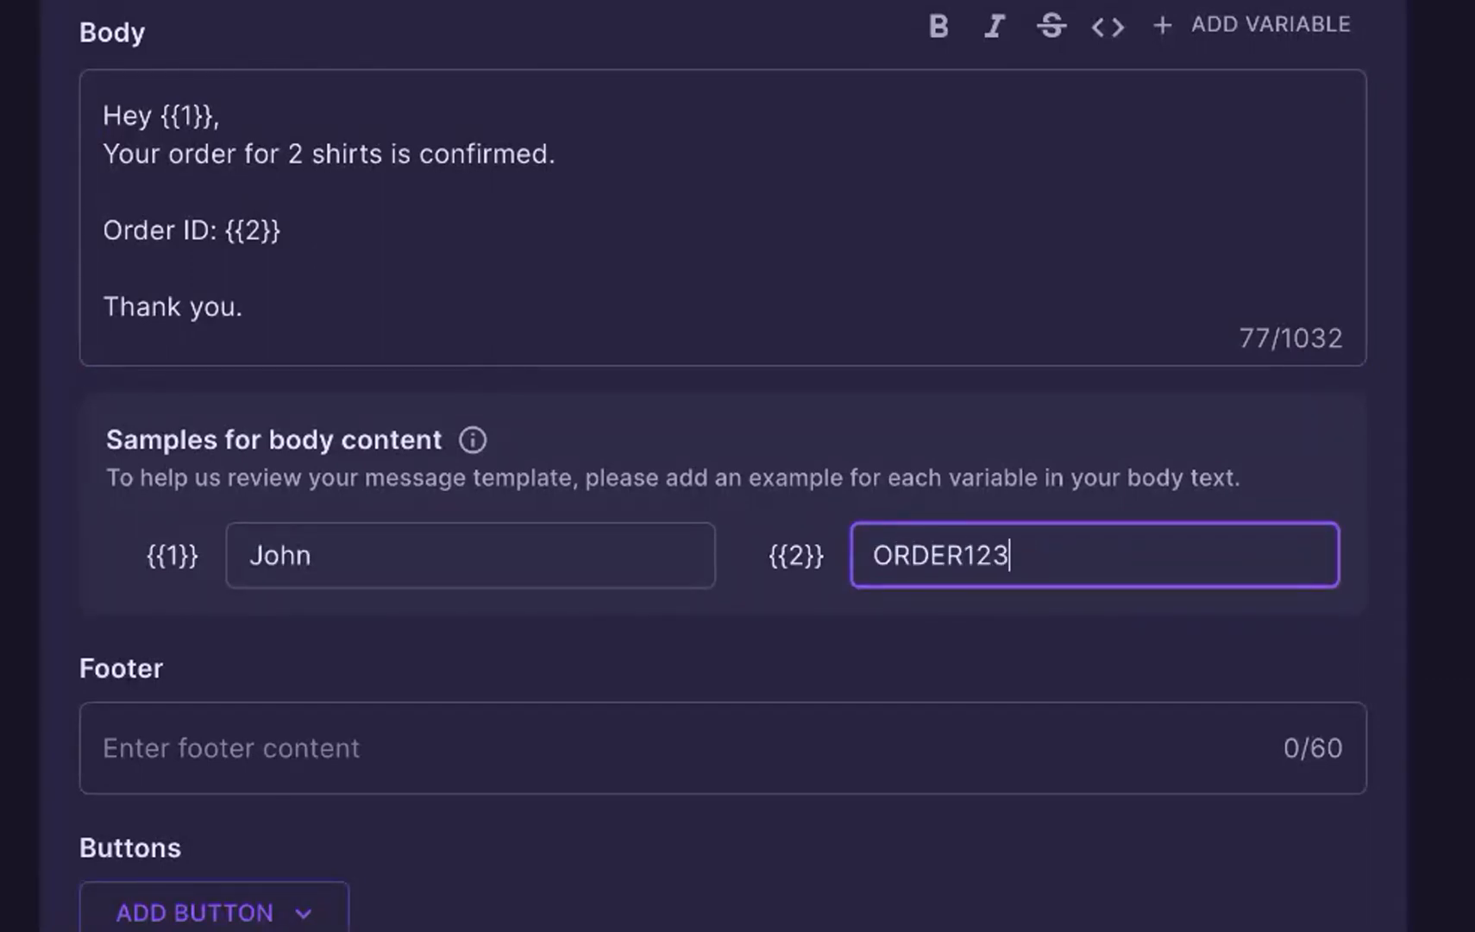
Step: Set the template's footer text to "FYNO WHATSAPP"
left_click(863, 751)
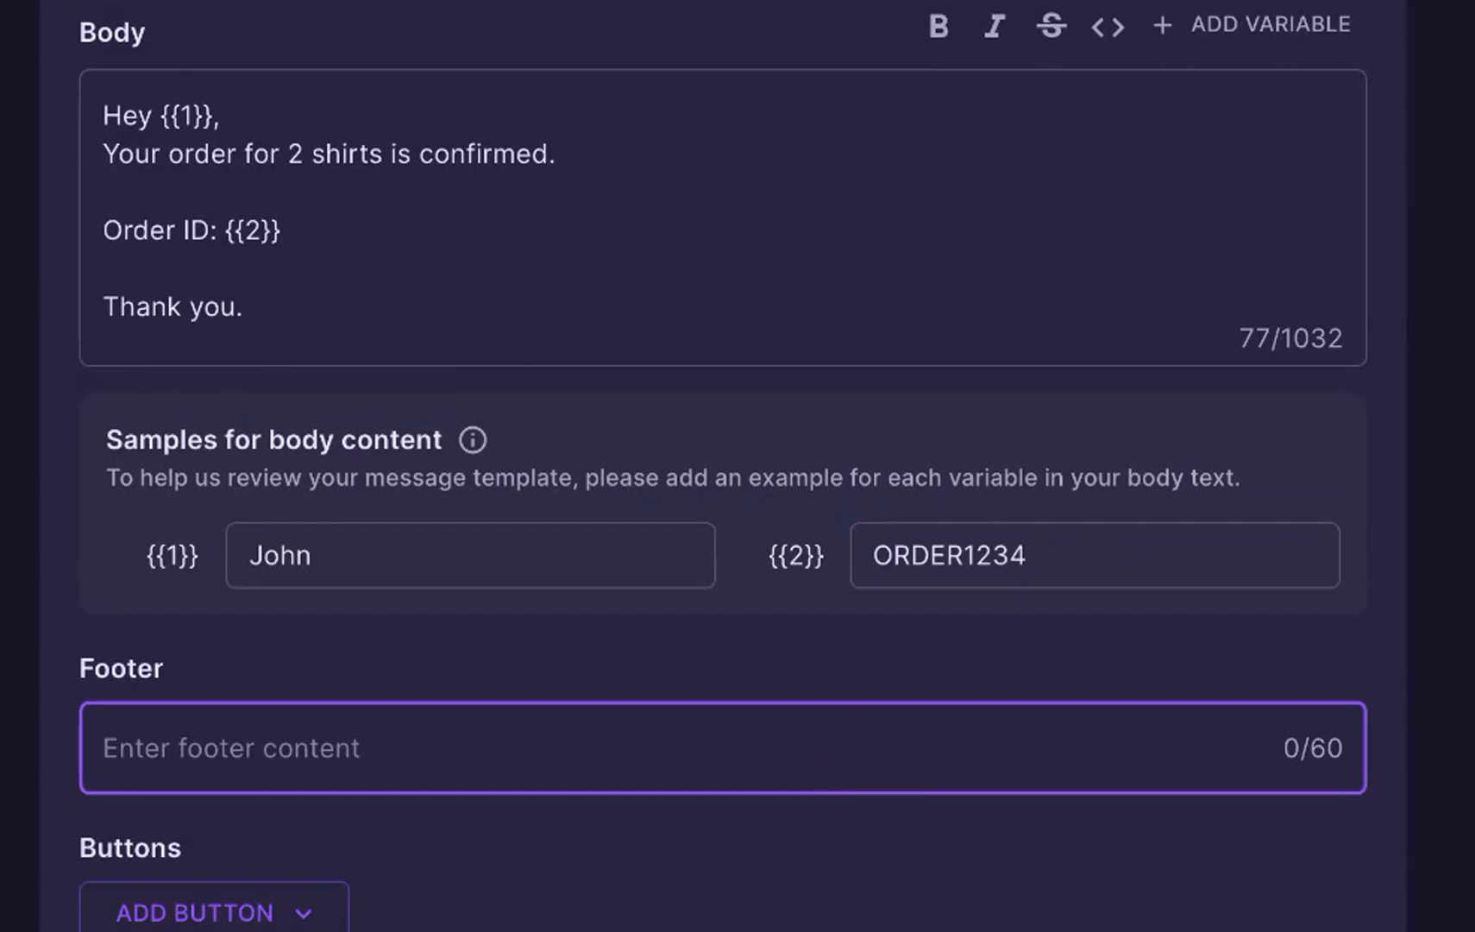
type("FYNO WHATSAPP")
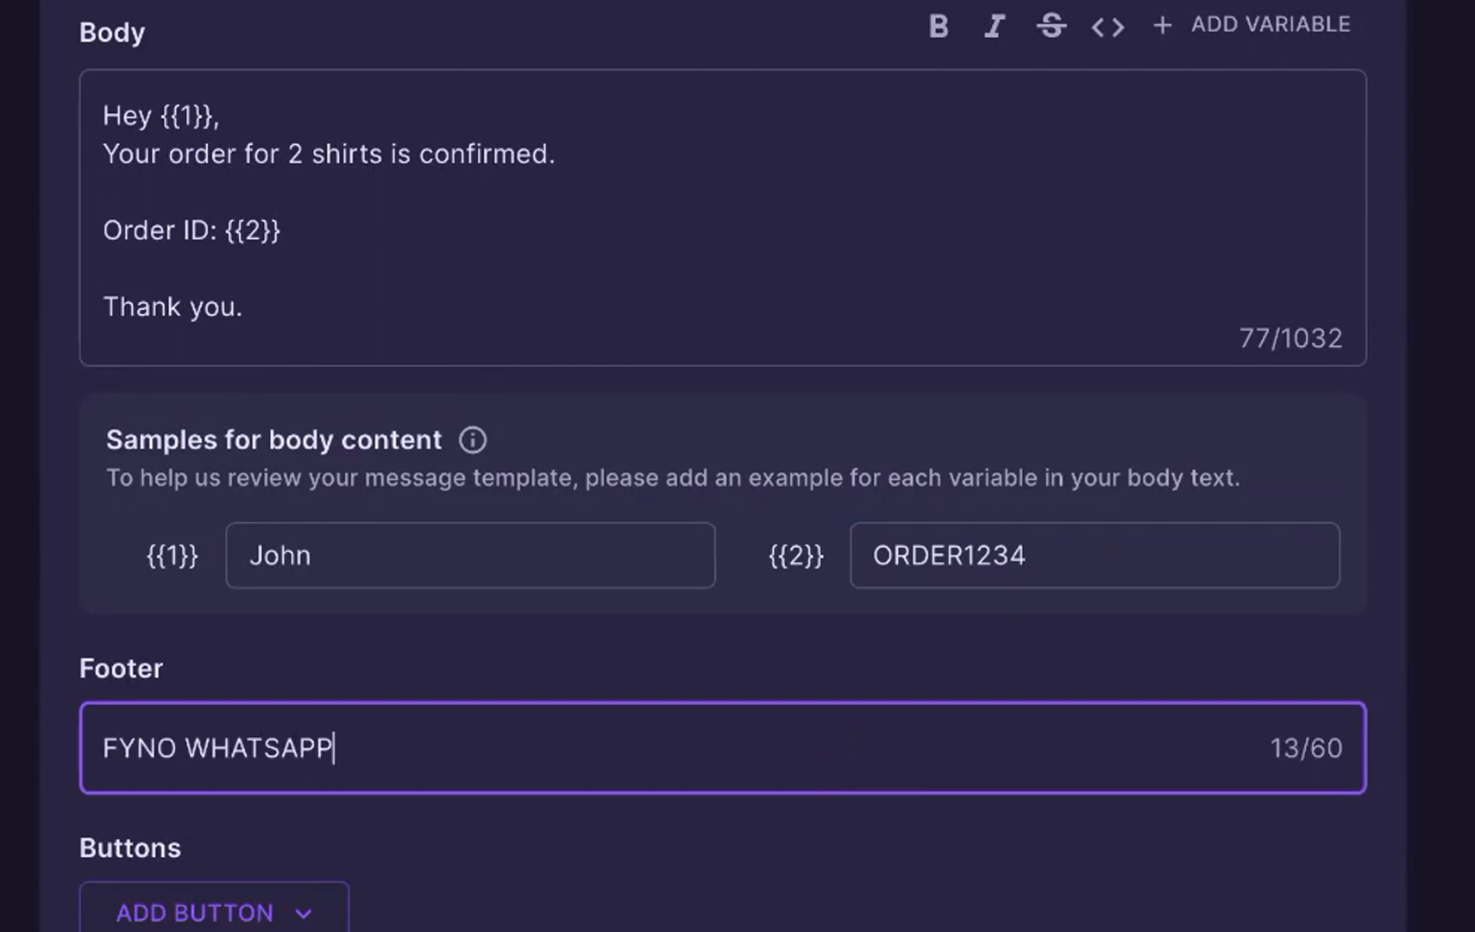
left_click(924, 927)
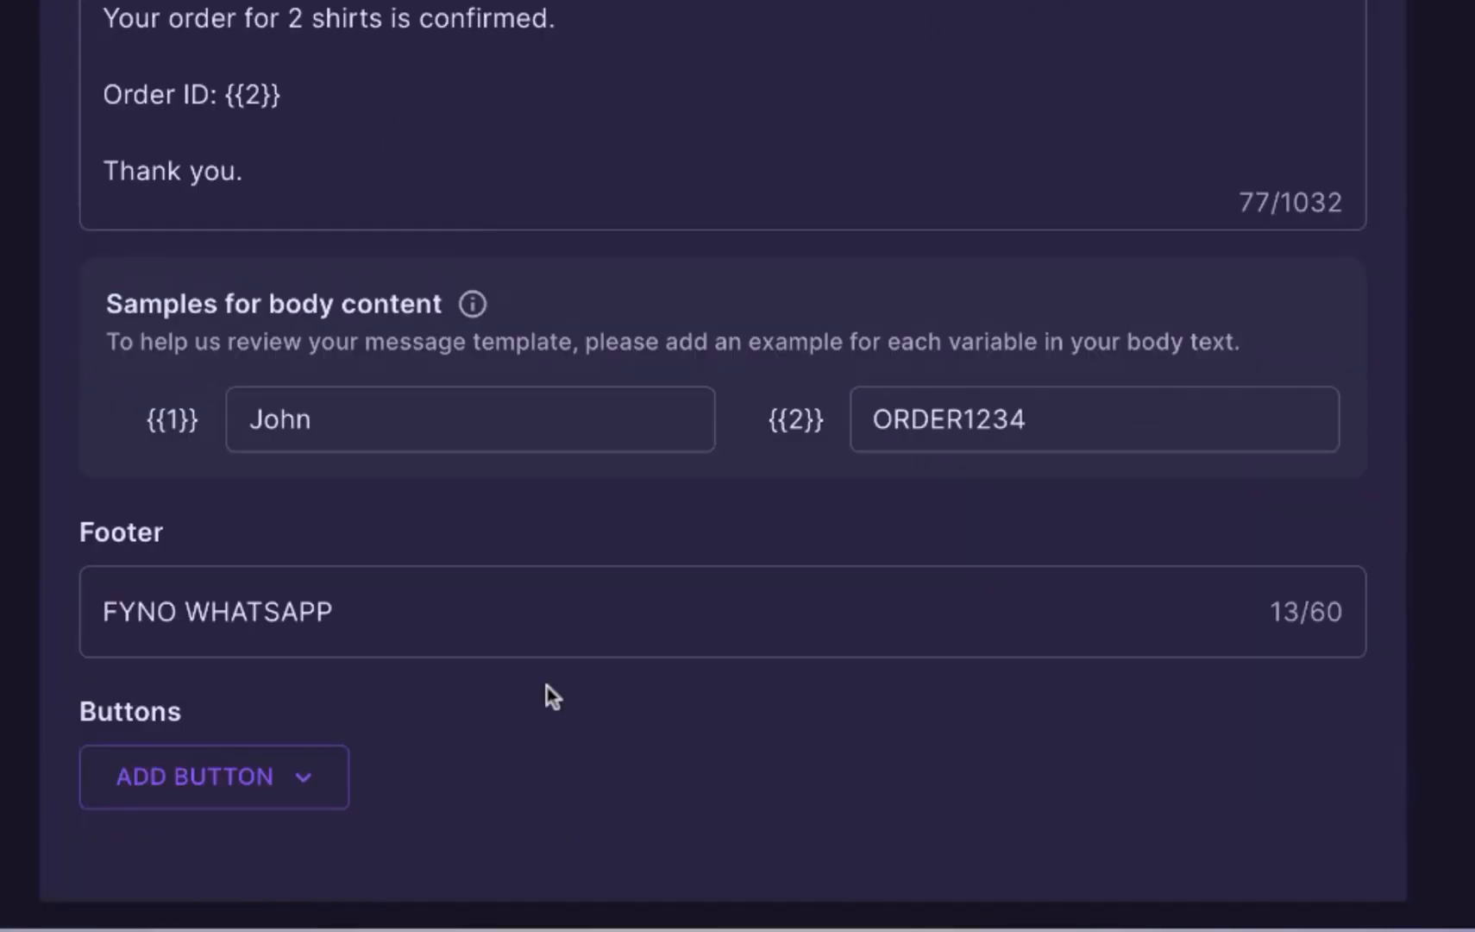
scroll(546, 821, "down", 1)
scroll(550, 694, "down", 2)
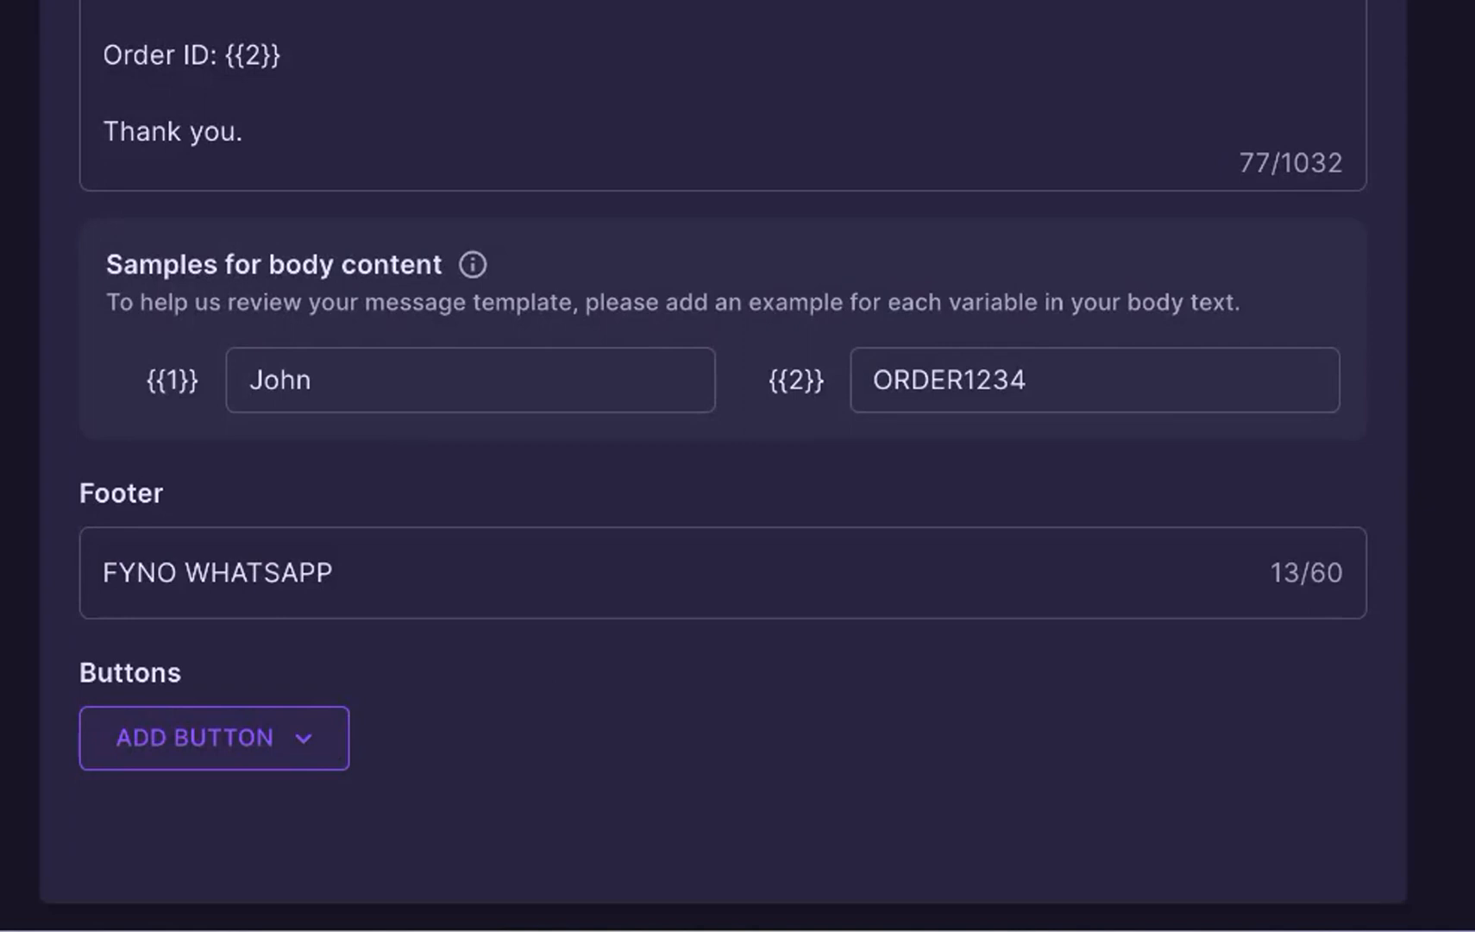
Step: Add a custom quick reply button to the template with the button text "Cancel Order"
left_click(341, 748)
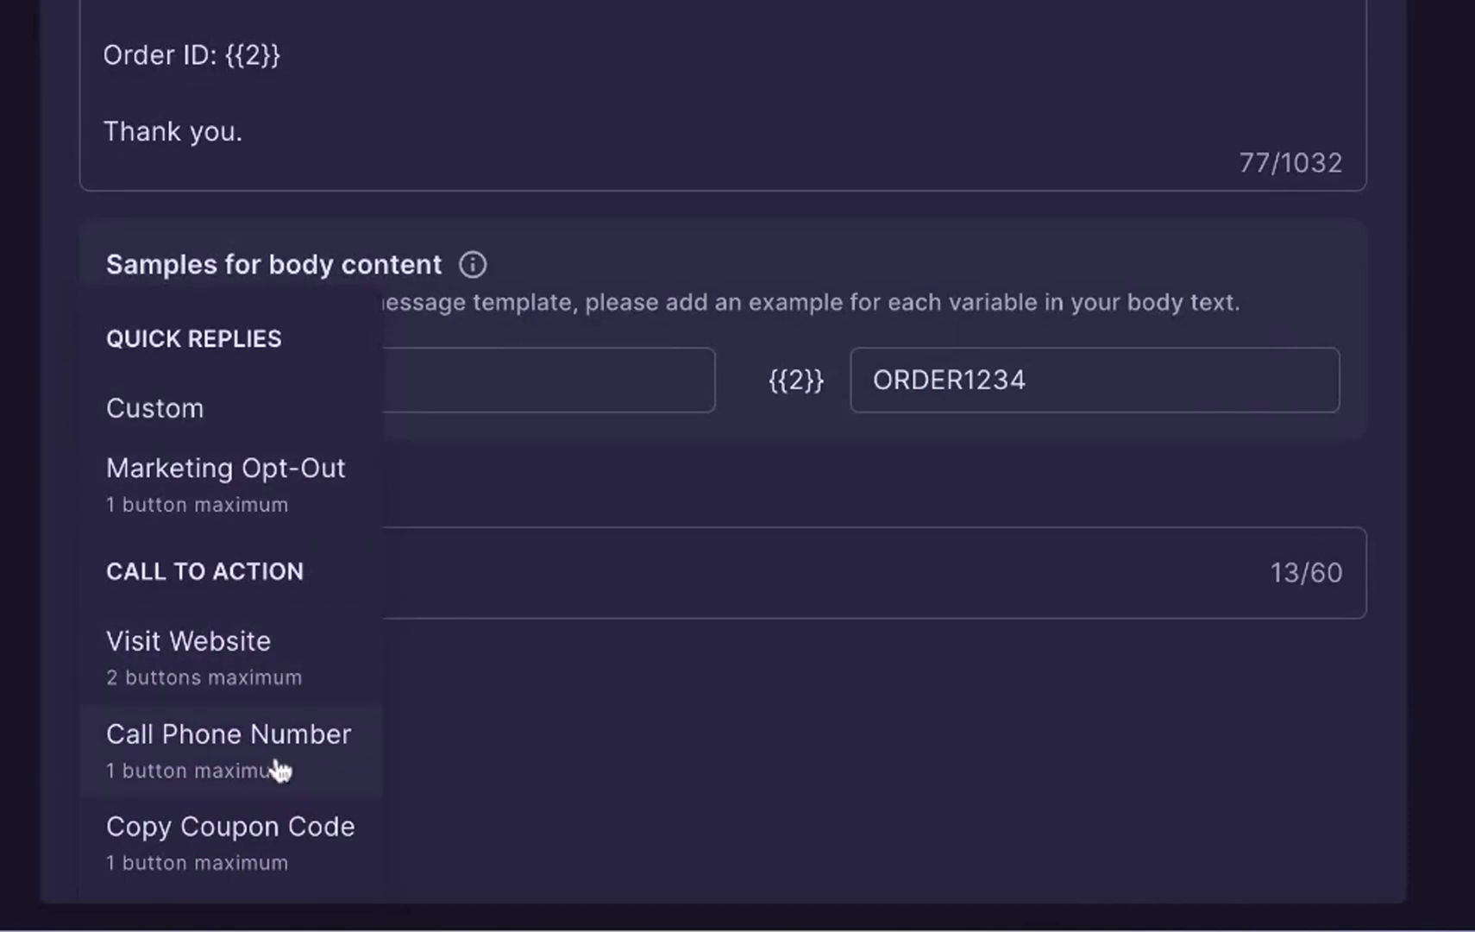
left_click(313, 413)
left_click(419, 682)
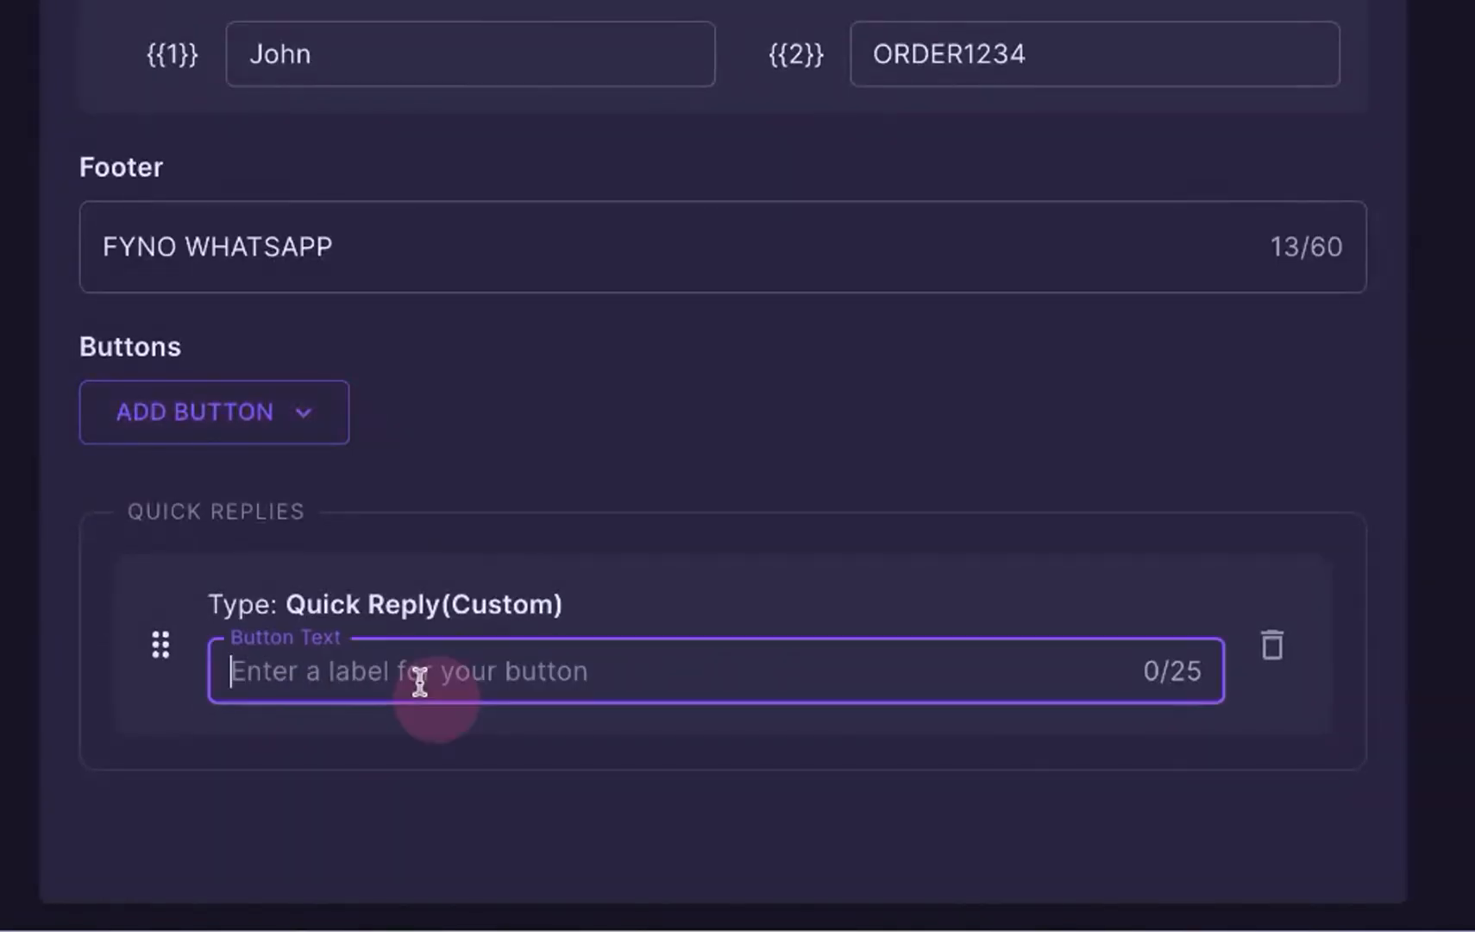
type("Can")
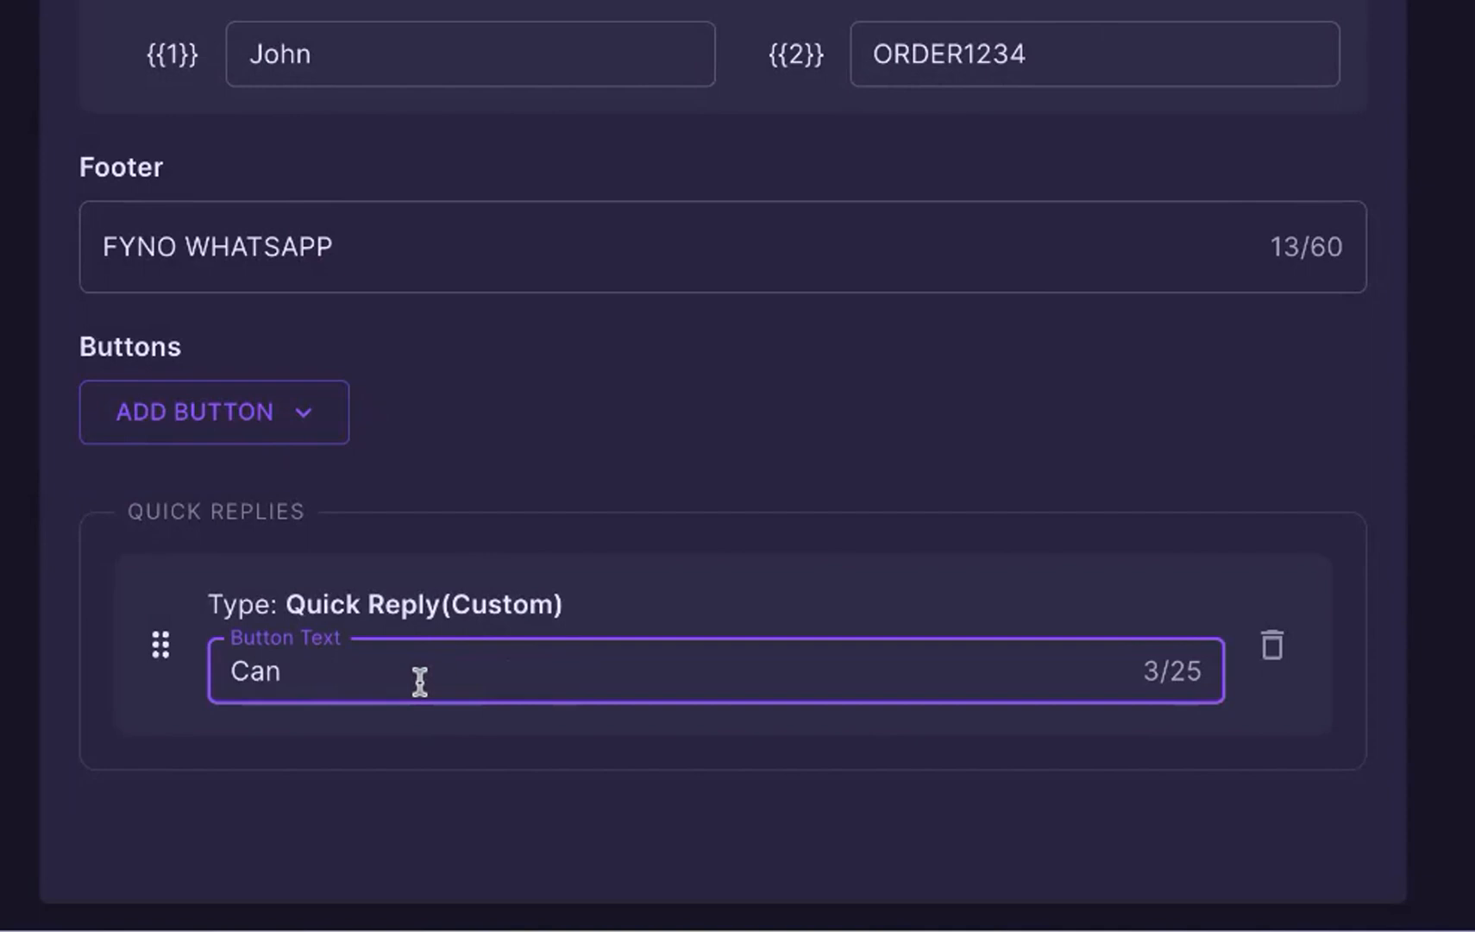
type("cel Order")
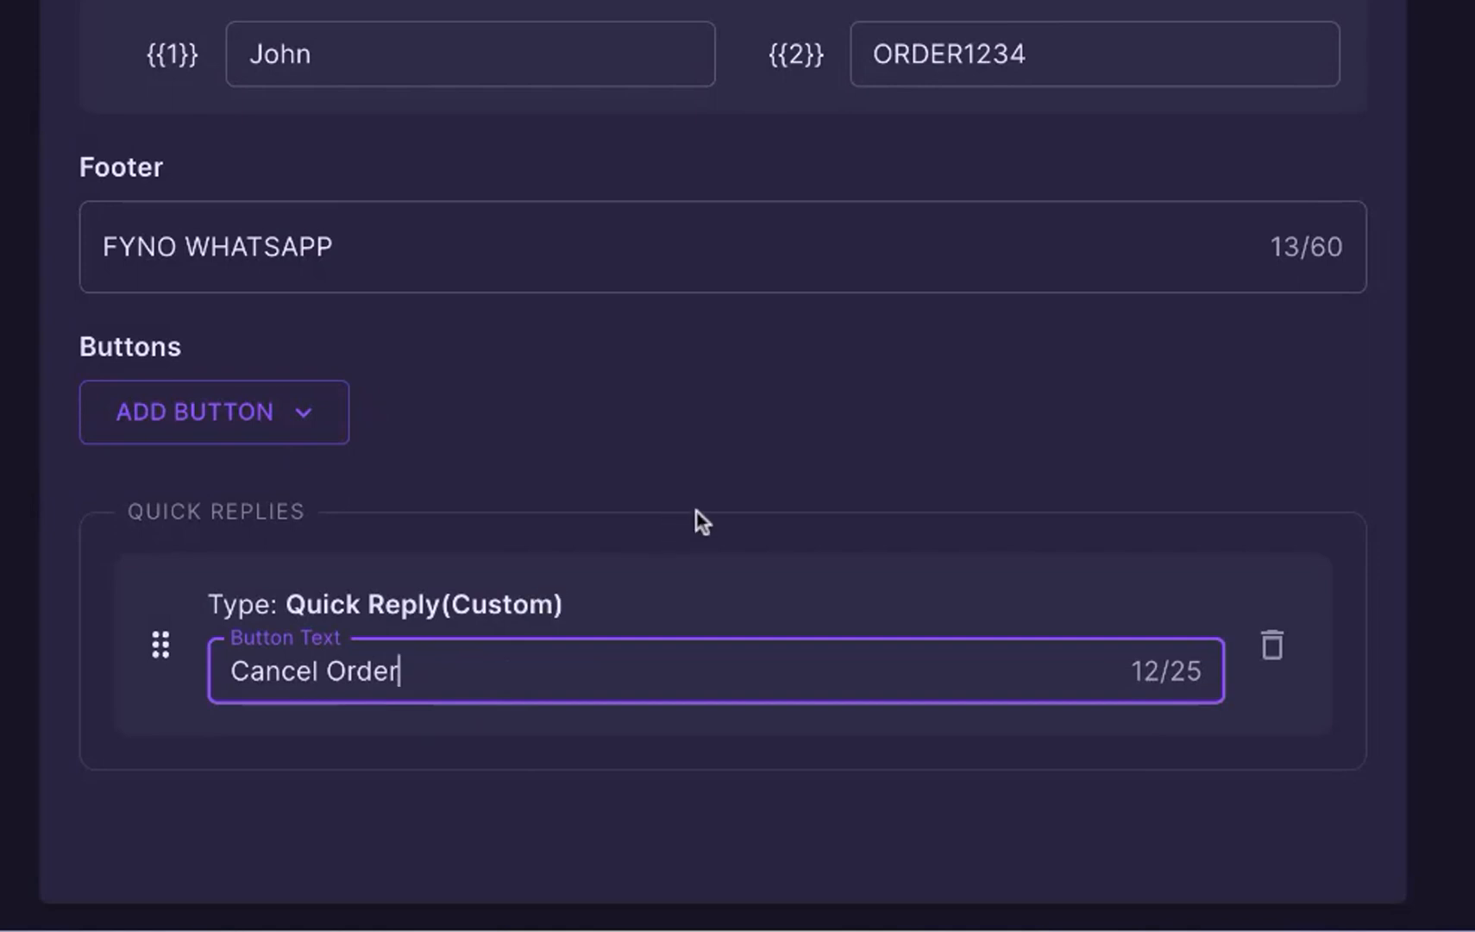
left_click(713, 481)
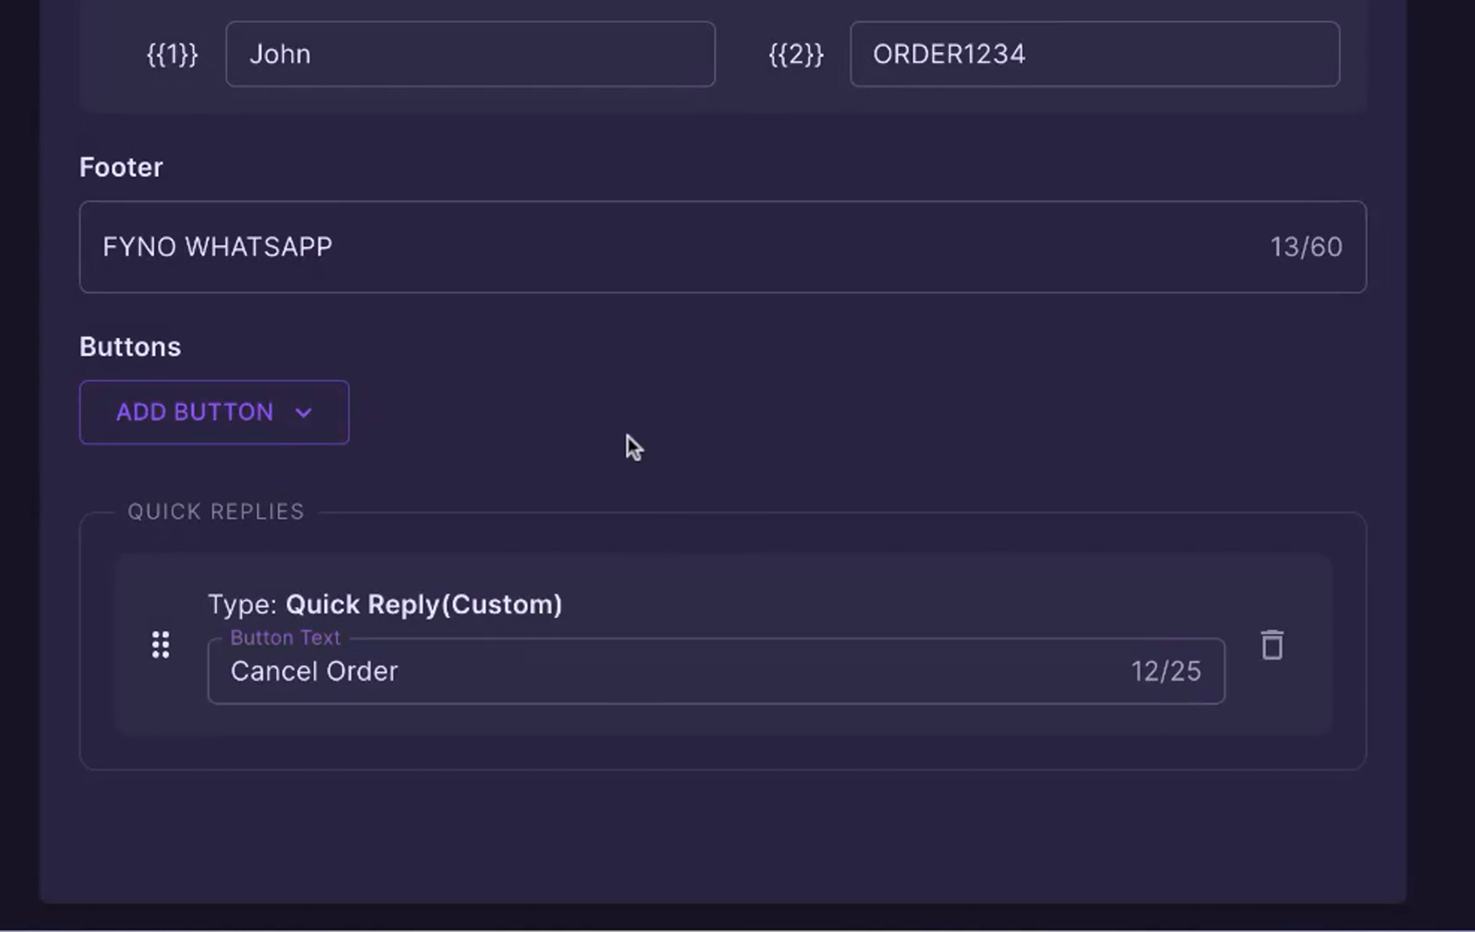
left_click(304, 412)
left_click(273, 666)
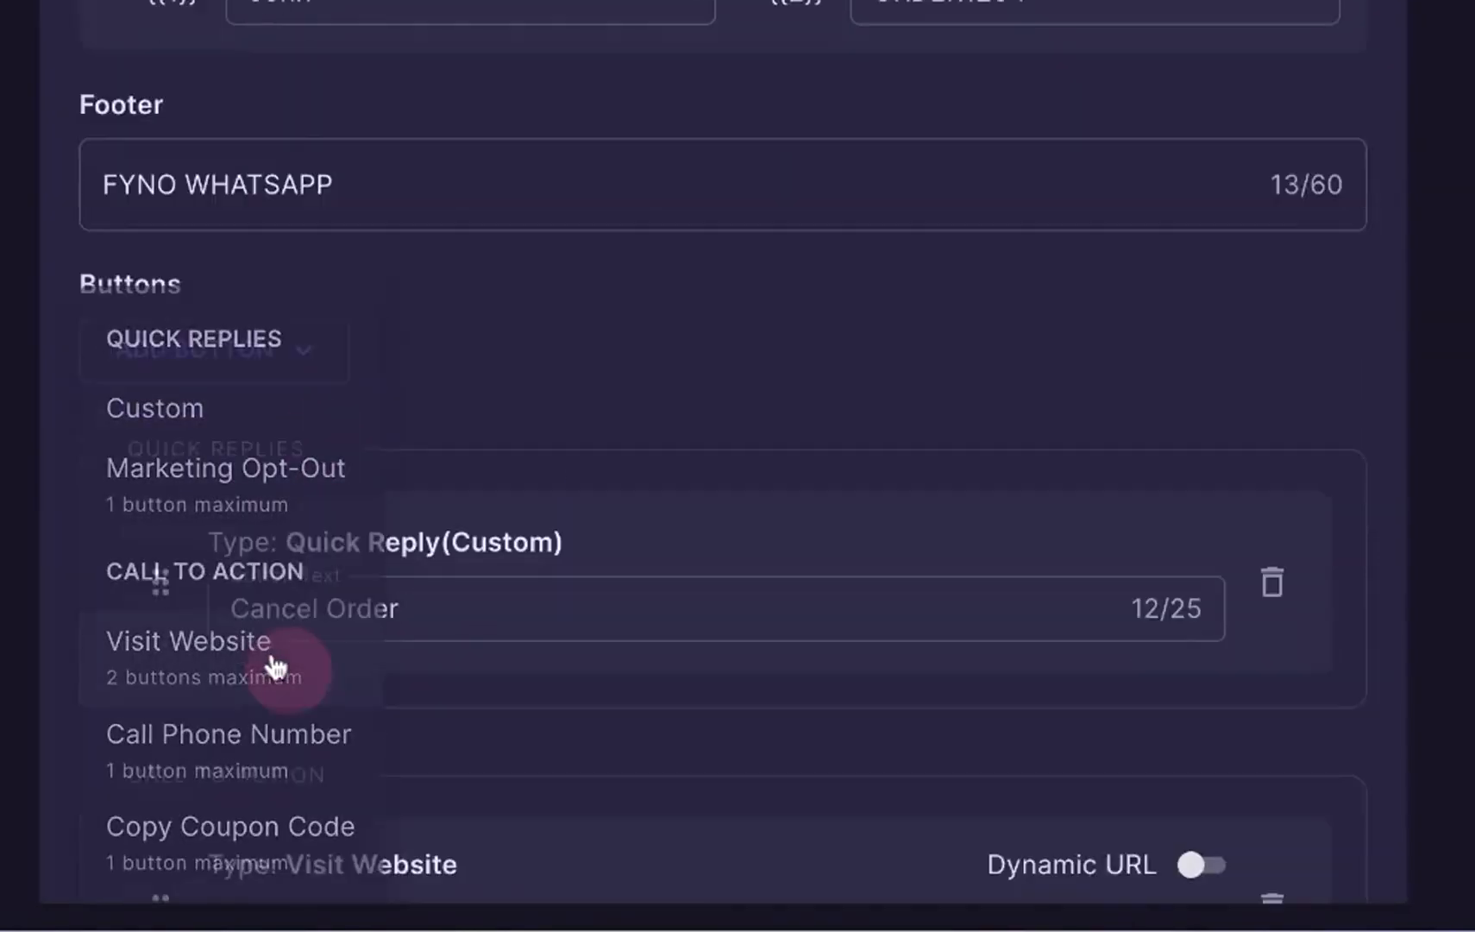
left_click(329, 686)
type("Track Order")
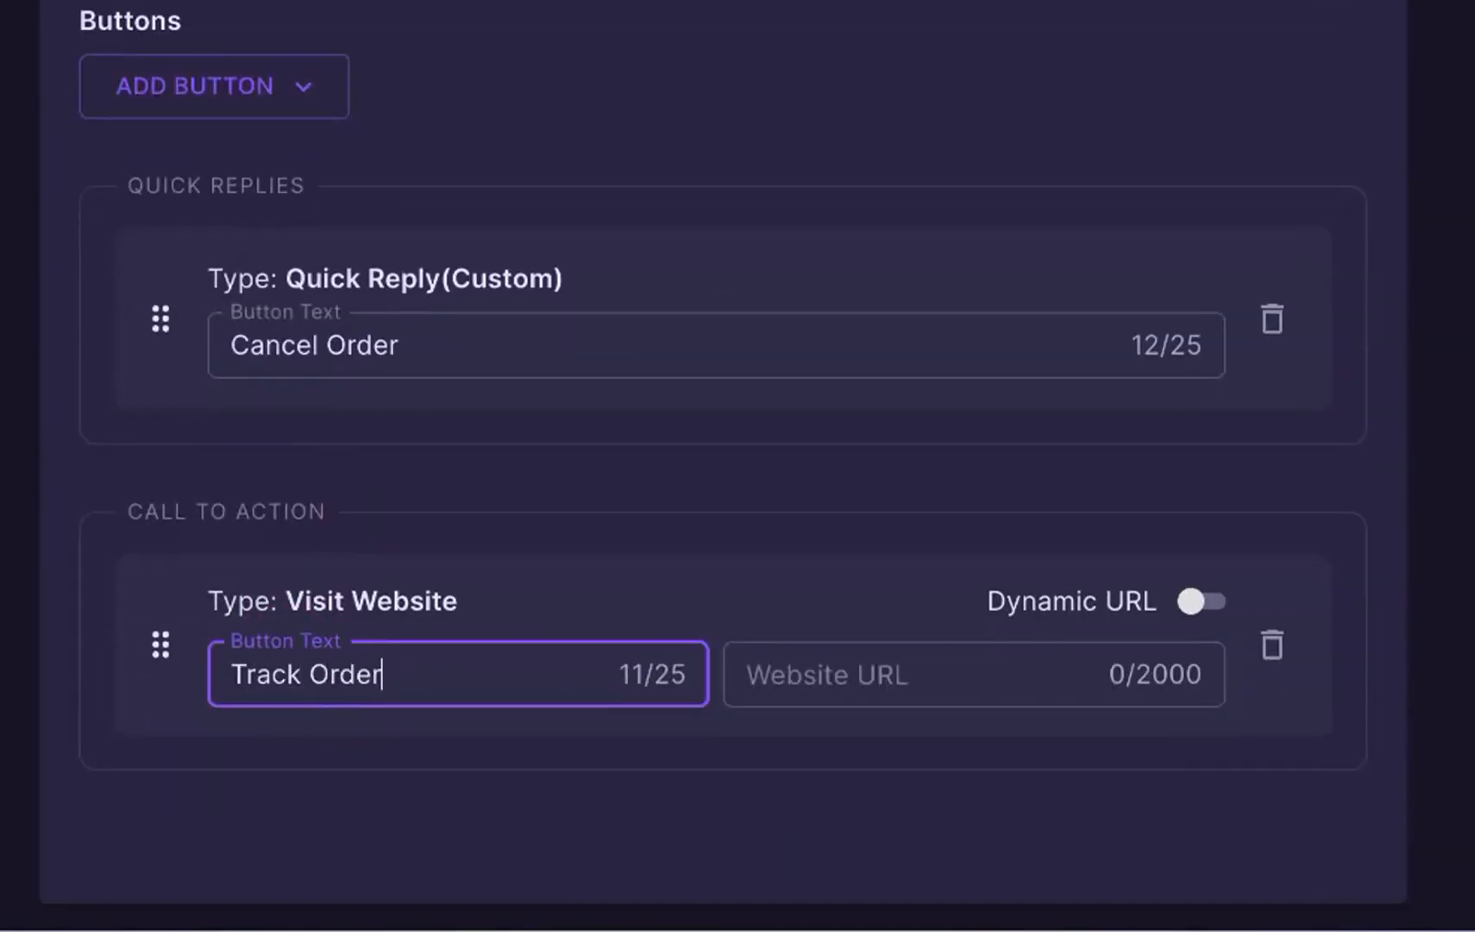
left_click(838, 688)
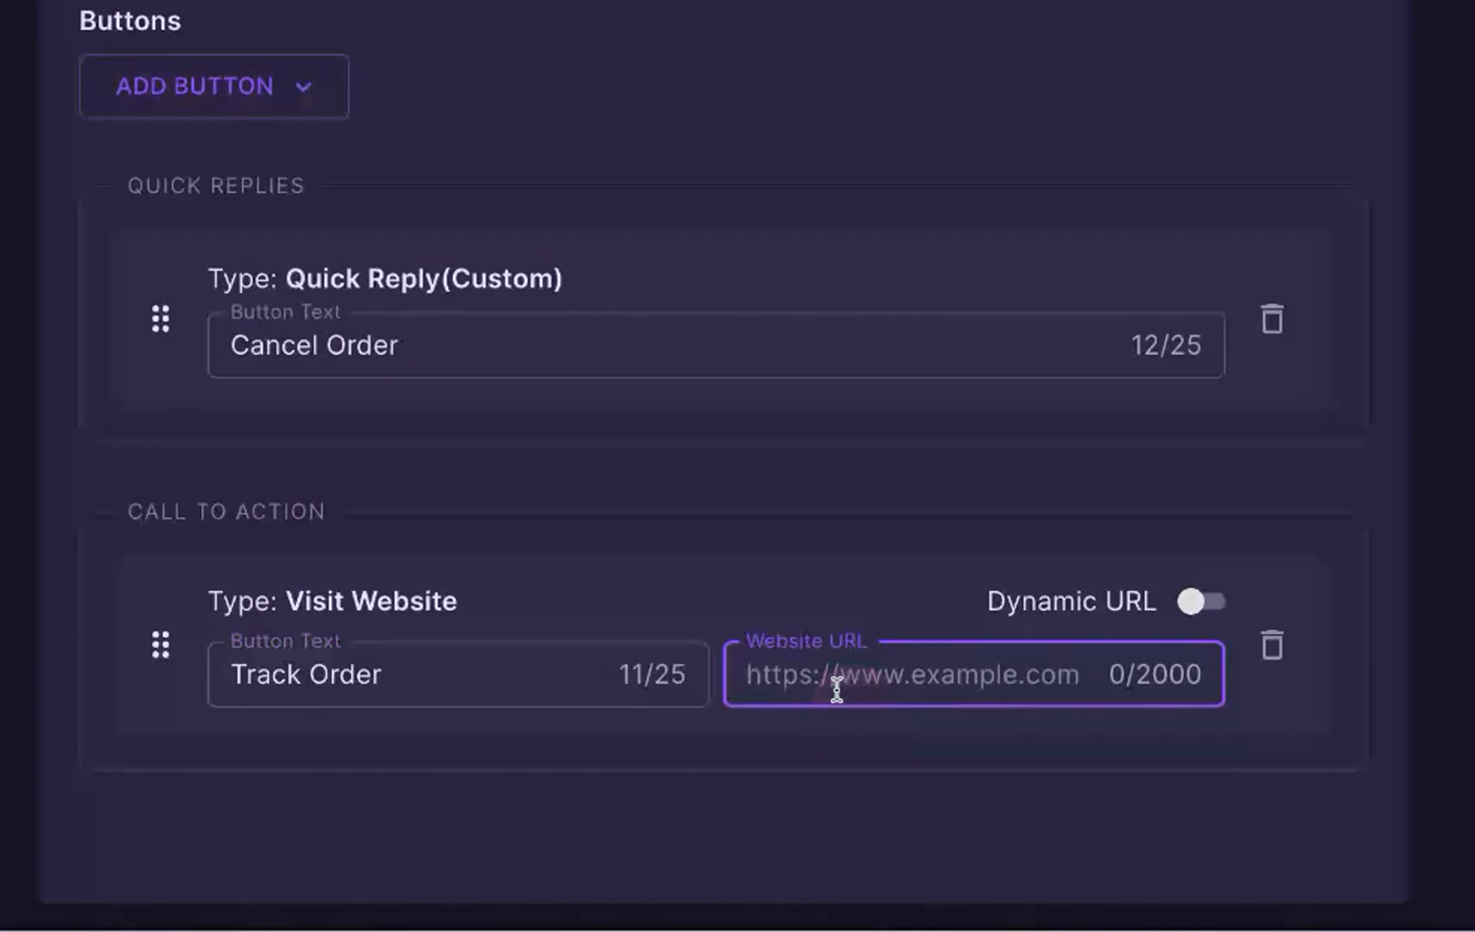
type("https://ww")
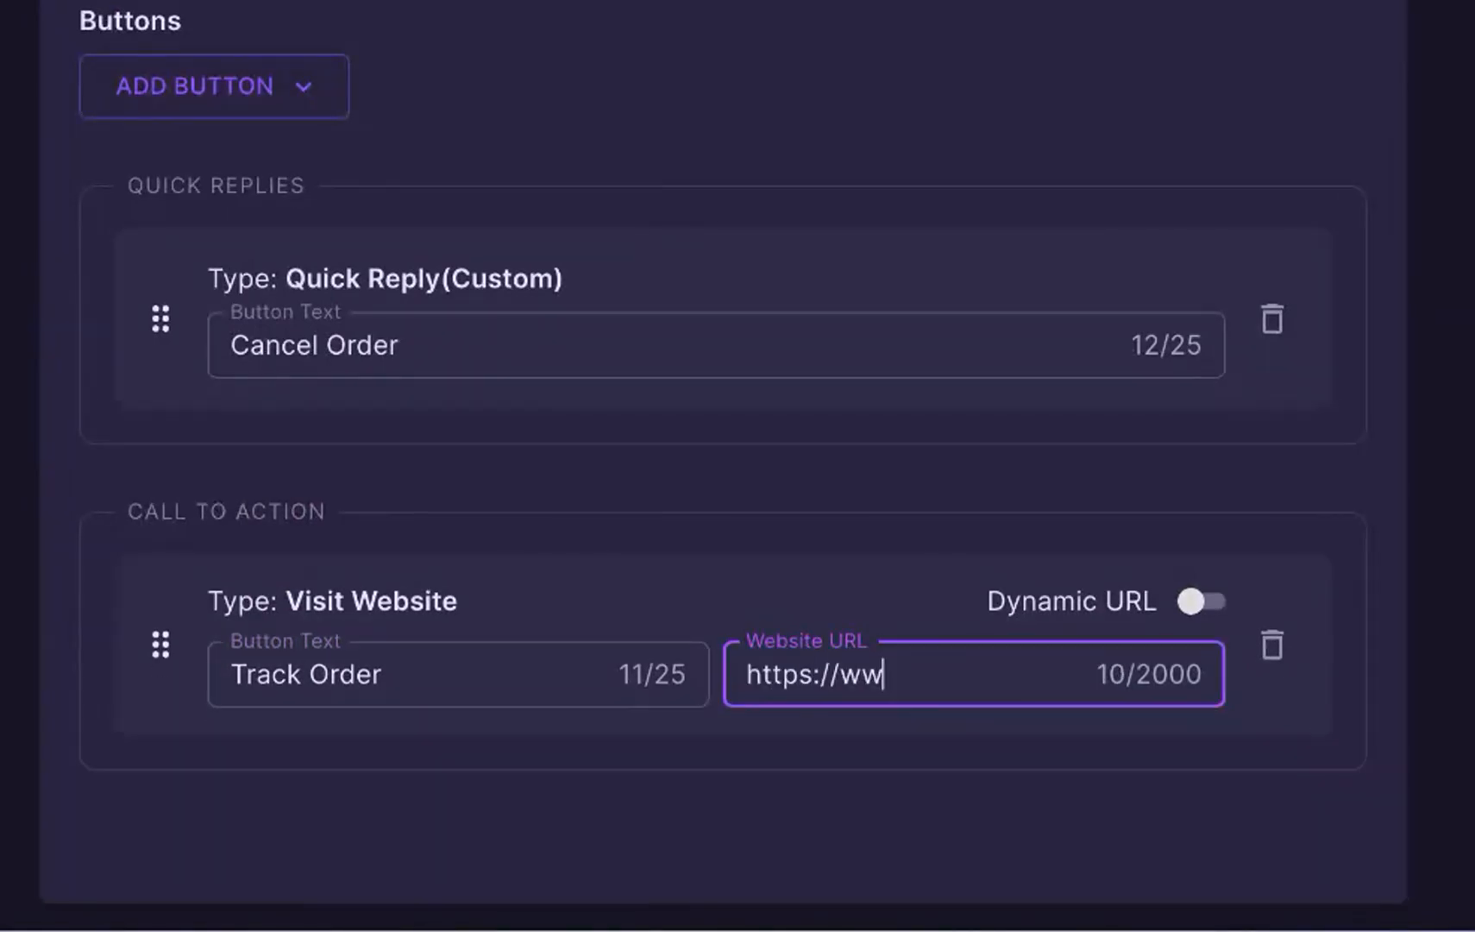
type("w.ordertracking/")
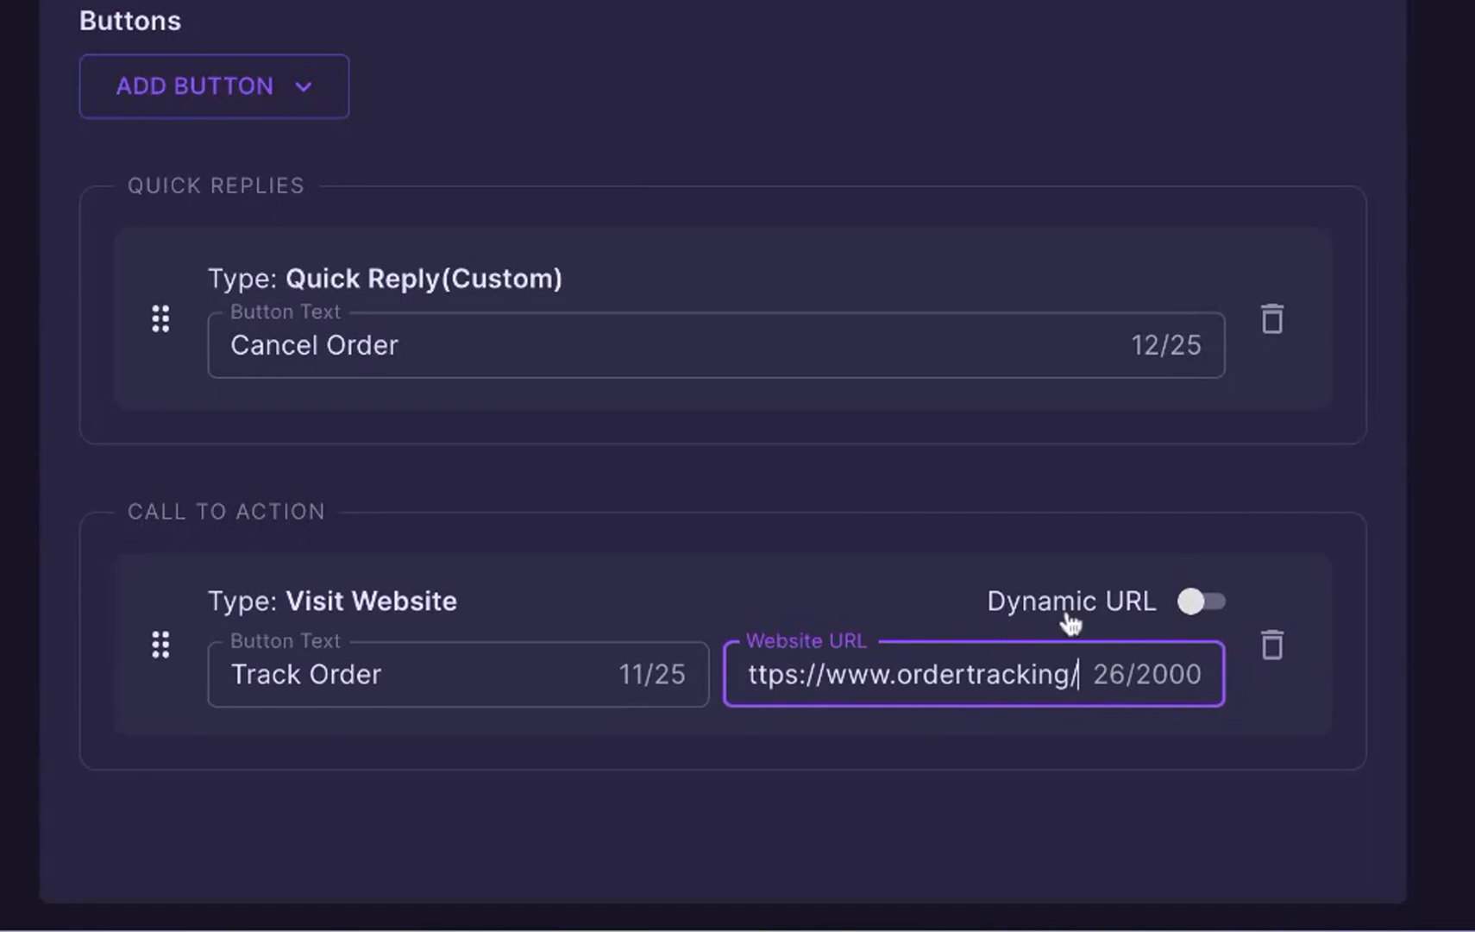
left_click(1199, 601)
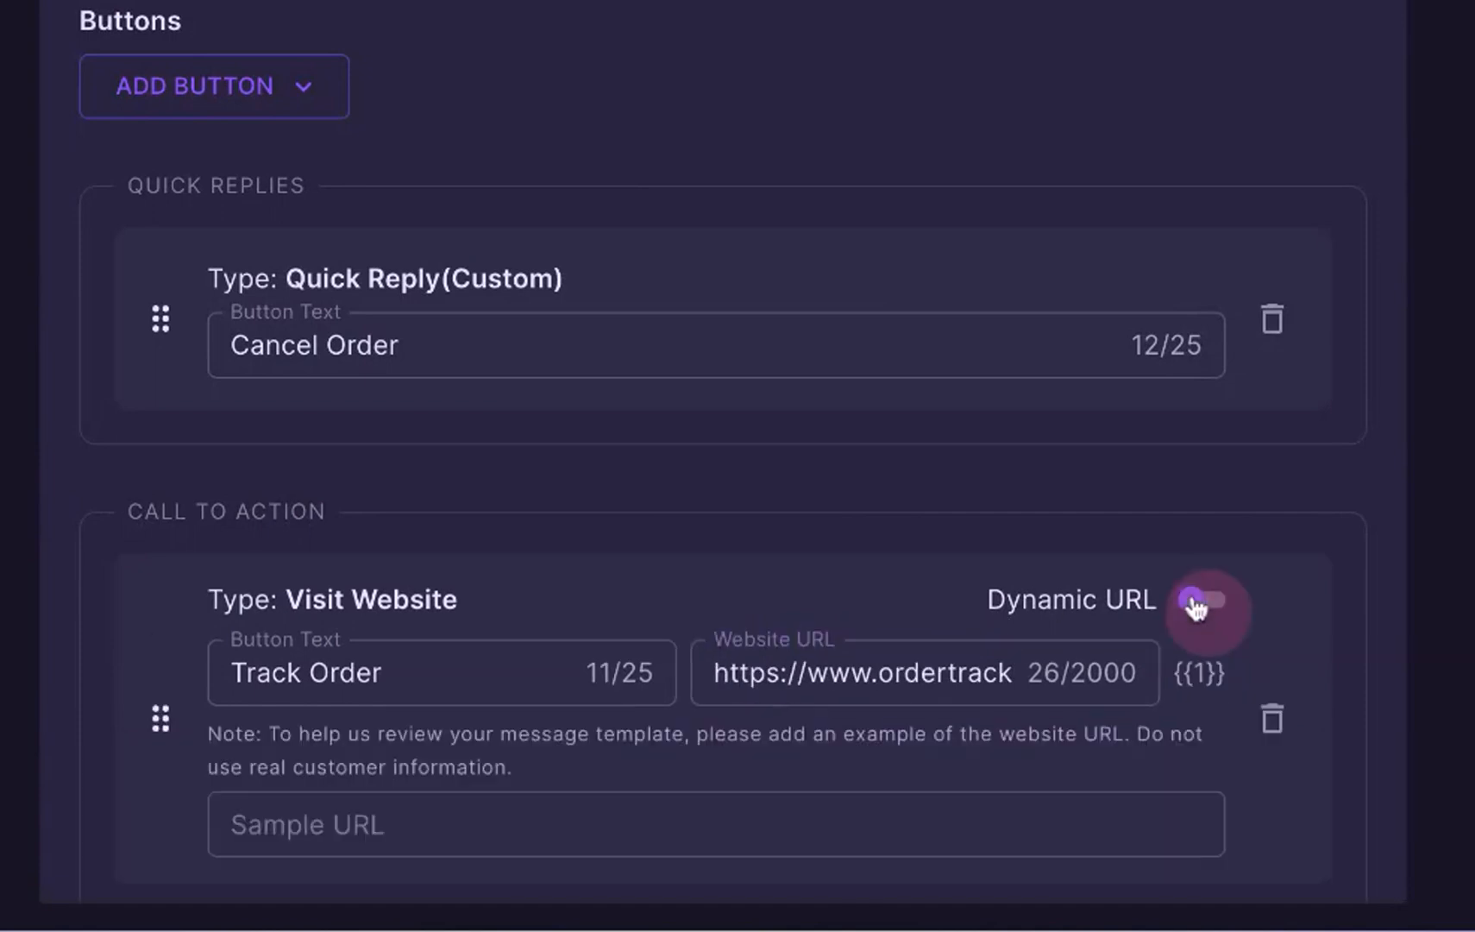
double_click(892, 677)
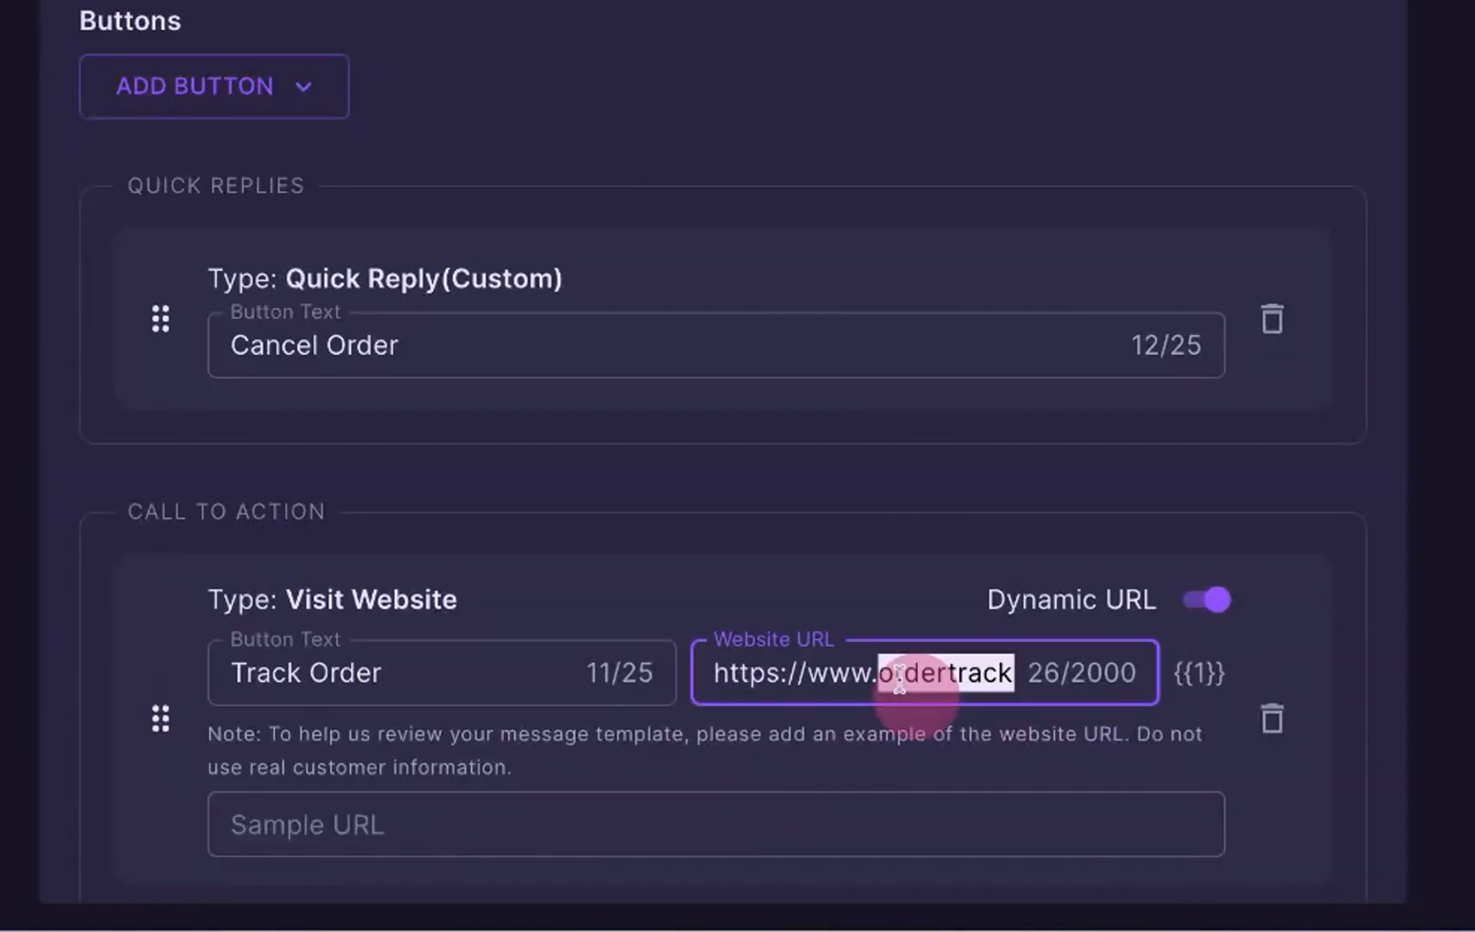
key("ctrl+a")
key("ctrl+c")
left_click(628, 830)
key("ctrl+v")
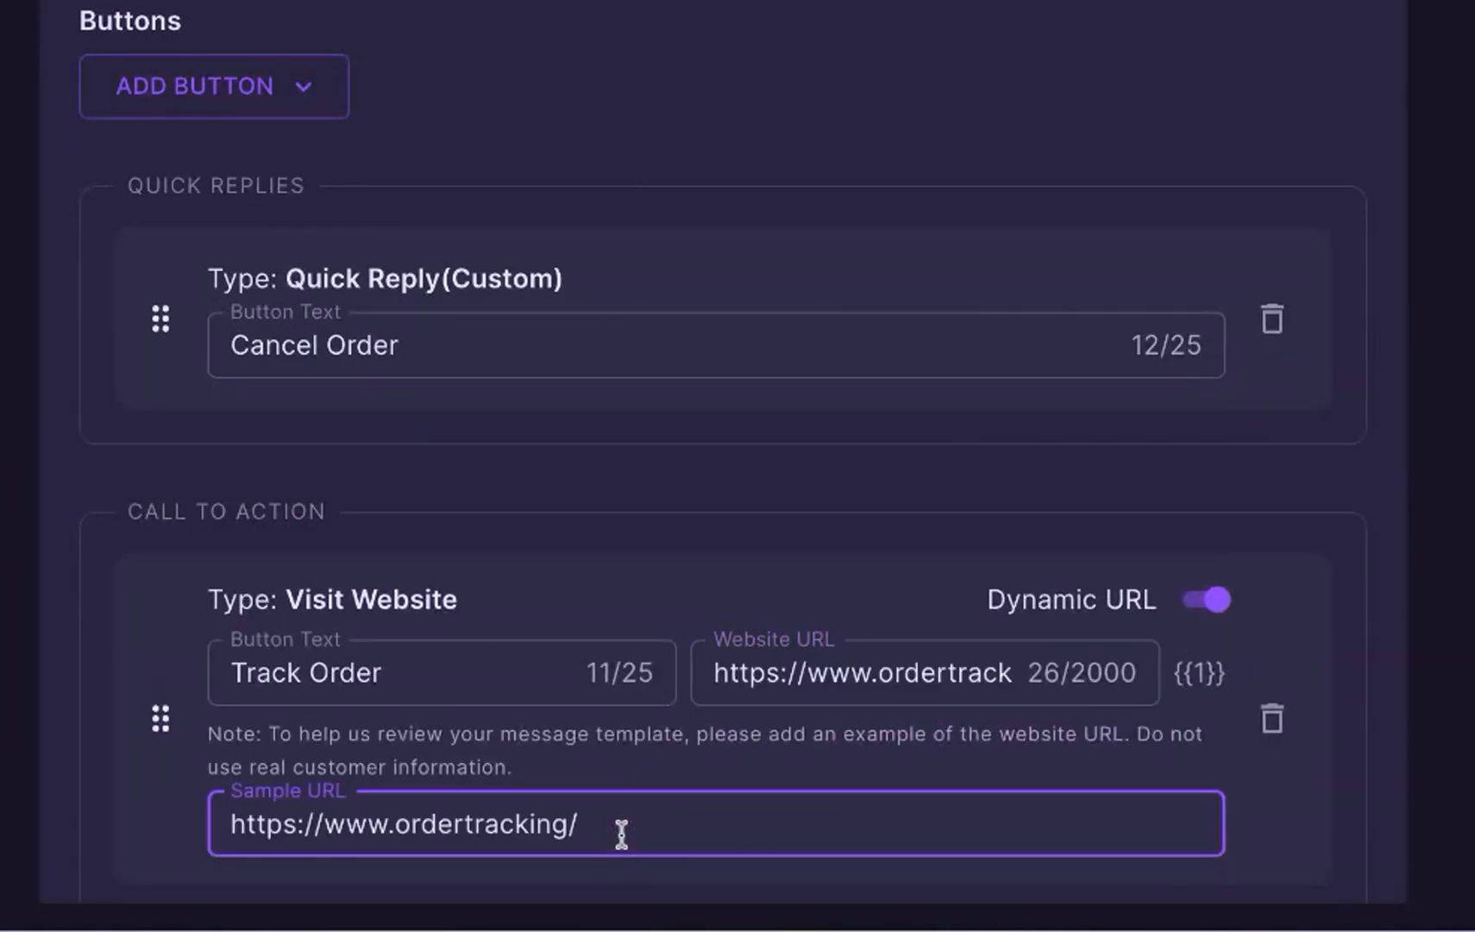
scroll(621, 833, "down", 3)
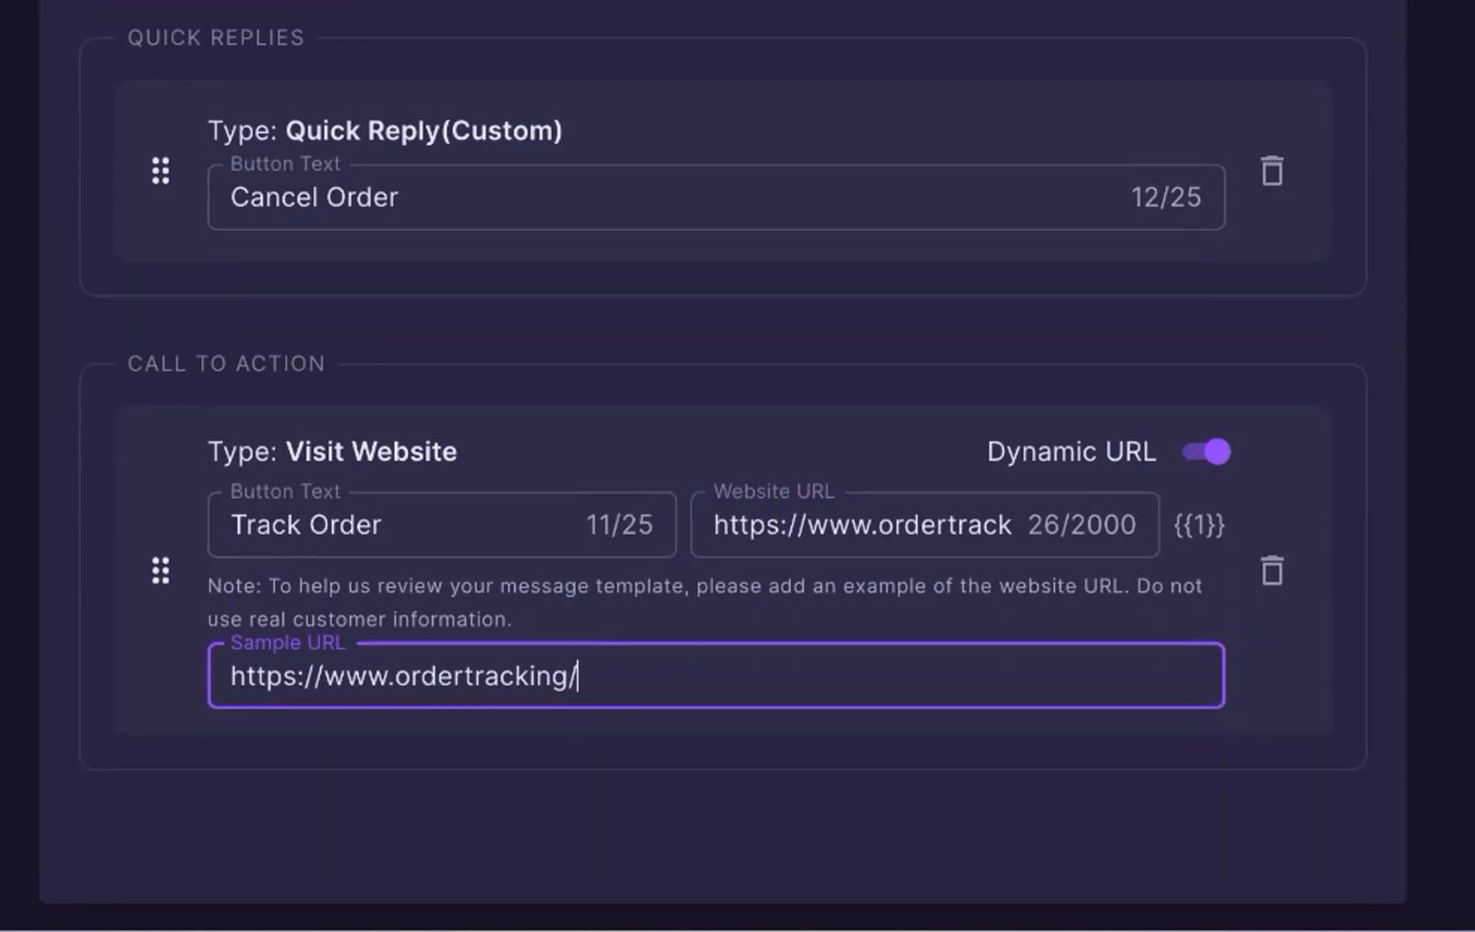
type("AWB1234")
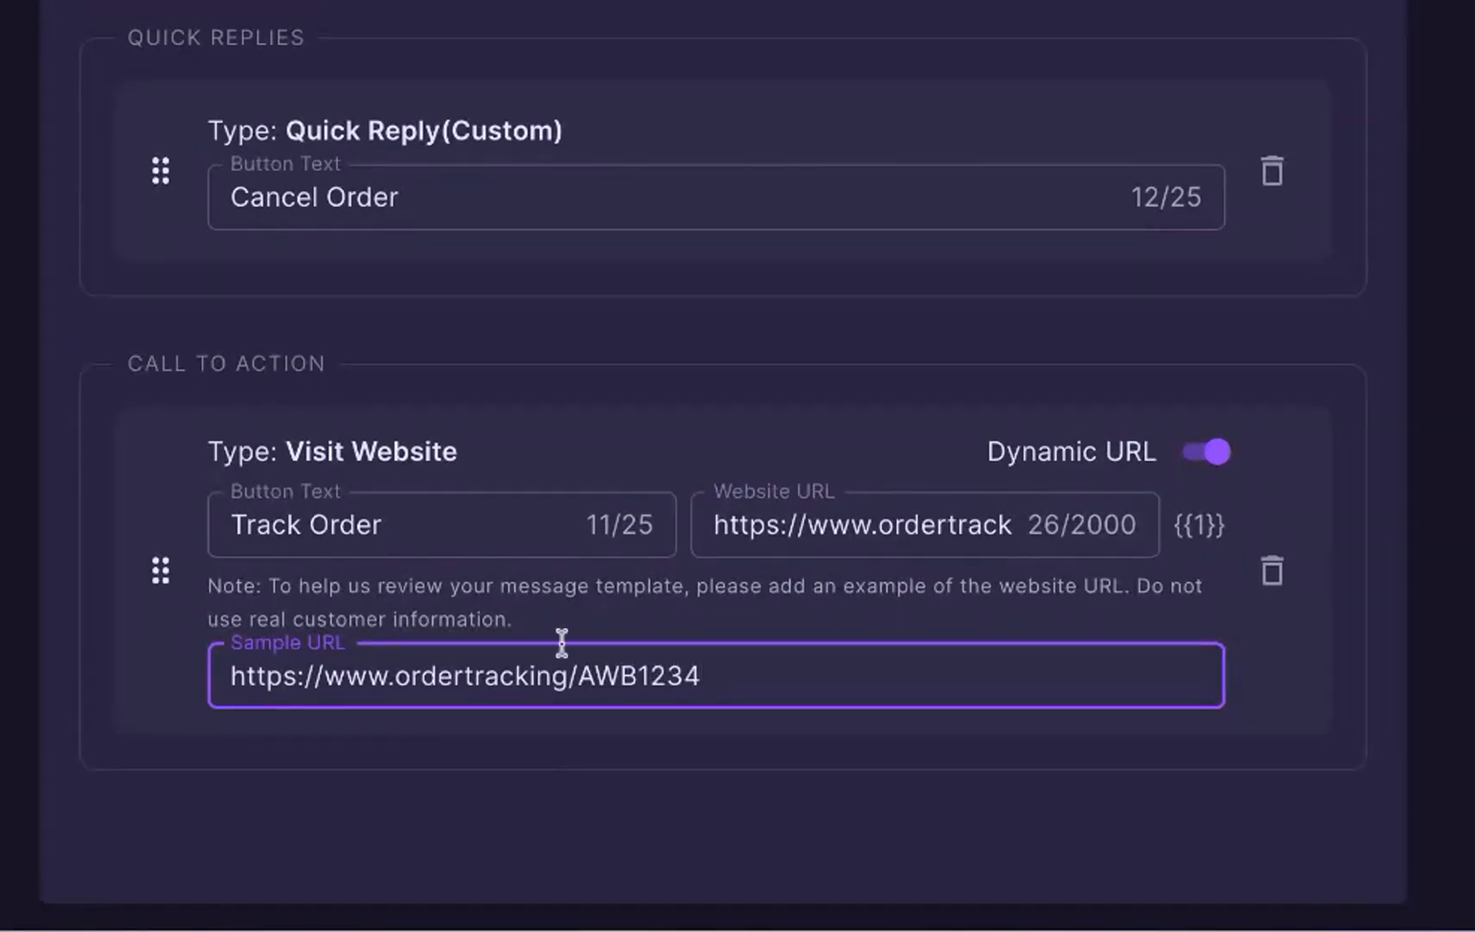
double_click(639, 688)
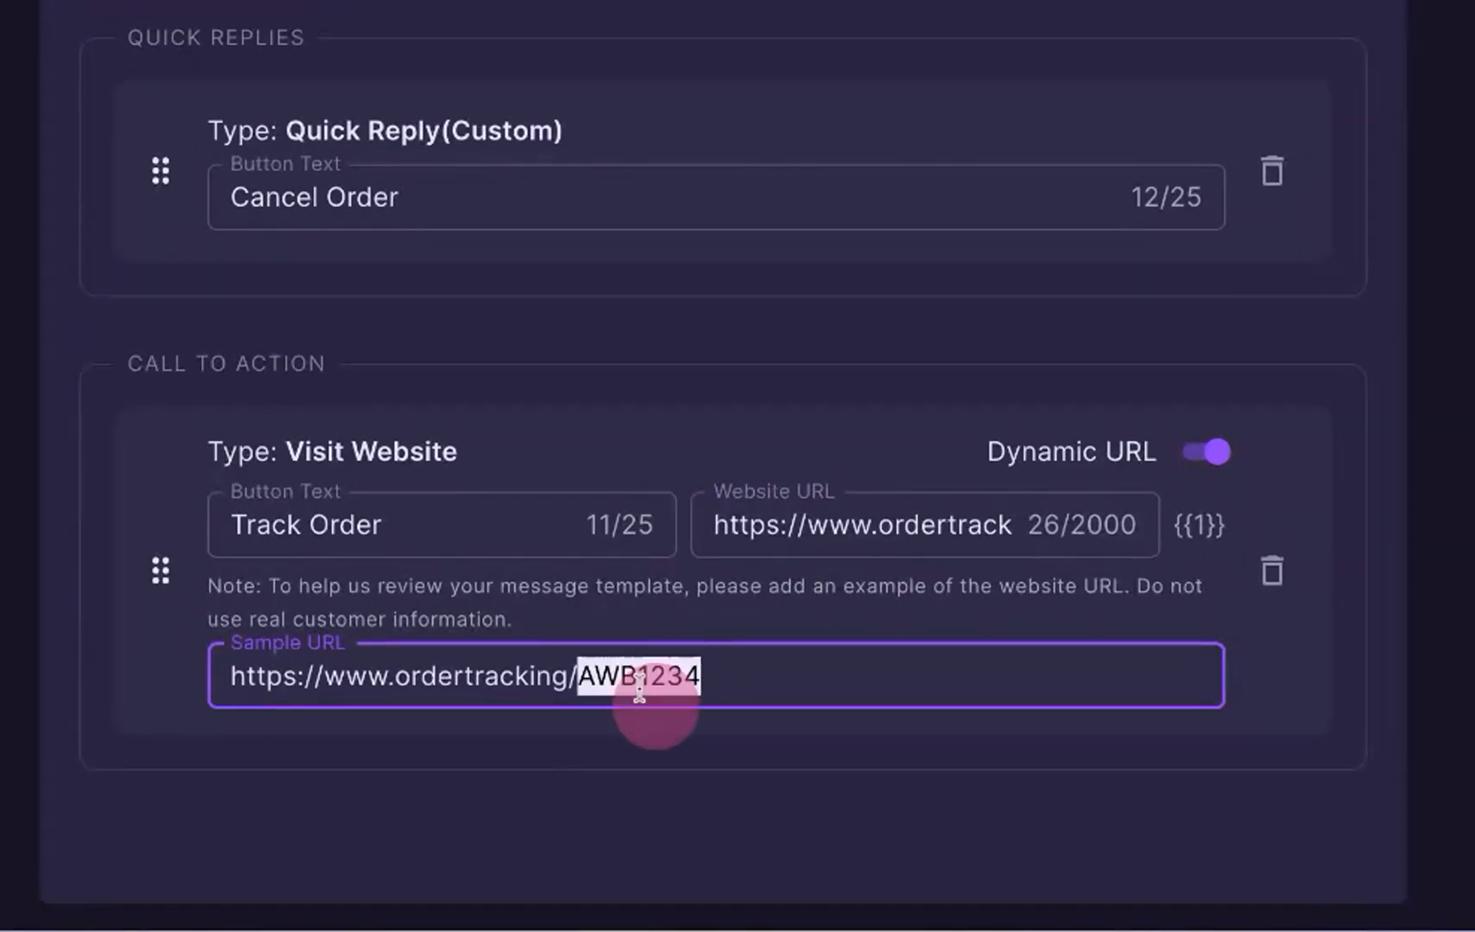
left_click(817, 615)
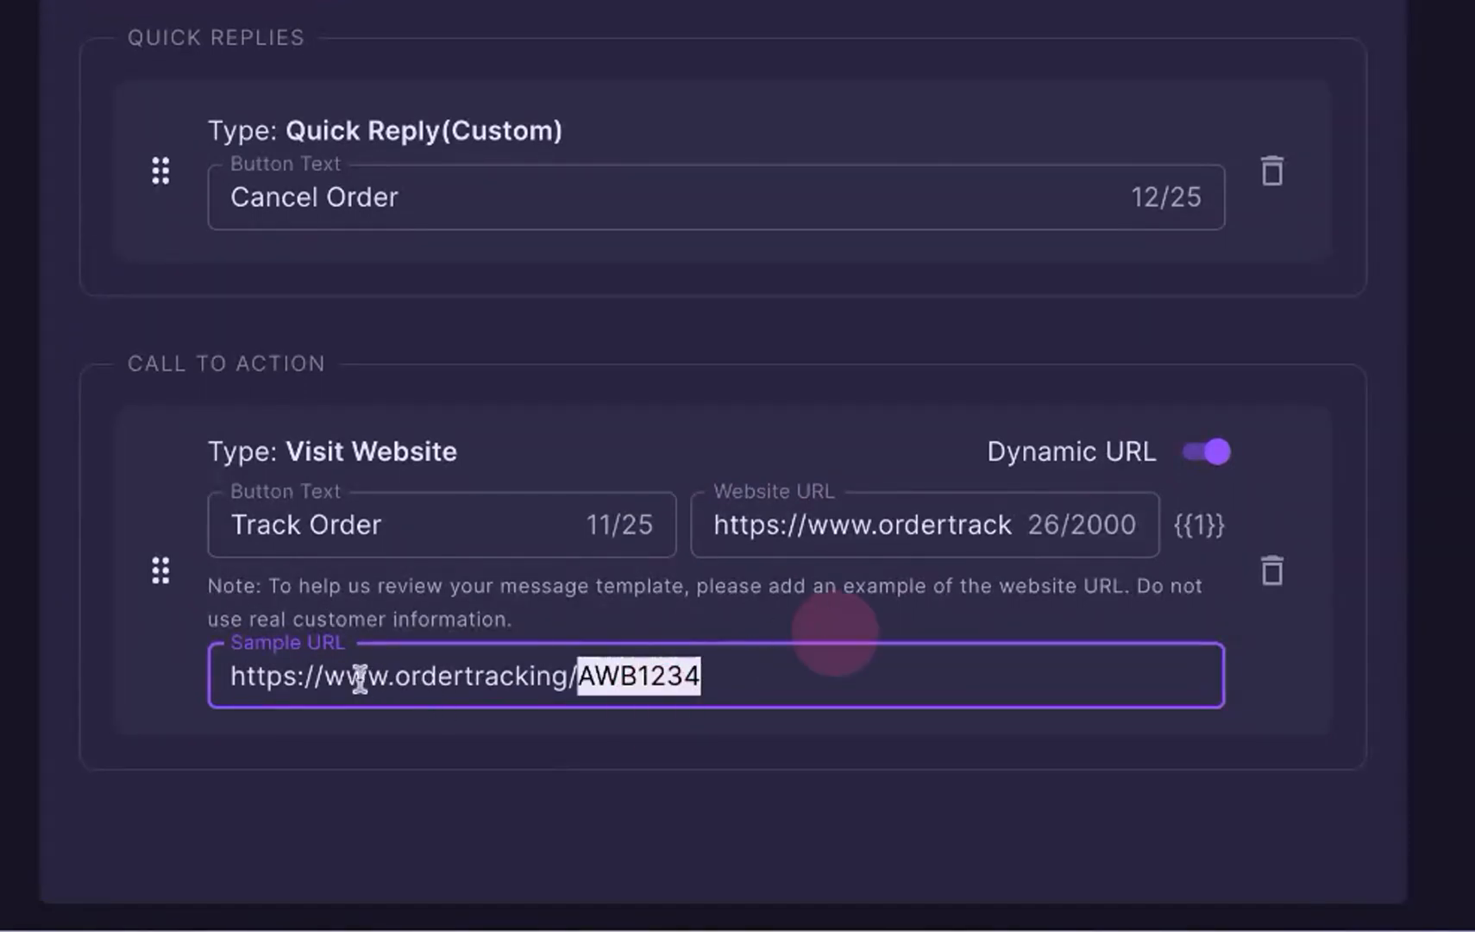
left_click(226, 674)
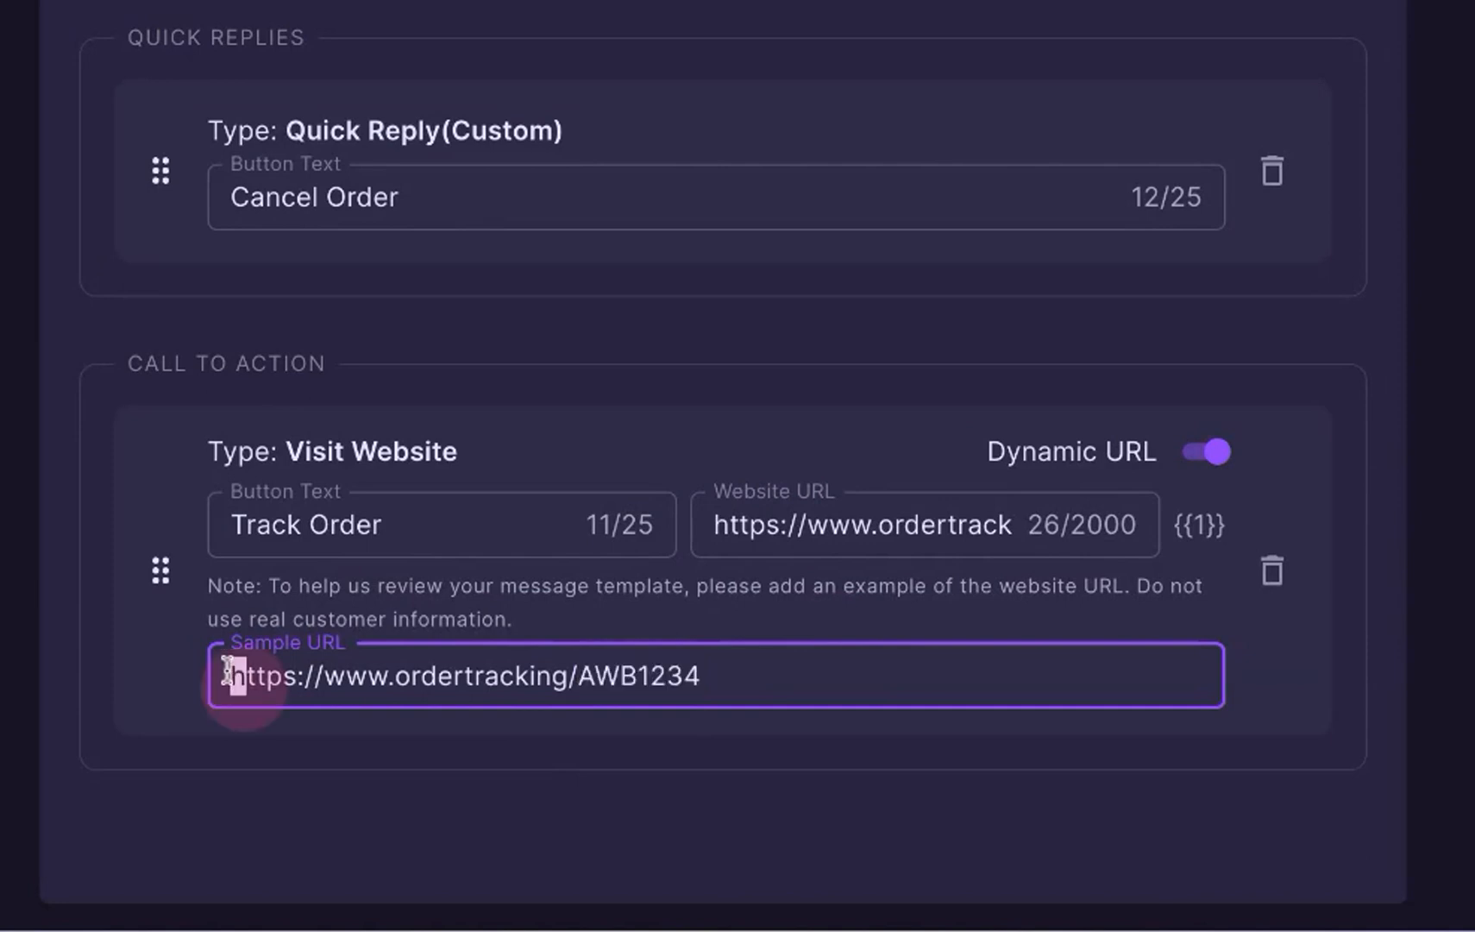
left_click_drag(228, 670, 690, 680)
left_click(584, 813)
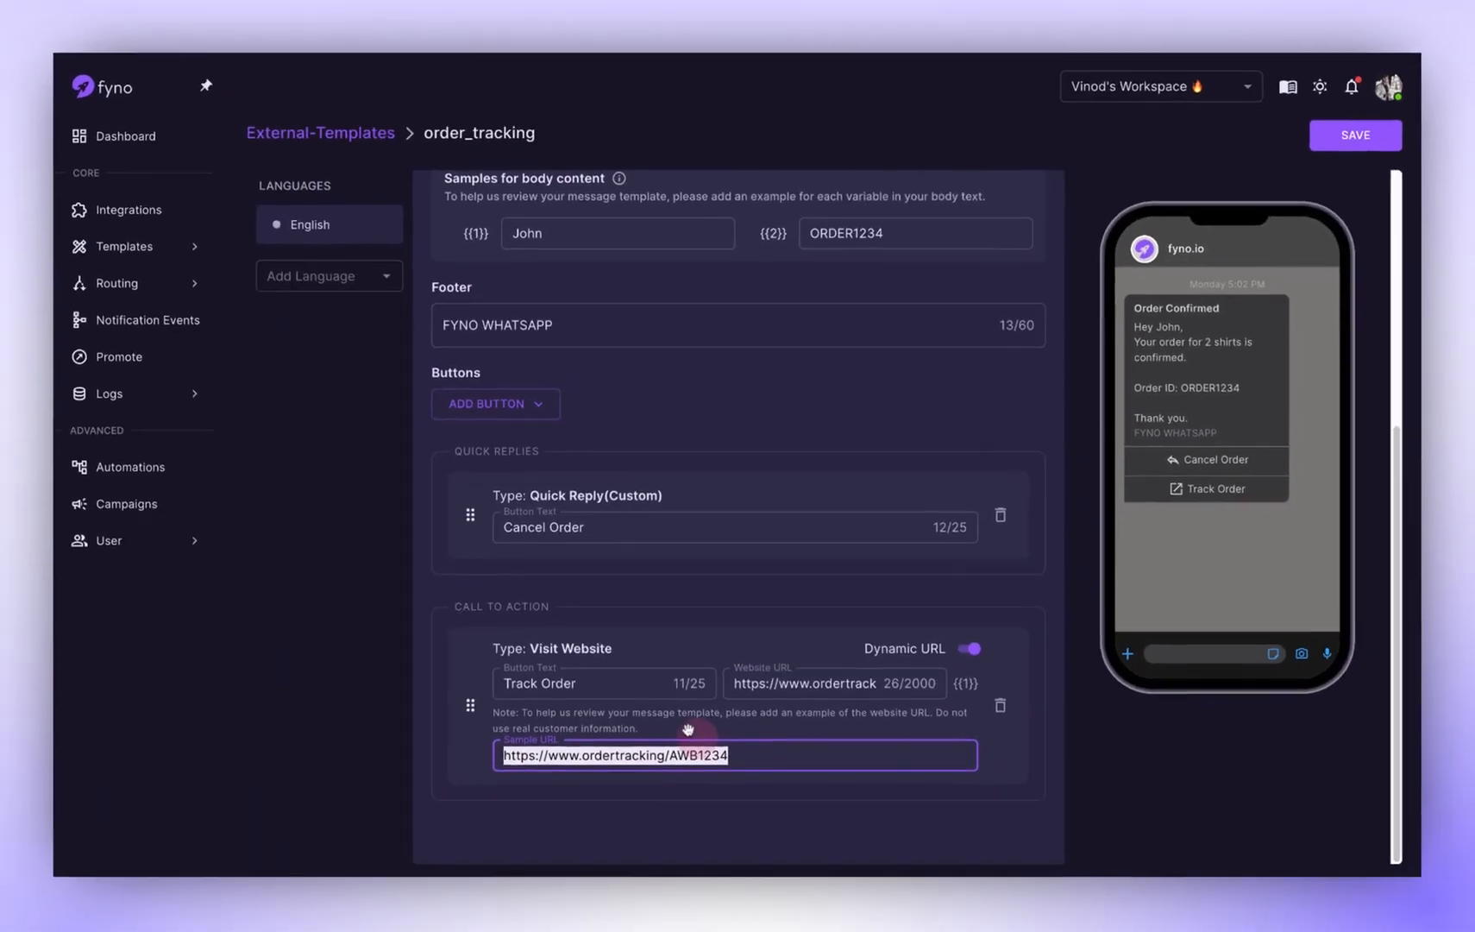
left_click(687, 729)
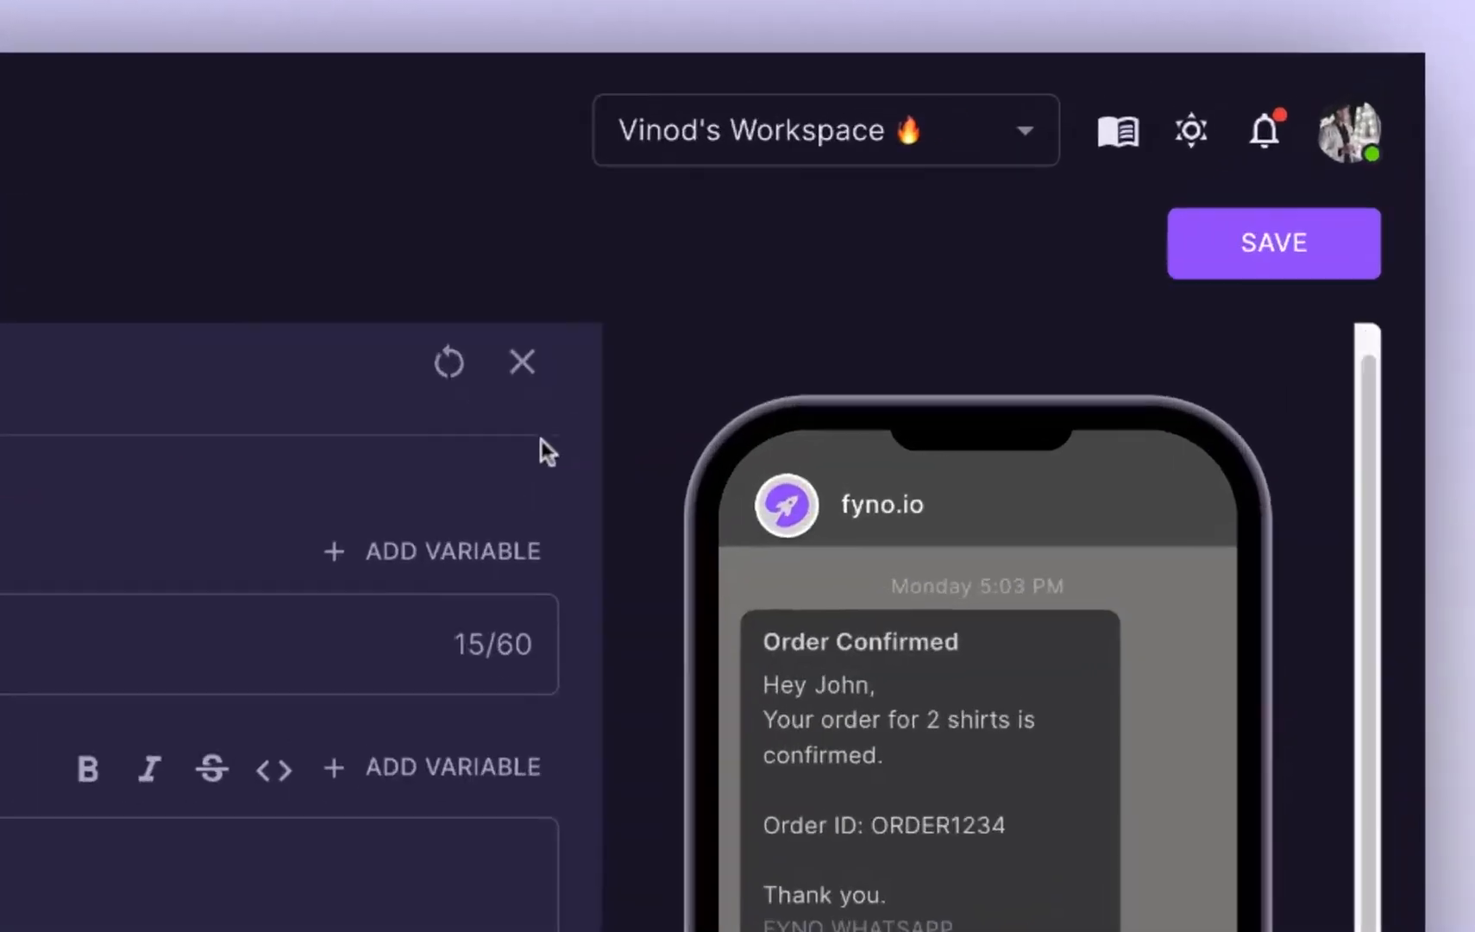
Step: Save the template as a draft by excluding English from the languages for approval, and close the response
left_click(1260, 262)
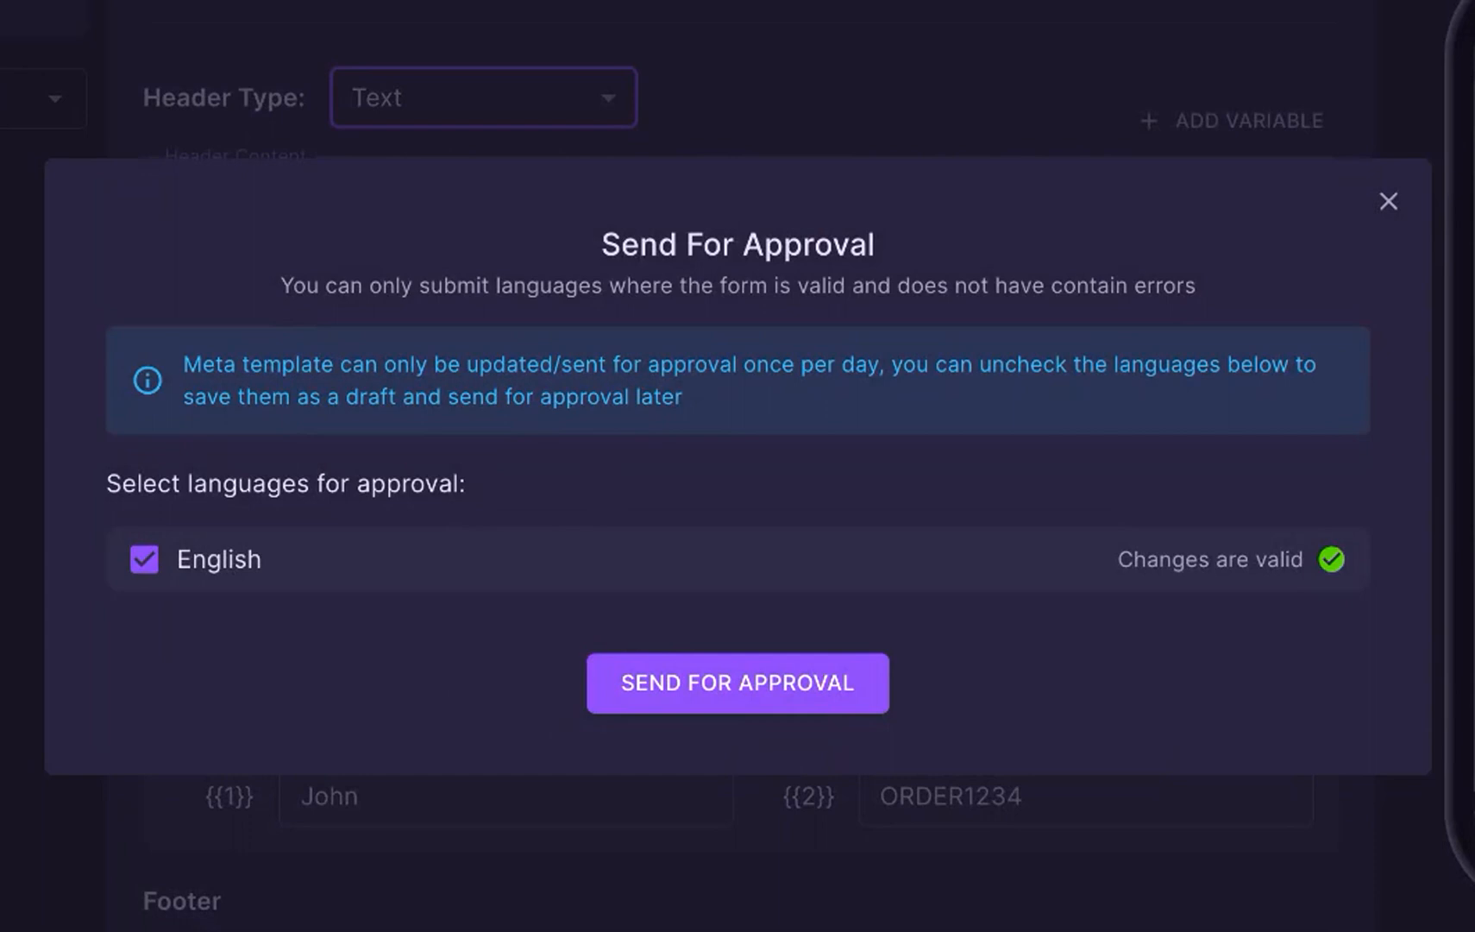
left_click(144, 560)
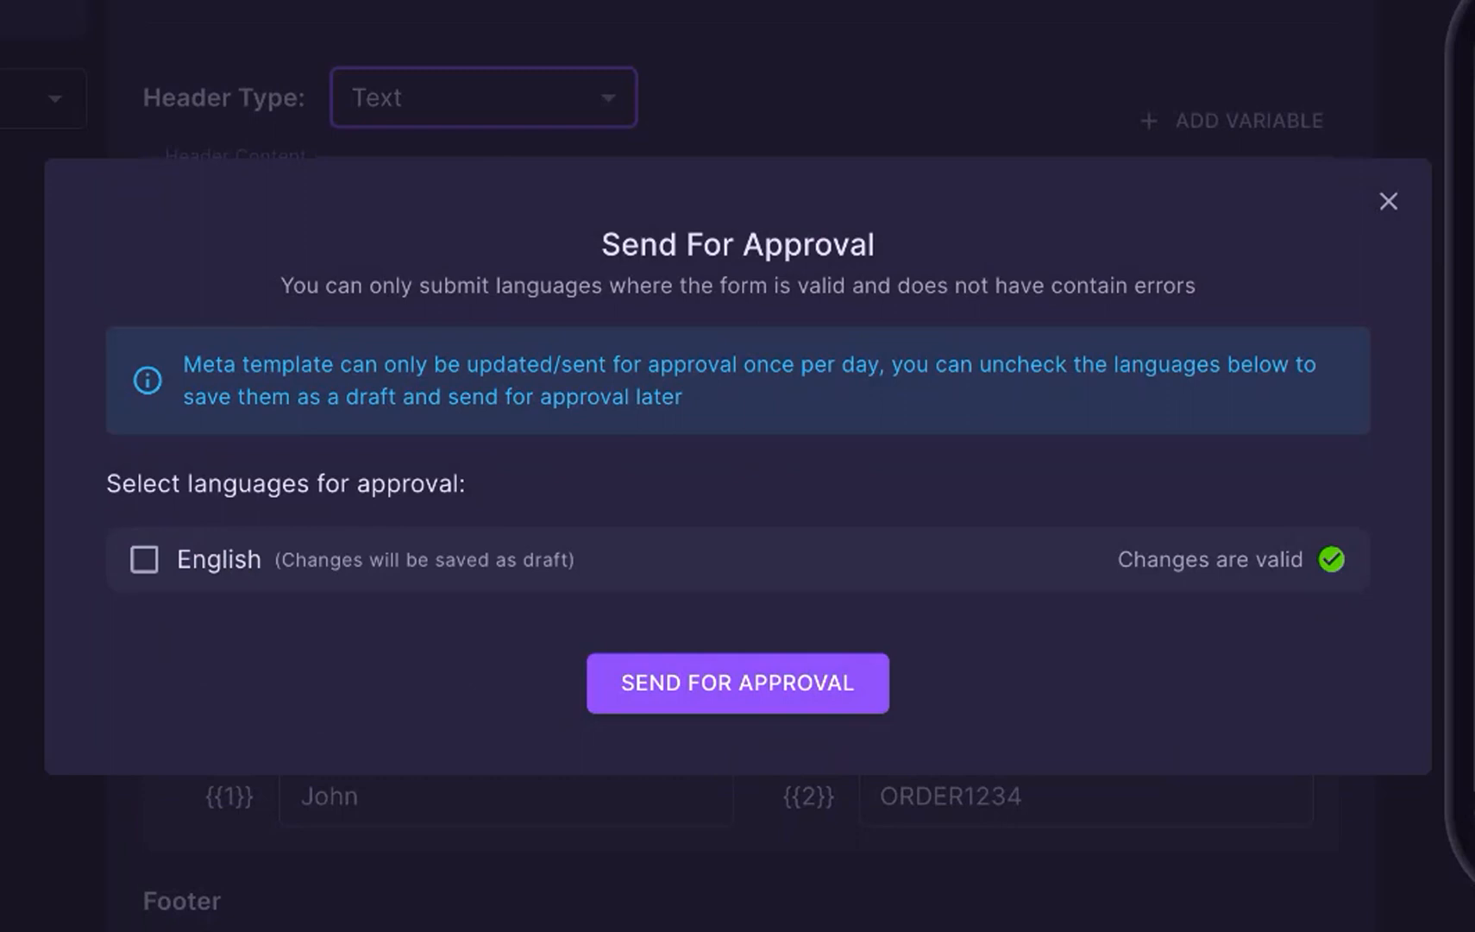
left_click(729, 707)
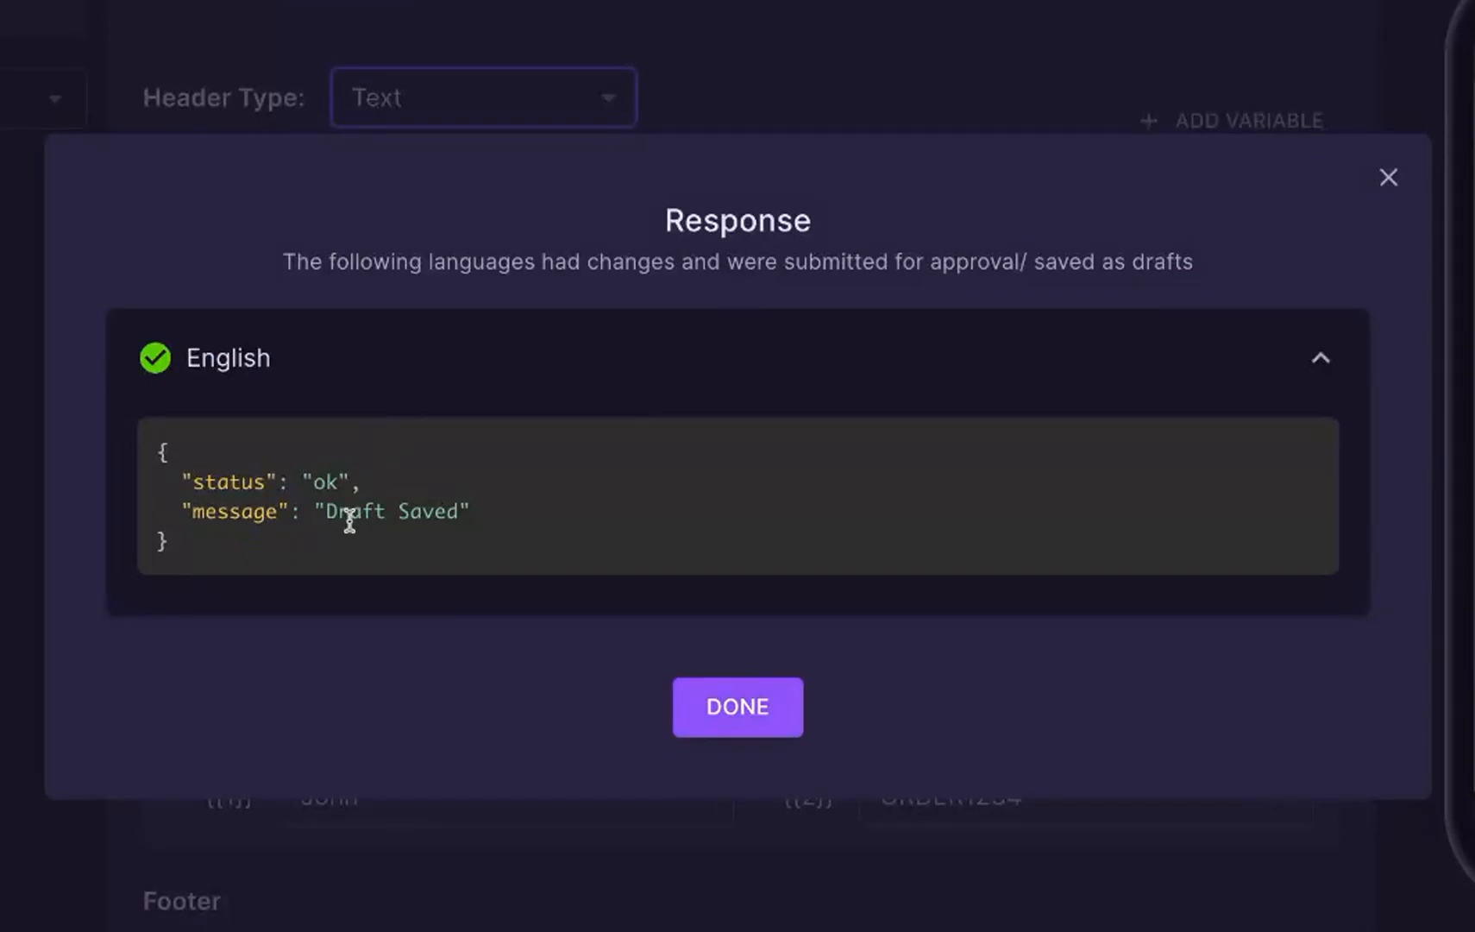
left_click(779, 721)
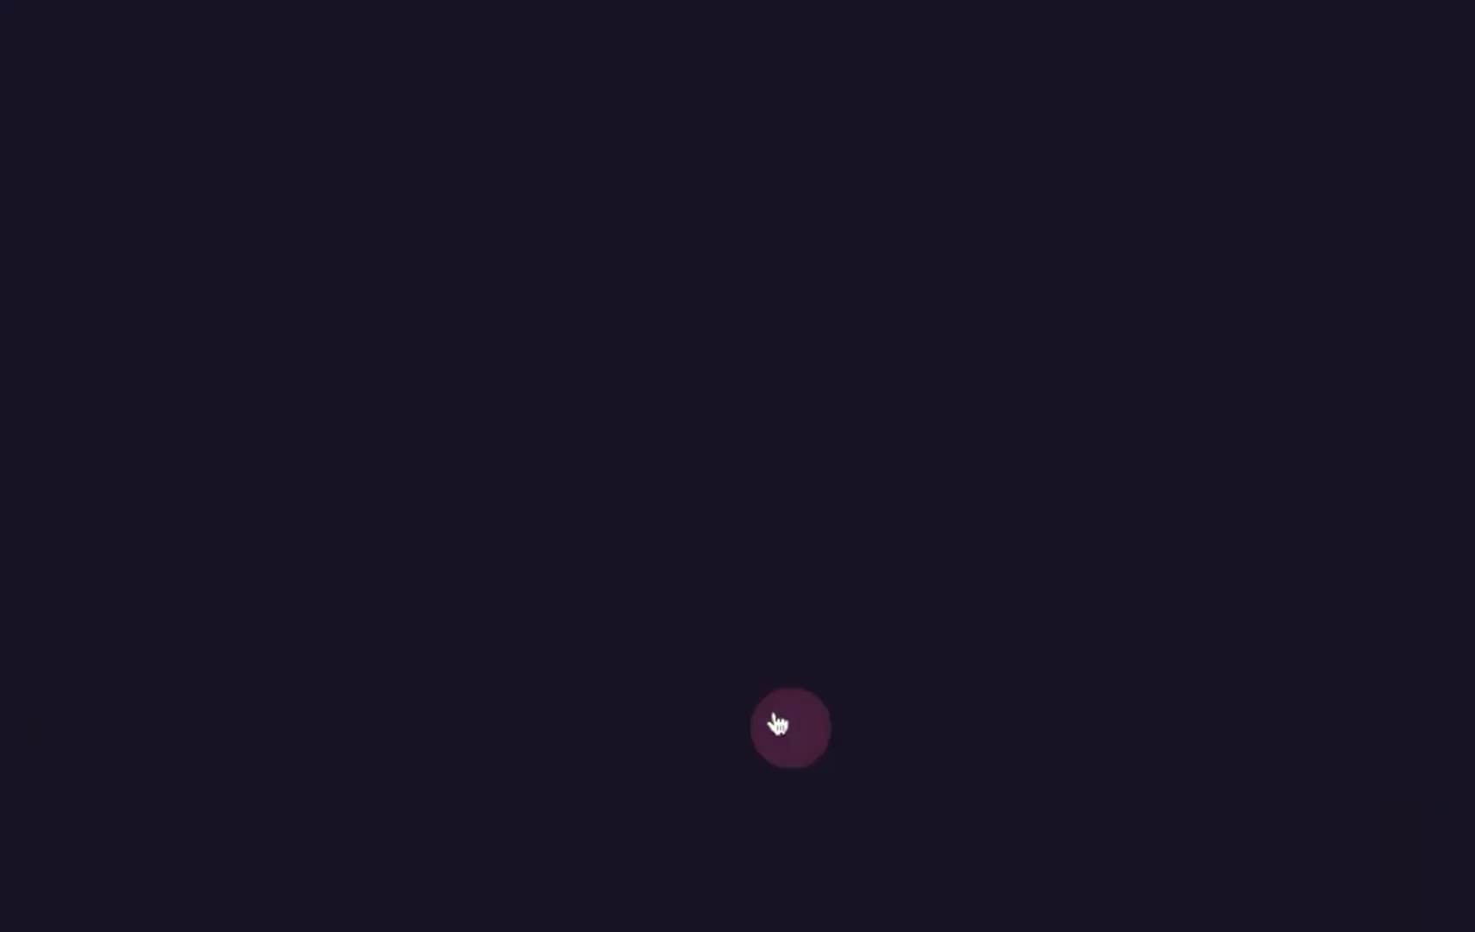
left_click(767, 642)
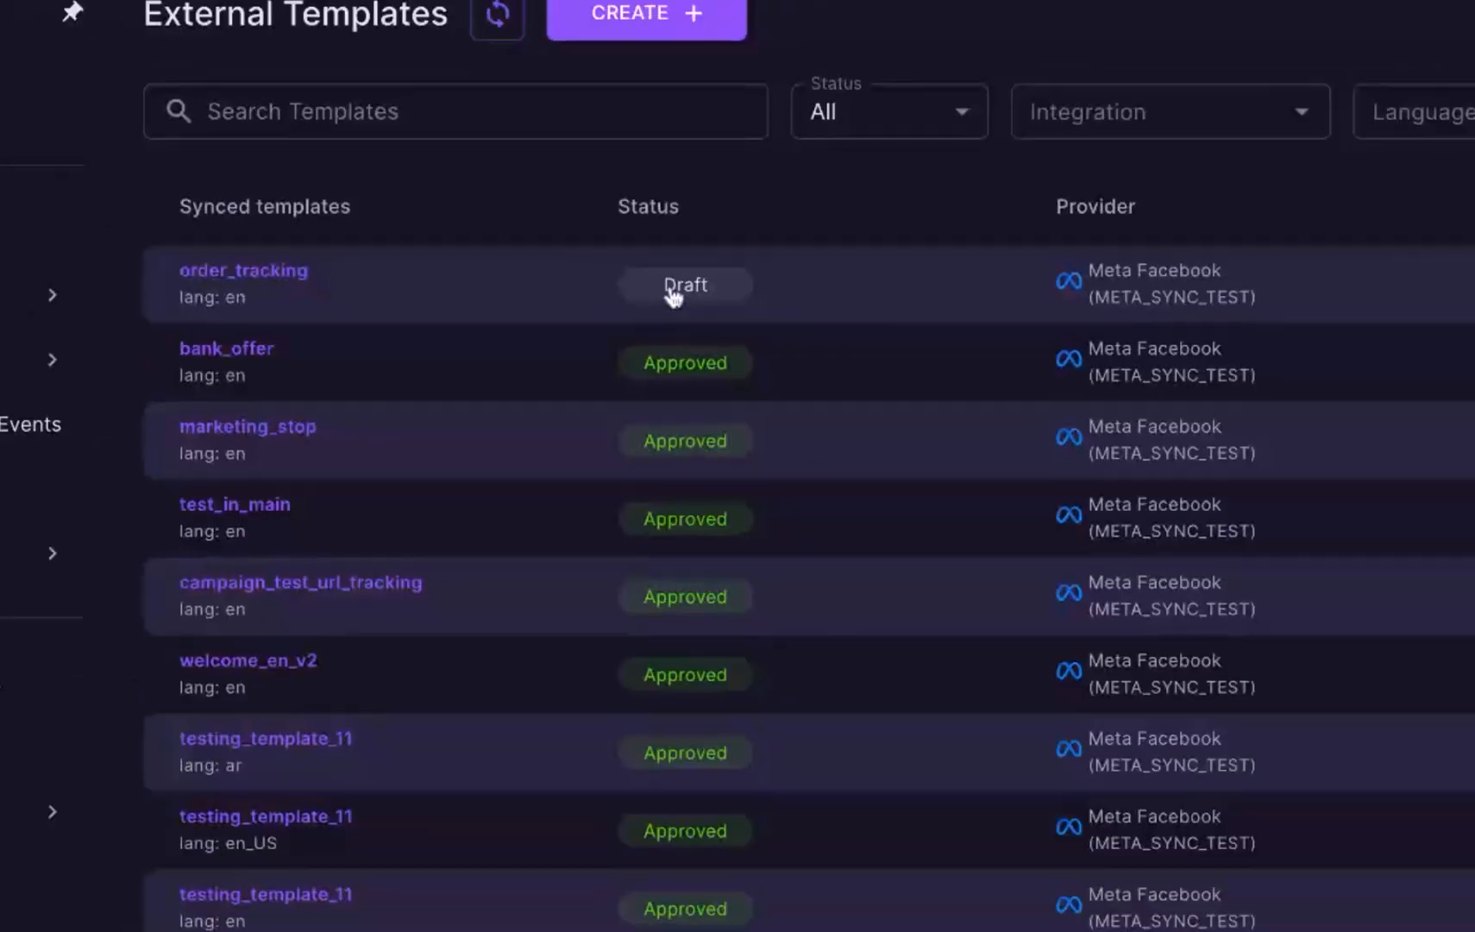
Step: Open the order_tracking draft from the external templates list and look through its content down to the buttons
left_click(766, 326)
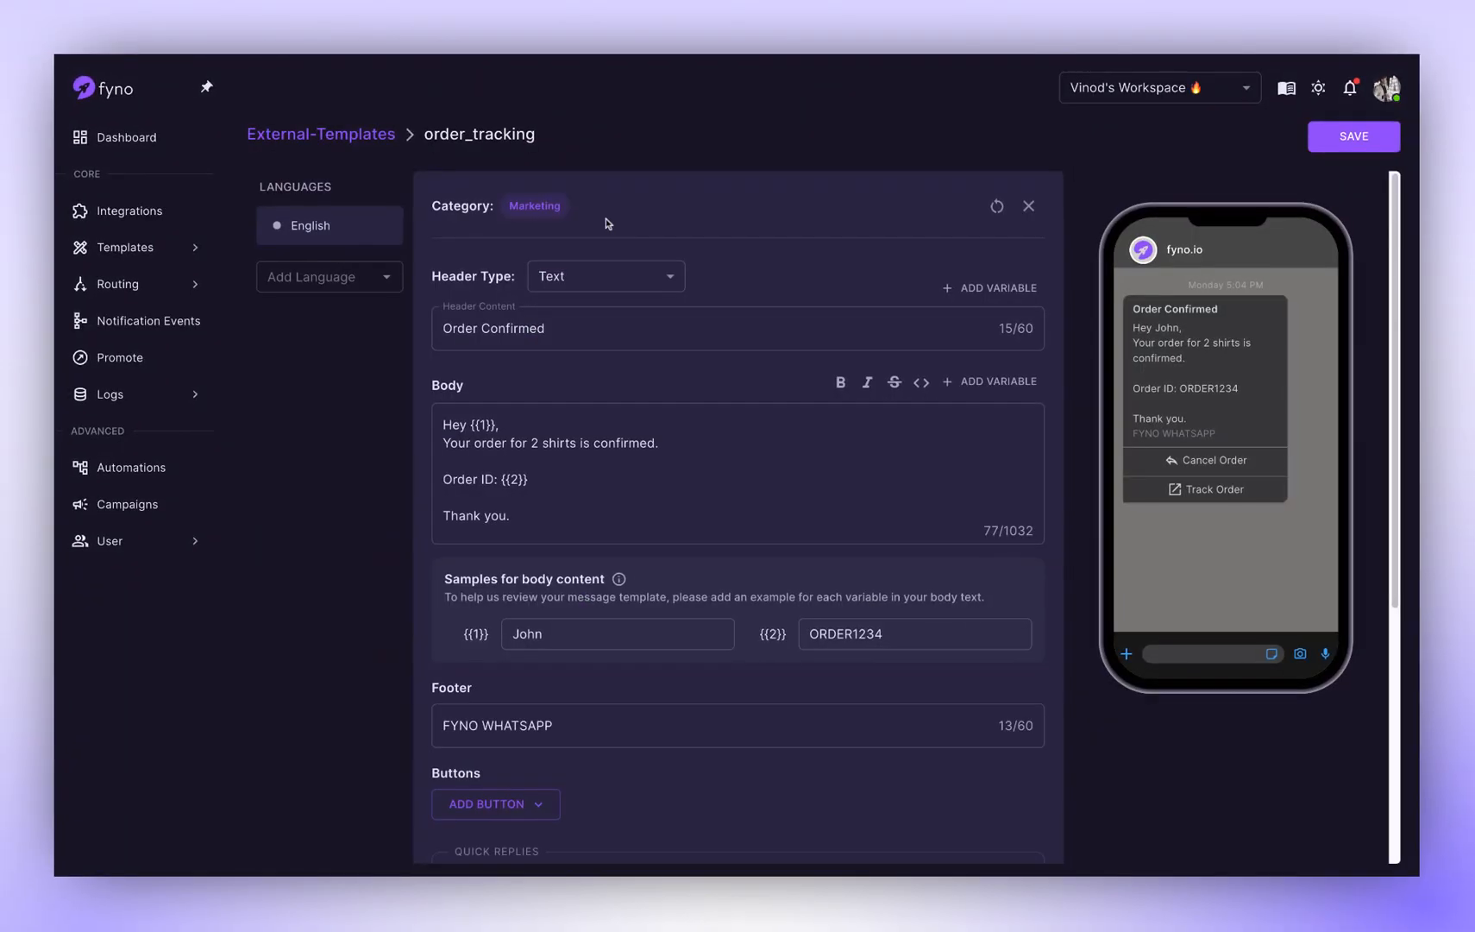
scroll(722, 279, "down", 3)
scroll(721, 279, "up", 3)
scroll(695, 497, "down", 5)
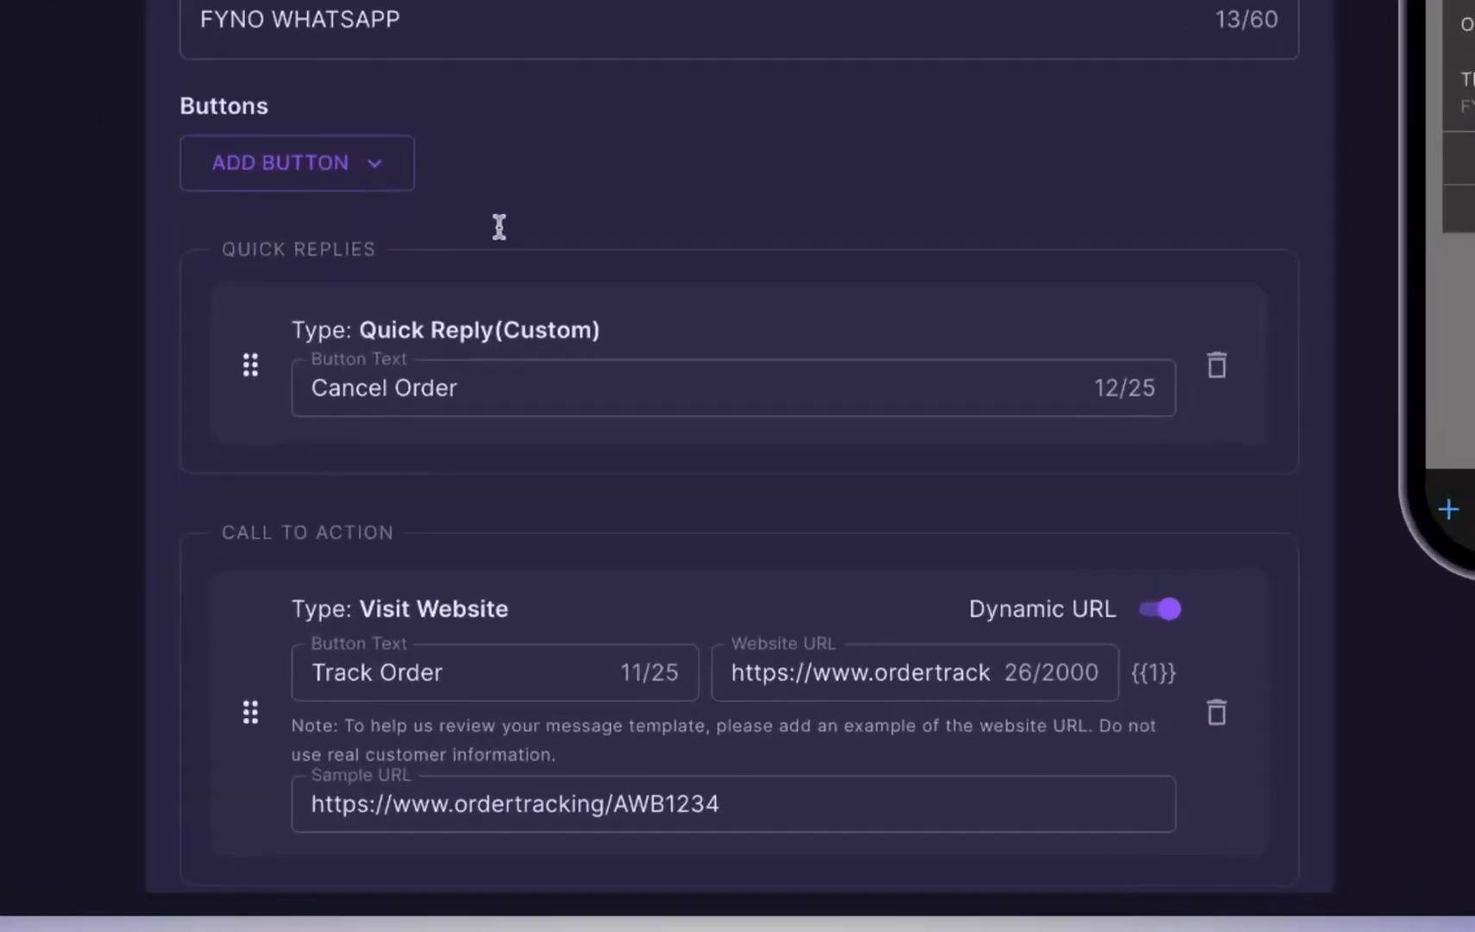
left_click(754, 681)
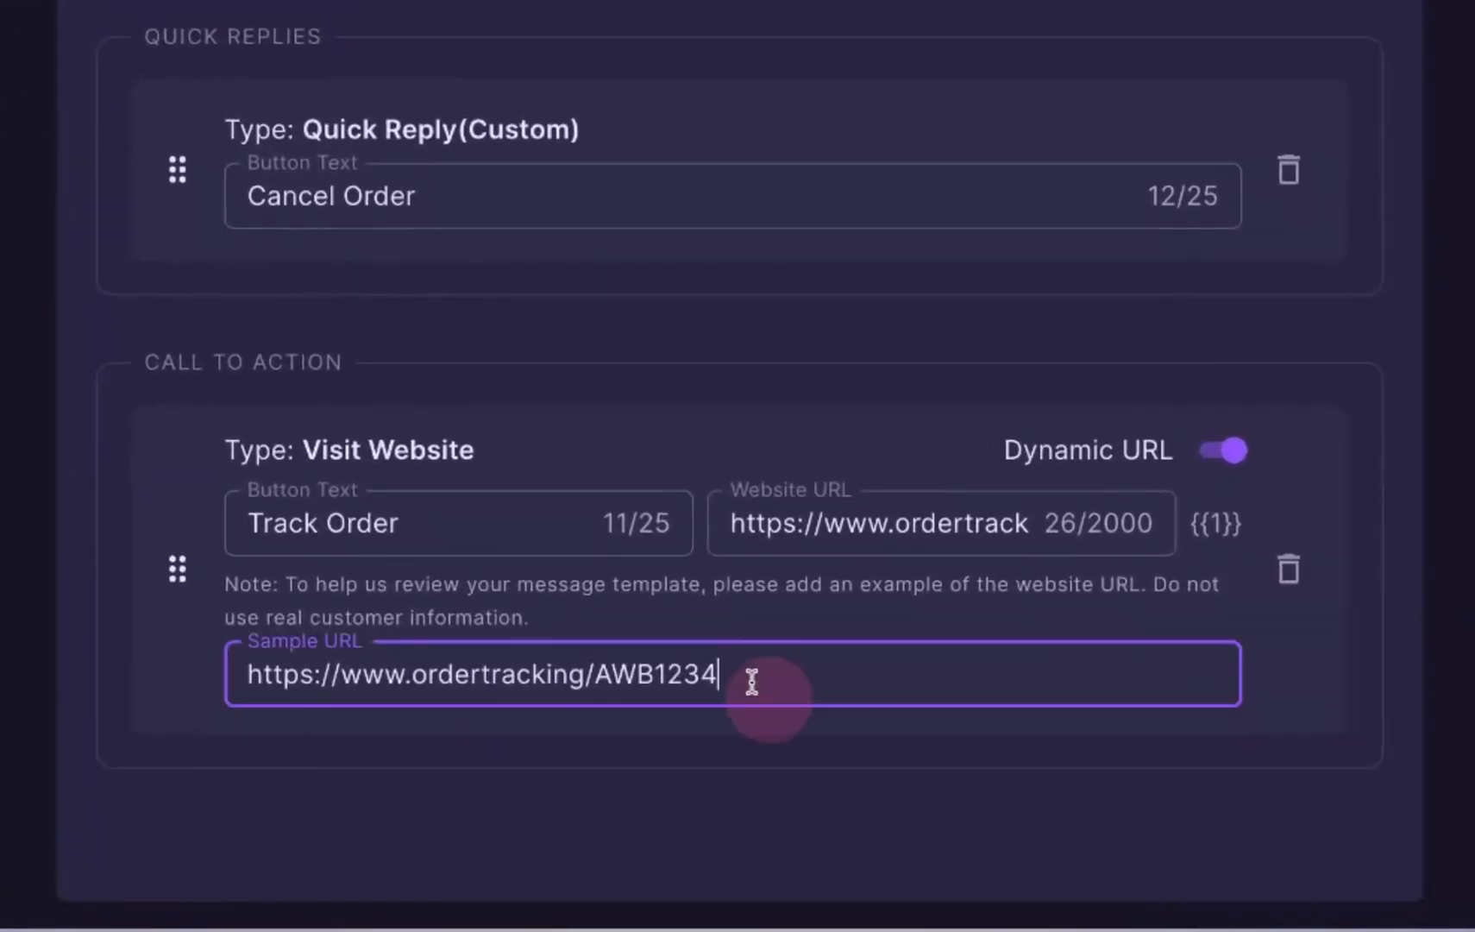
key("BackSpace")
key("BackSpace")
key("BackSpace")
key("BackSpace")
key("BackSpace")
key("BackSpace")
type("W")
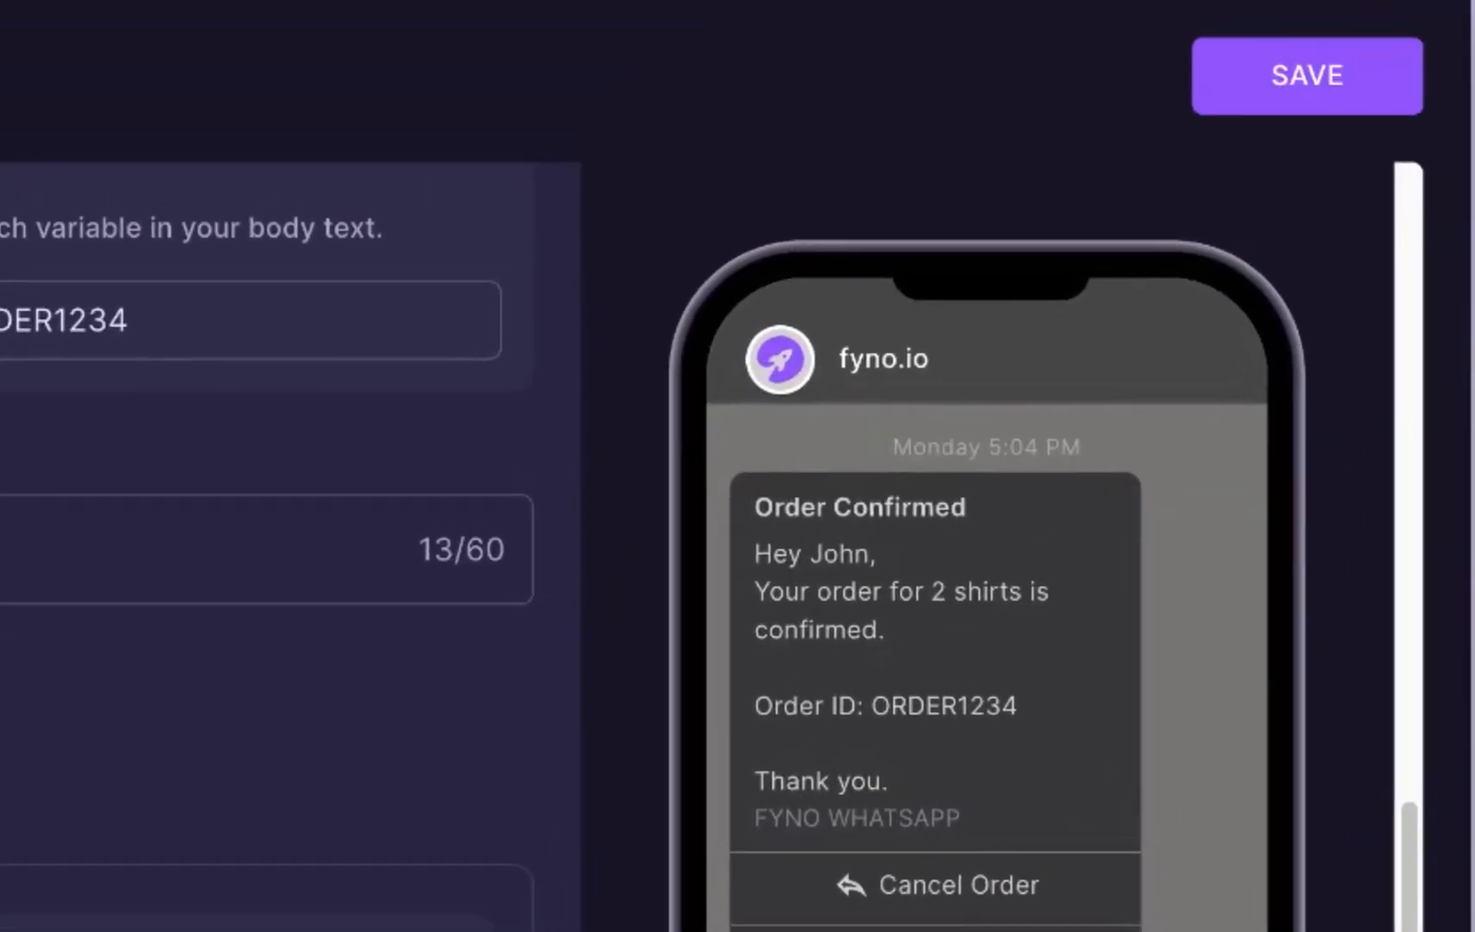
Step: Save the template, send it for approval with English selected, and close the response
scroll(379, 675, "up", 5)
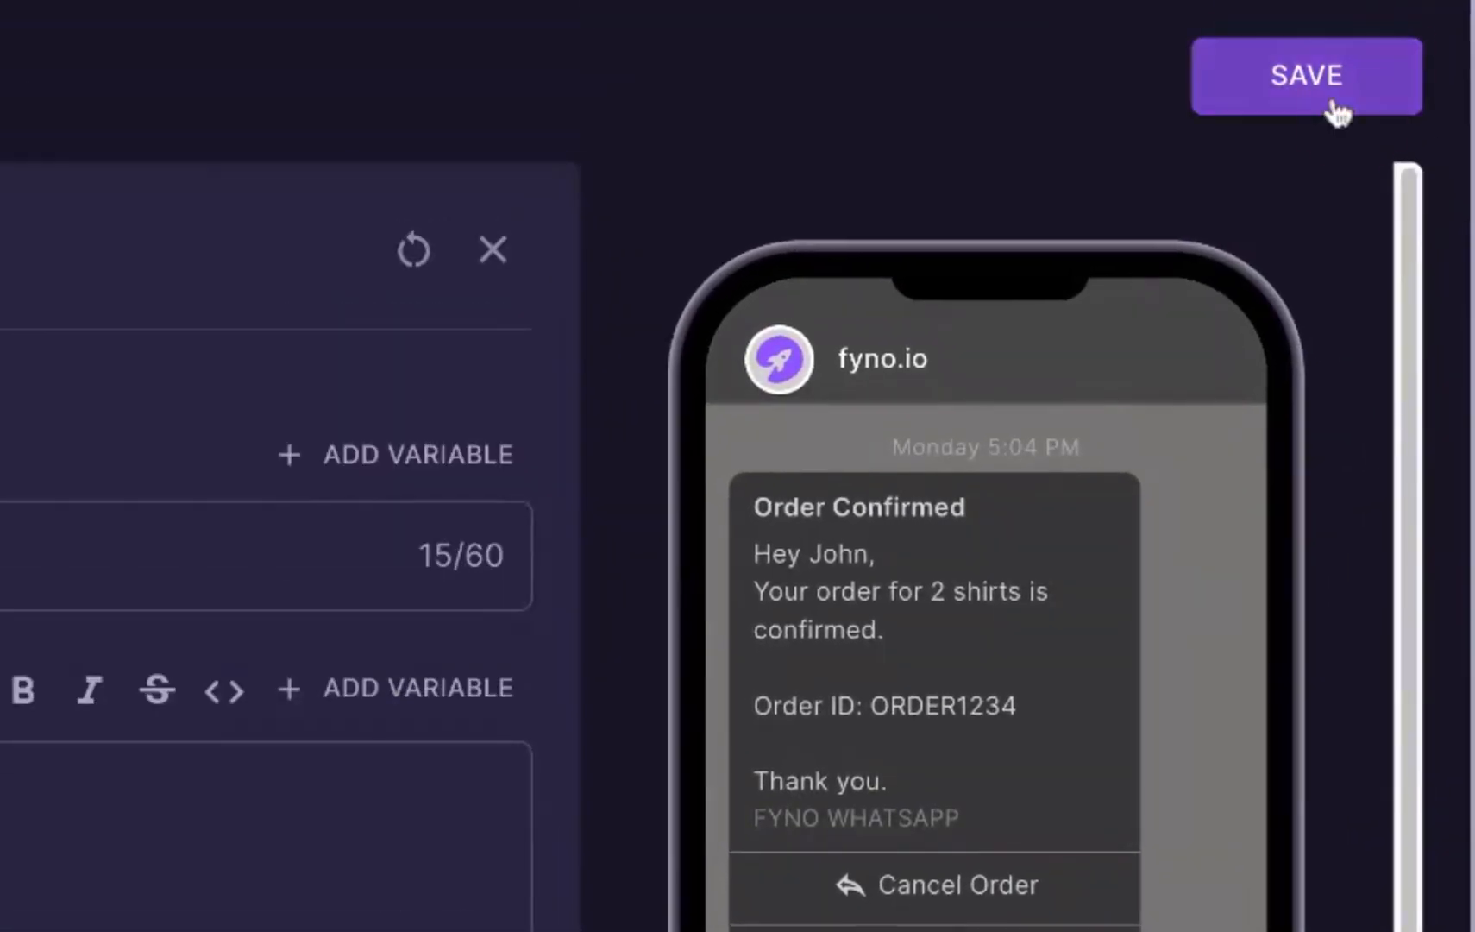
left_click(1330, 96)
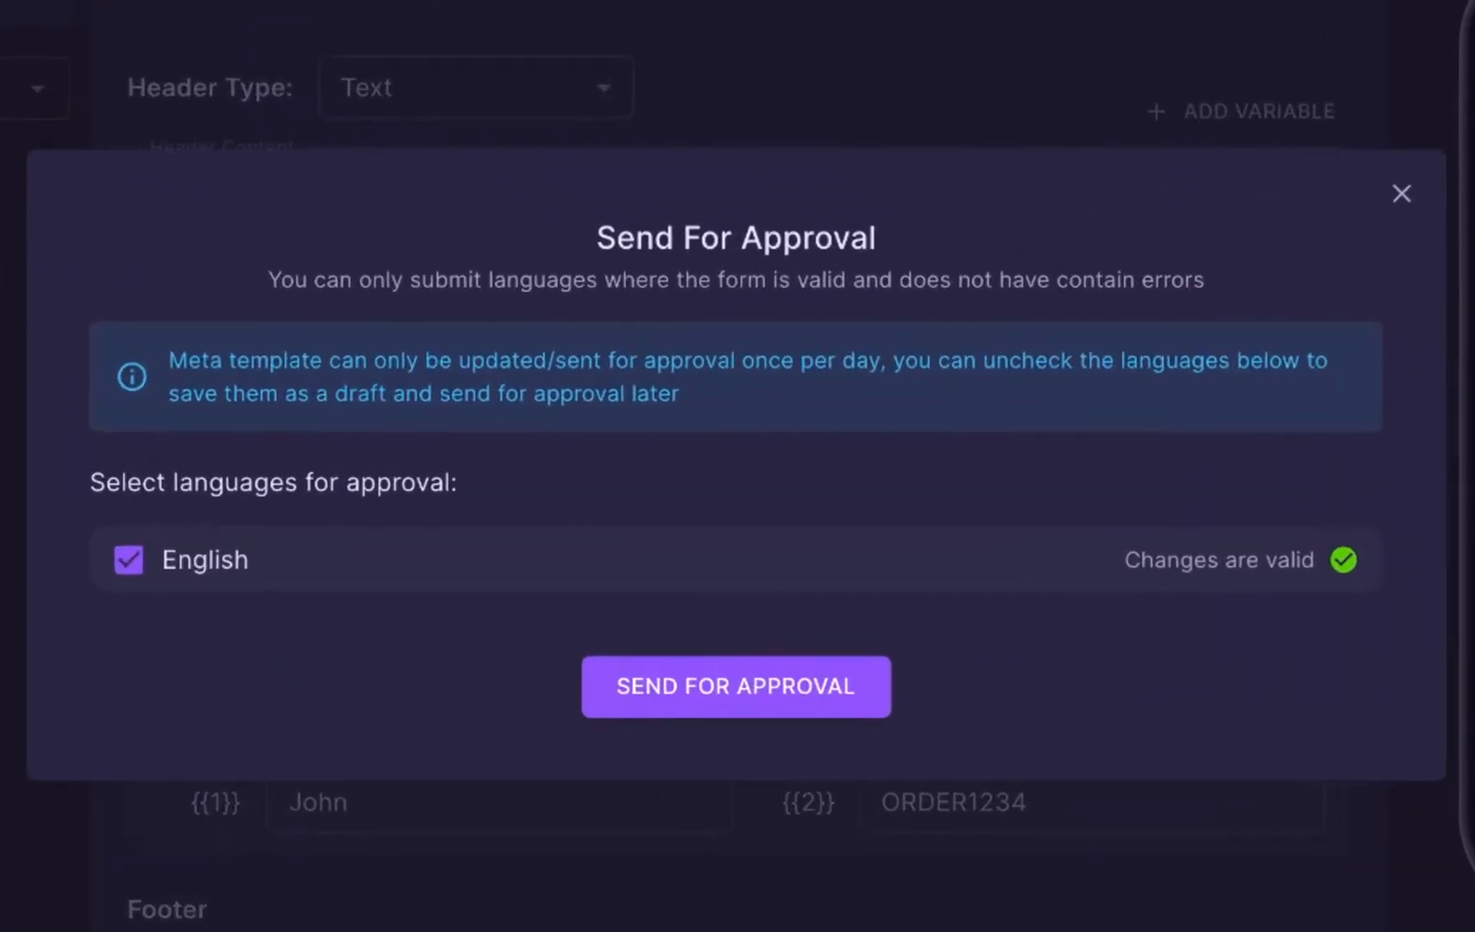
left_click(129, 568)
left_click(142, 574)
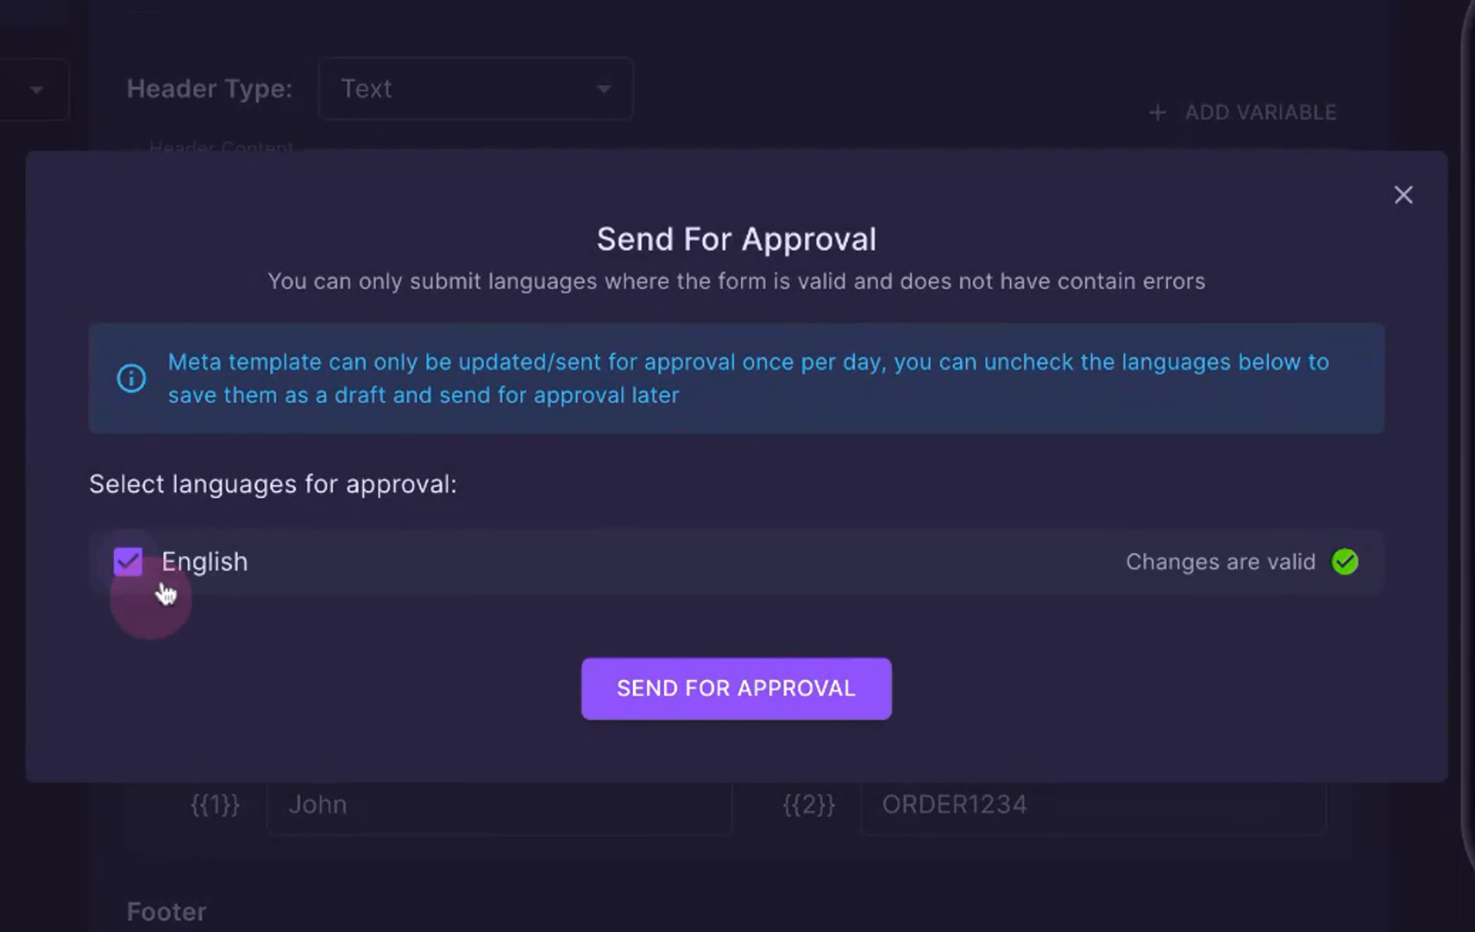
left_click(721, 702)
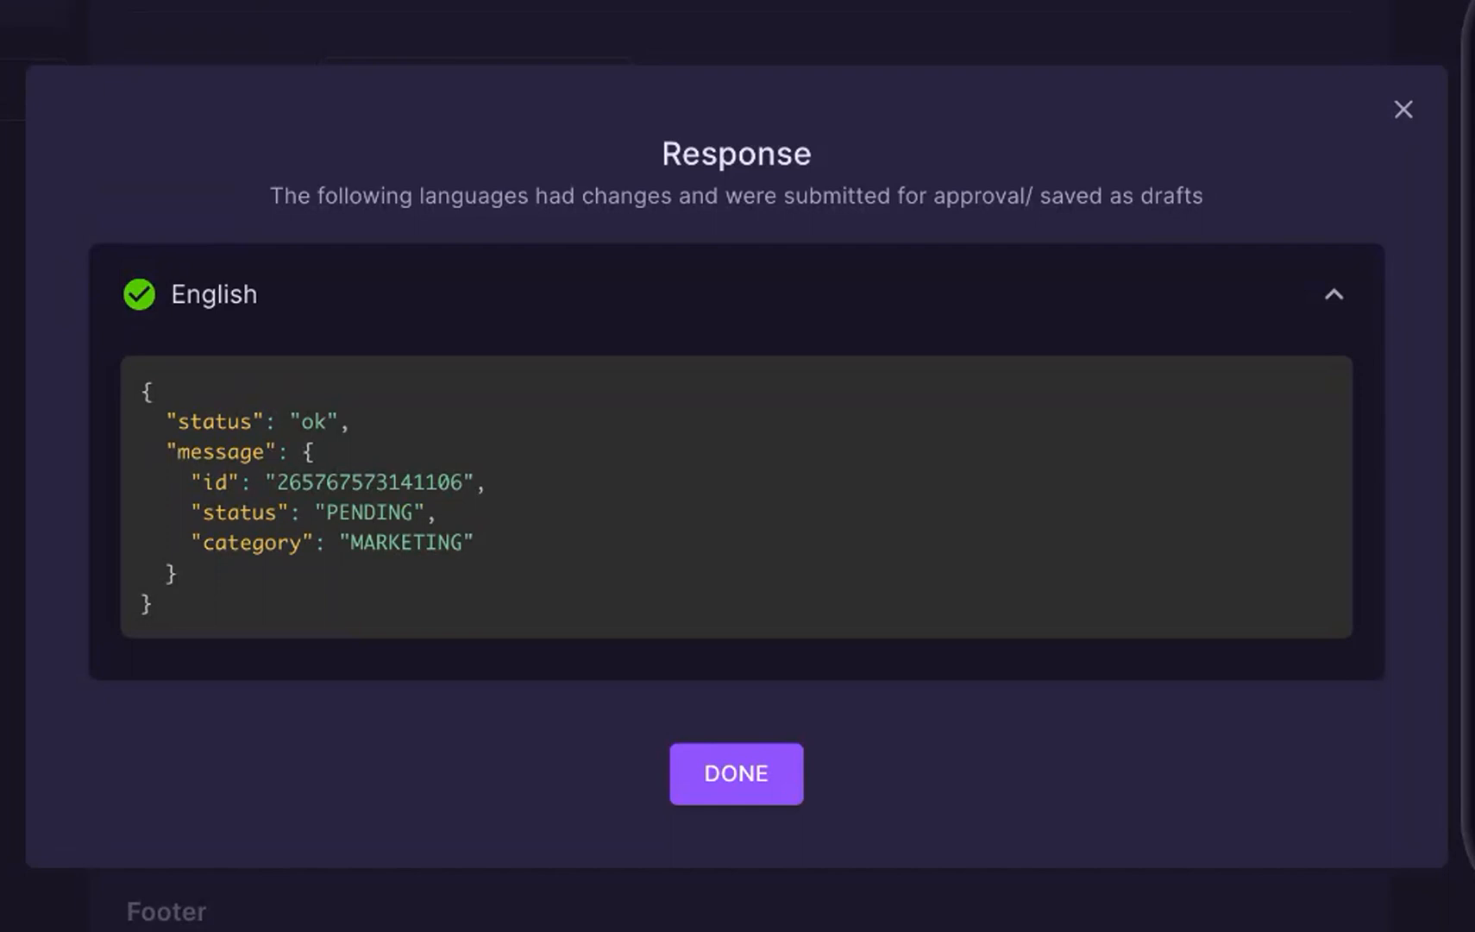
left_click(756, 776)
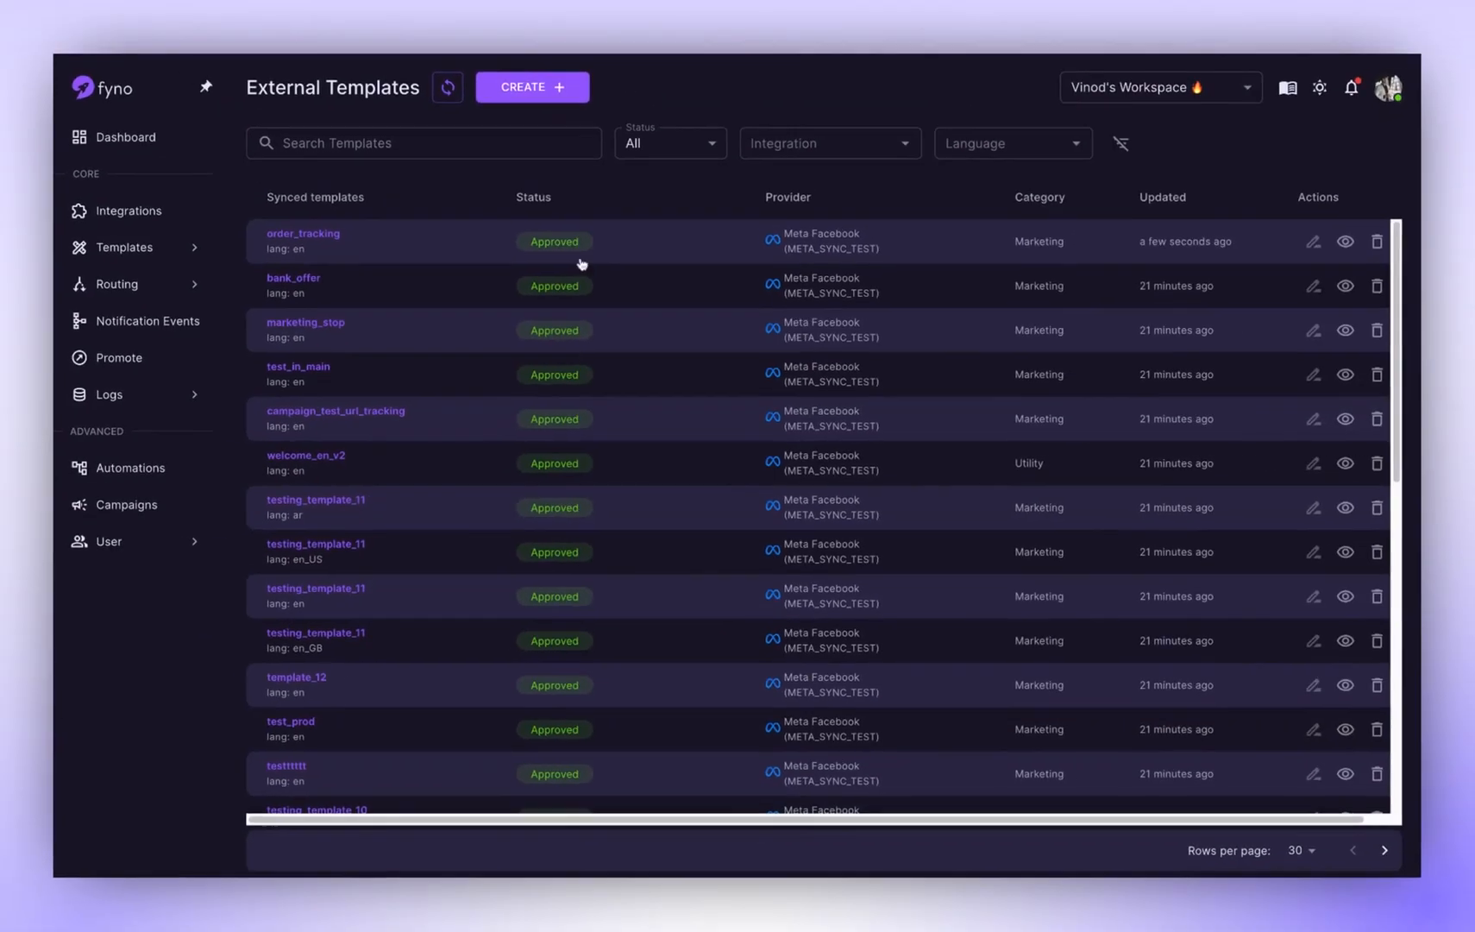